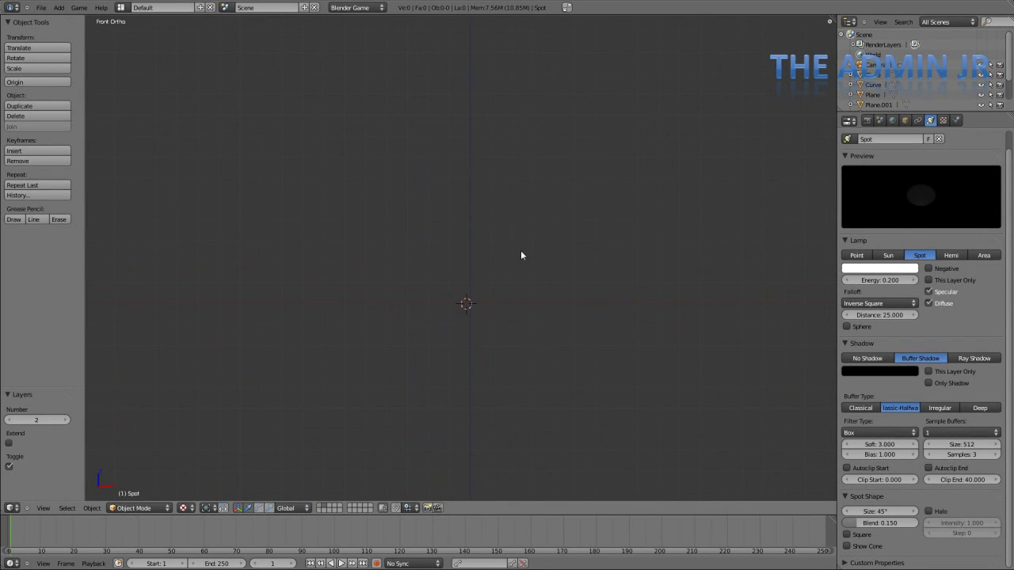
- Add a plane mesh at the 3D cursor and rotate it 90 degrees about the X axis
key(shift+a)
click(546, 251)
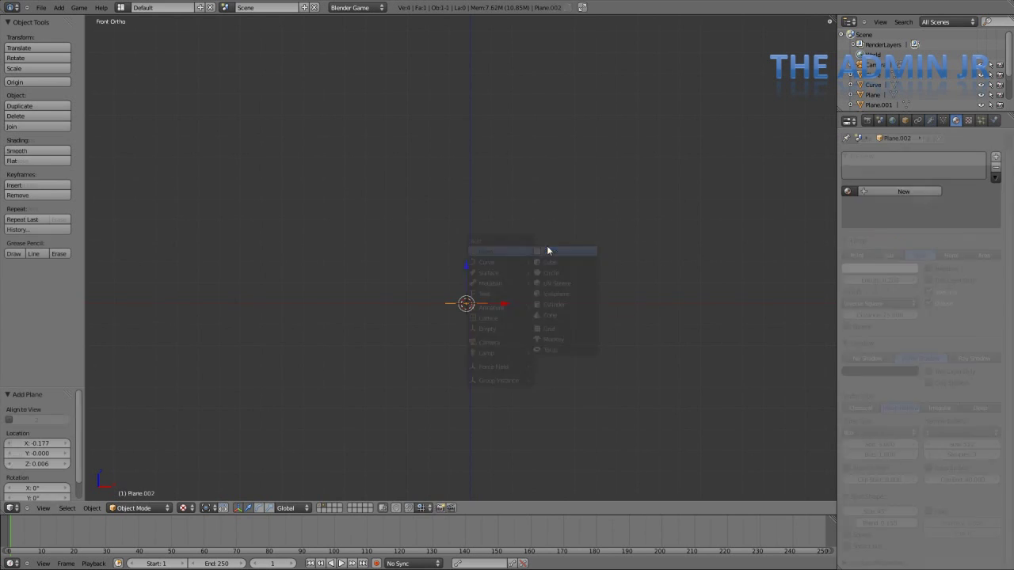
text(rx90)
key(Return)
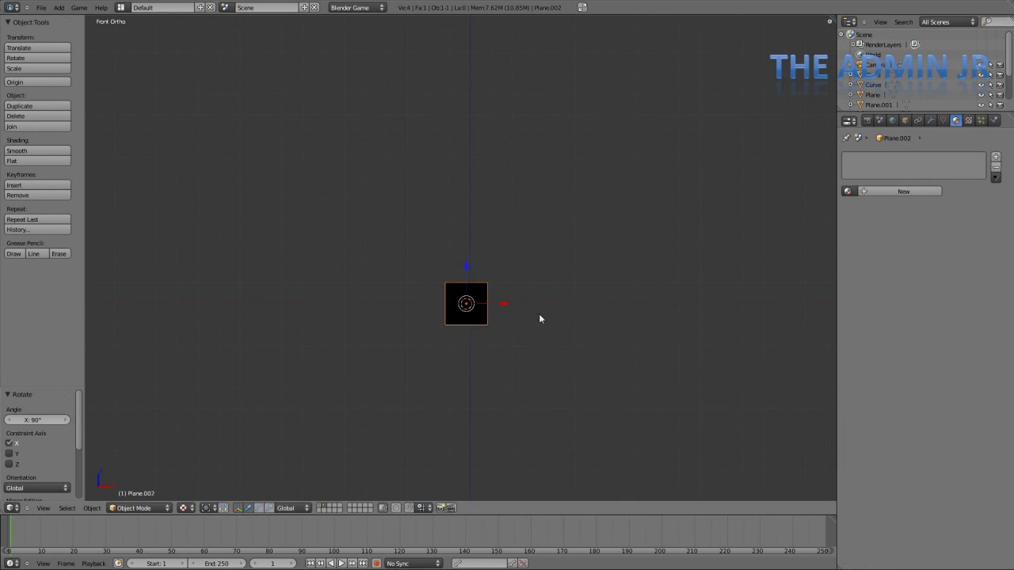
- Scale the plane up by about 3.67 and raise it along Z until its lower edge is level with the 3D cursor
key(s)
click(566, 332)
key(g)
key(z)
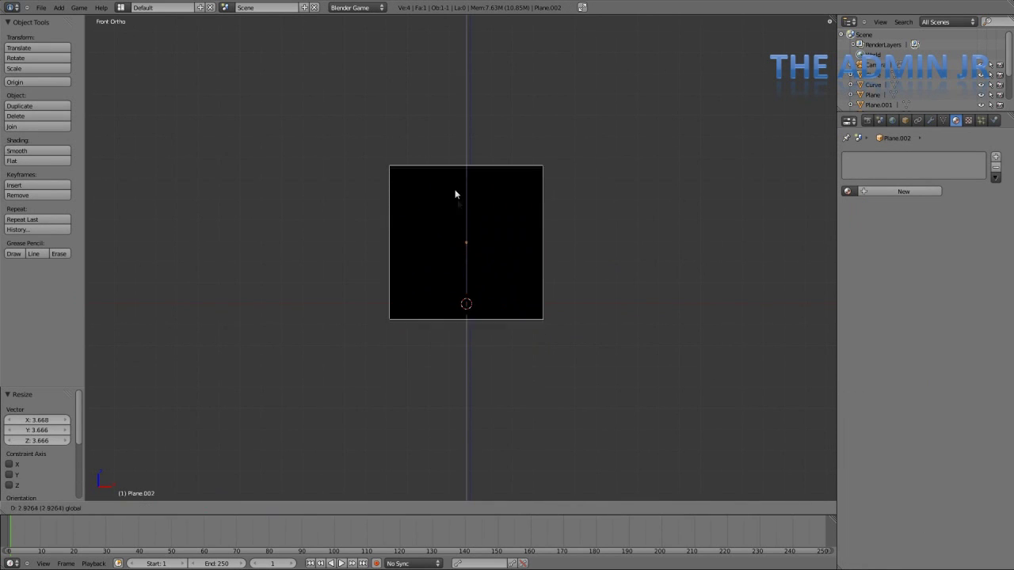
click(460, 193)
scroll(459, 192, up, 4)
- Create a new material named Buldings_01 on the plane and set its specular intensity to 0
click(896, 194)
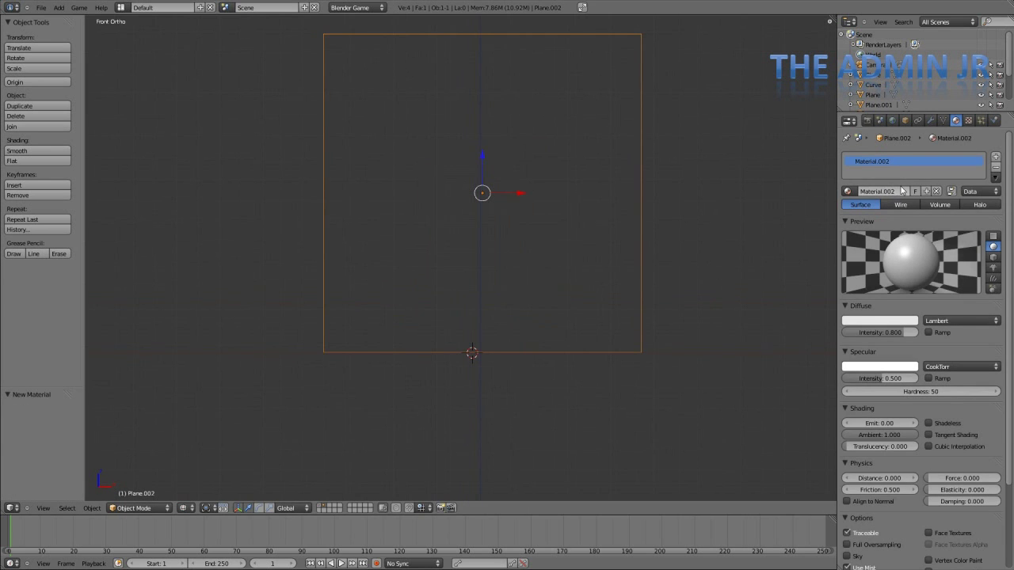
click(900, 189)
text(Buildings_01)
key(Return)
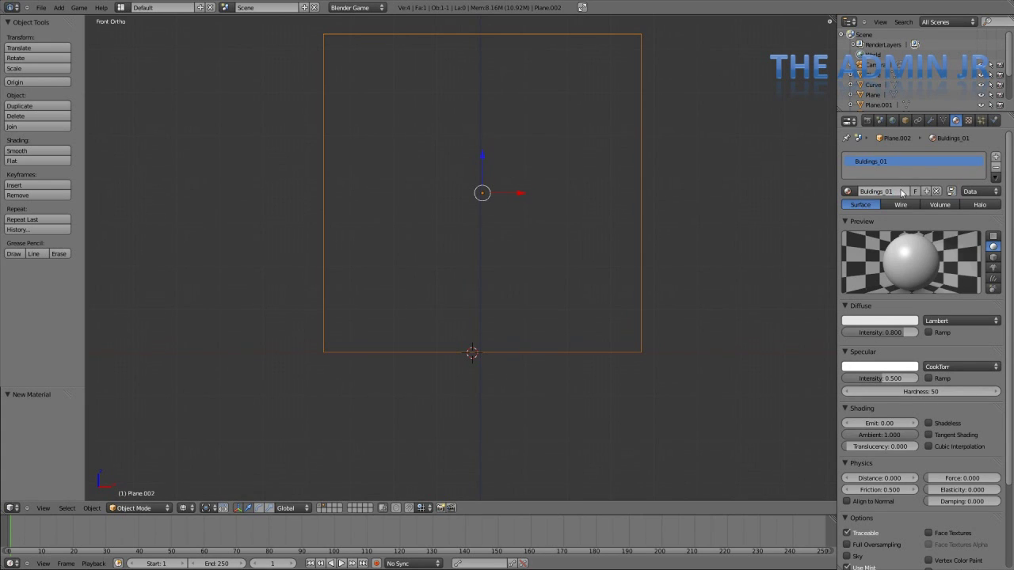
click(968, 121)
click(956, 121)
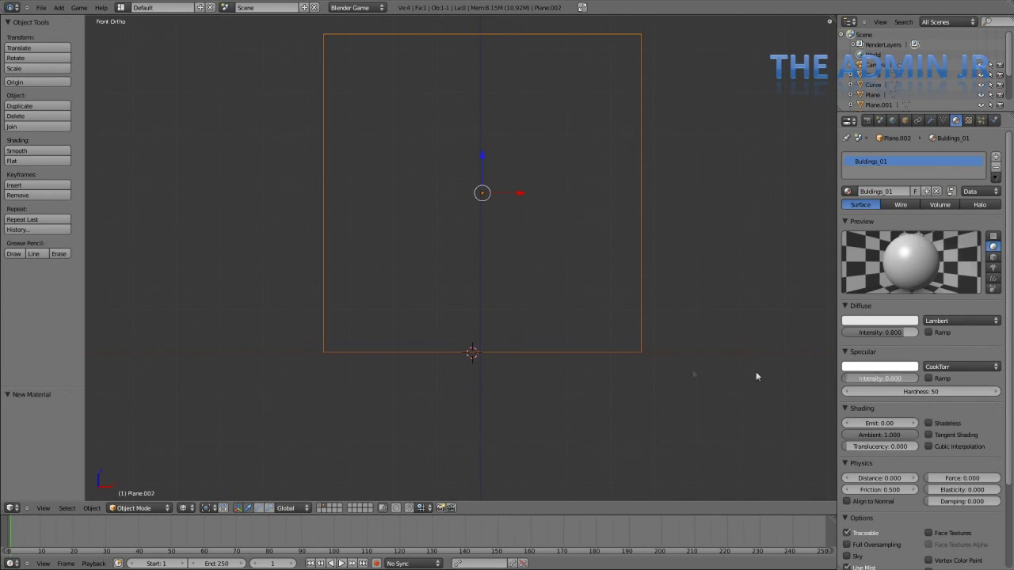
- Add an Image or Movie texture named Buildings_01 to the material, using the image BuildingsDerelict0009_1_L.png
click(968, 120)
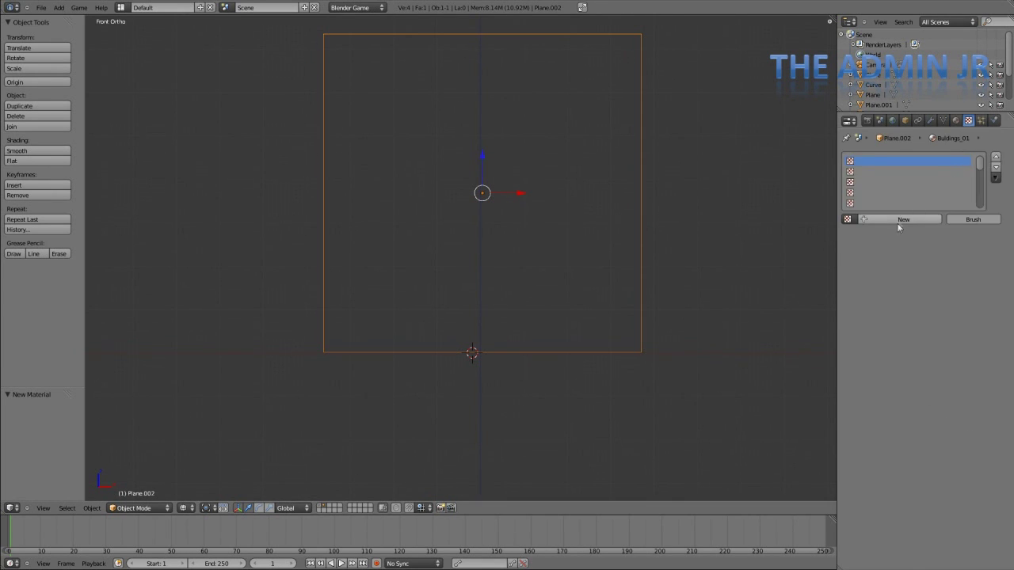
click(904, 220)
click(889, 219)
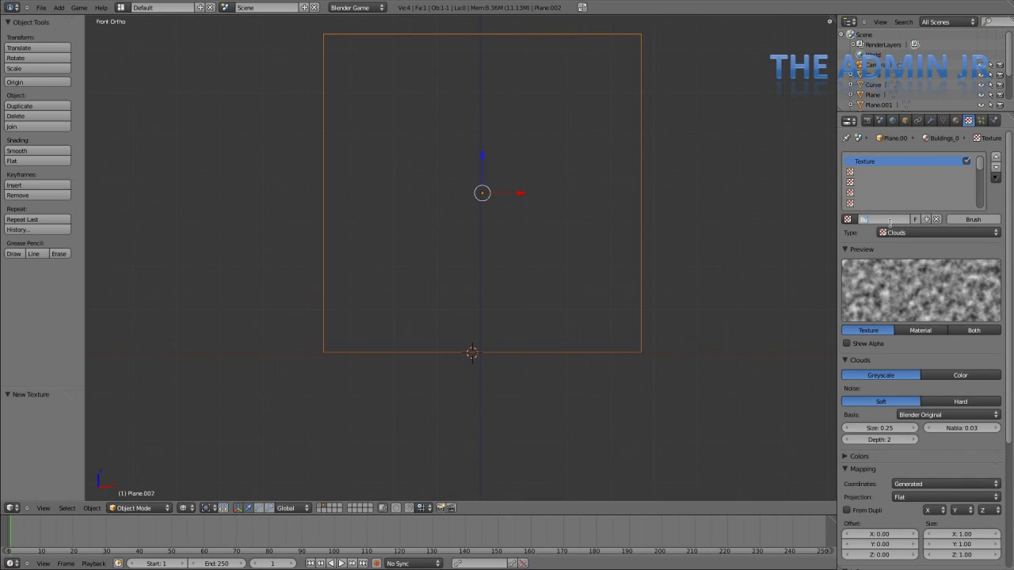
text(Buildings_)
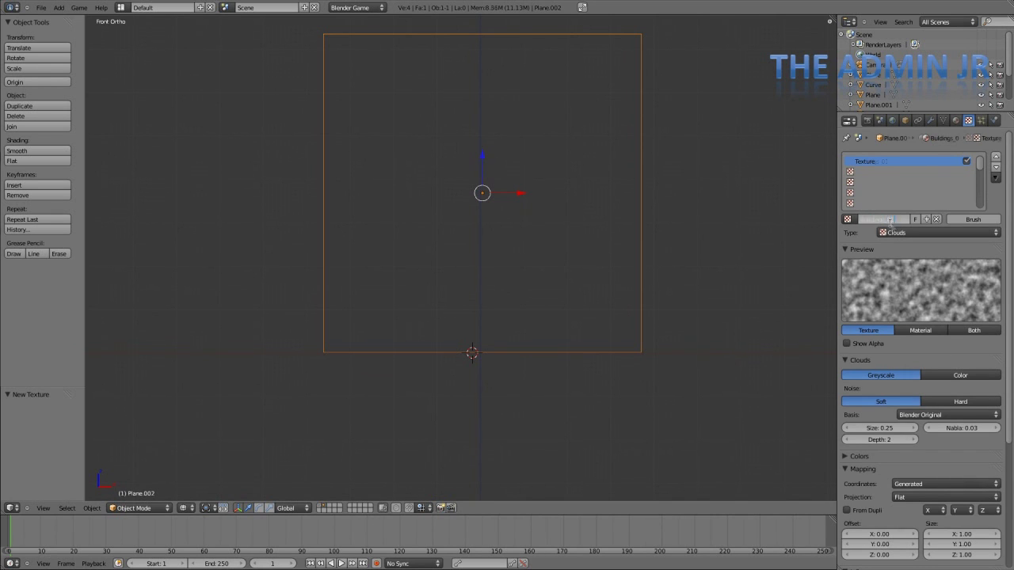
key(Return)
click(904, 233)
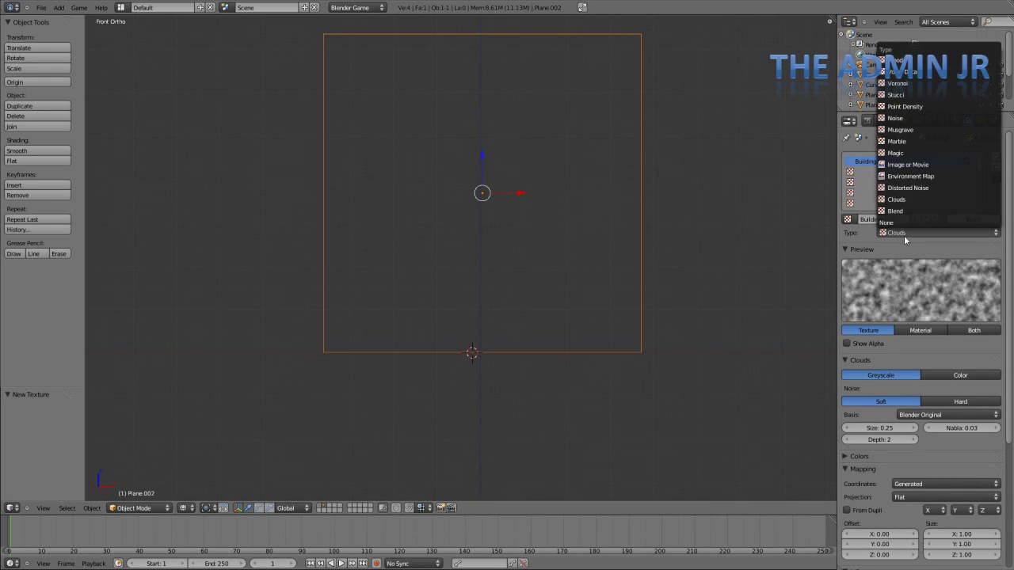
click(910, 165)
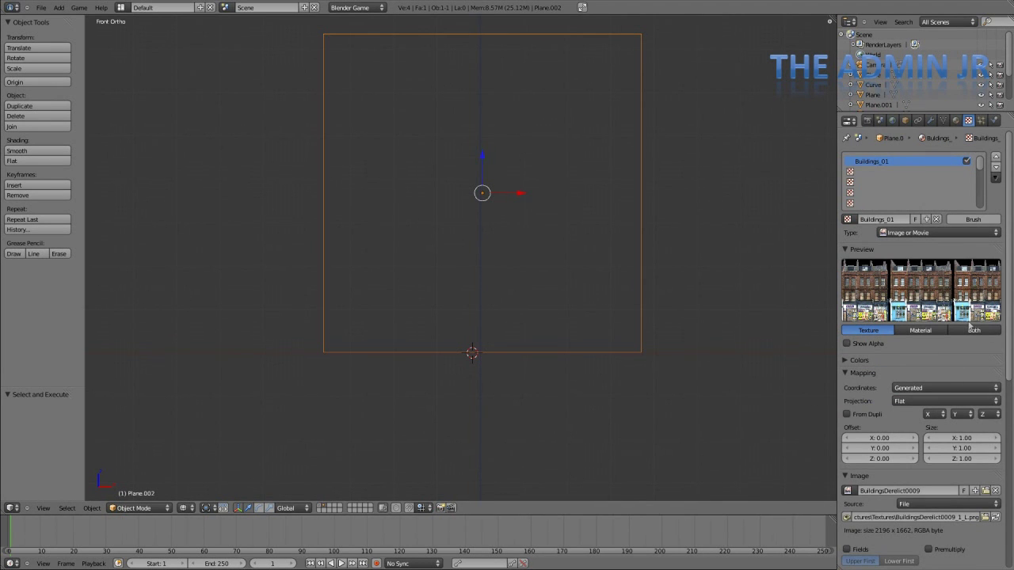
- Review the building texture's mapping, image sampling and influence settings, and check the material preview
scroll(939, 311, down, 3)
scroll(938, 306, up, 3)
scroll(934, 301, down, 10)
scroll(931, 317, up, 9)
scroll(927, 301, down, 1)
scroll(919, 273, up, 1)
click(955, 120)
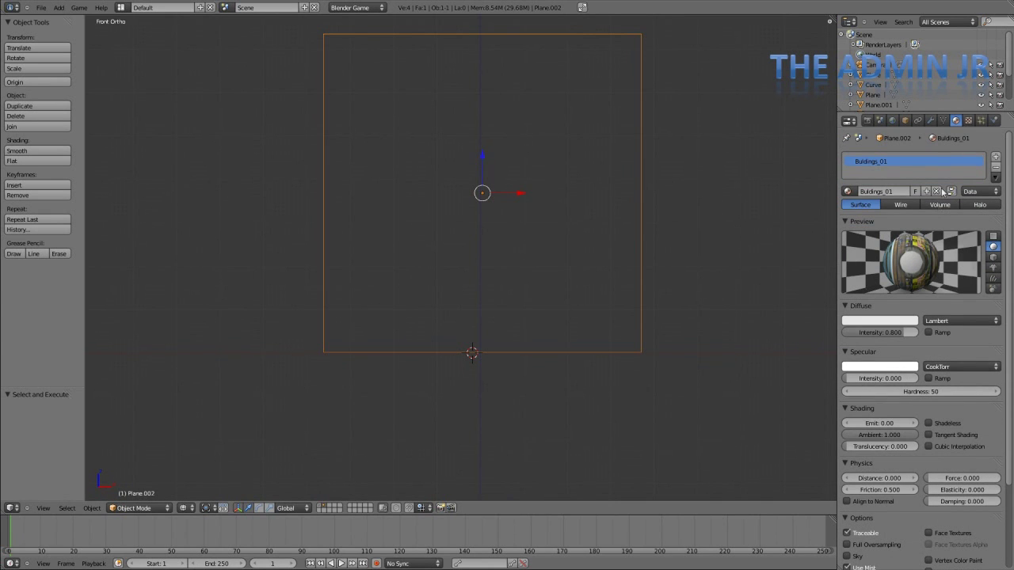
click(969, 120)
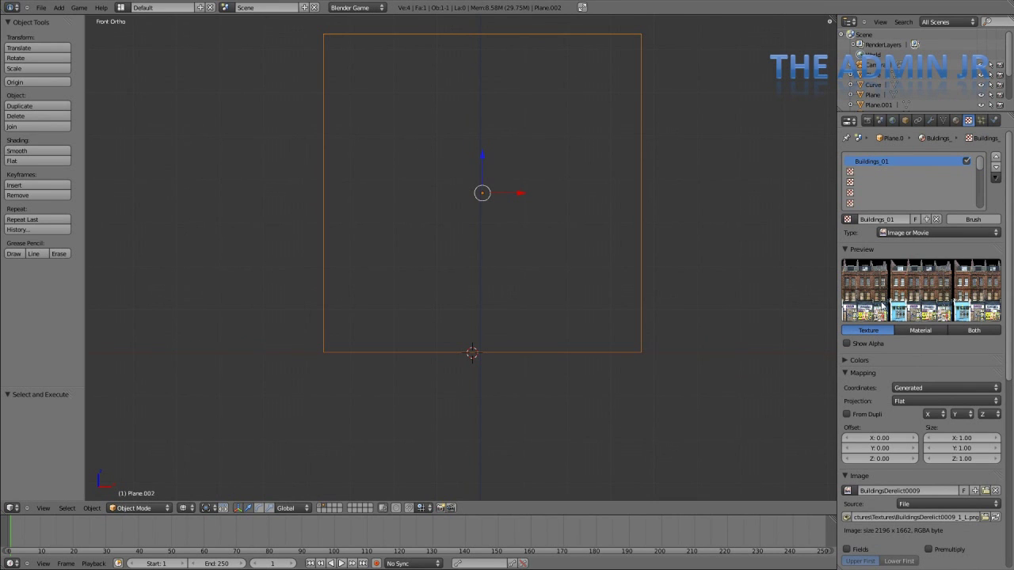
- Show the viewport in solid shading, then enable Z Transparency on the plane's material with alpha 0
click(955, 120)
scroll(921, 307, down, 3)
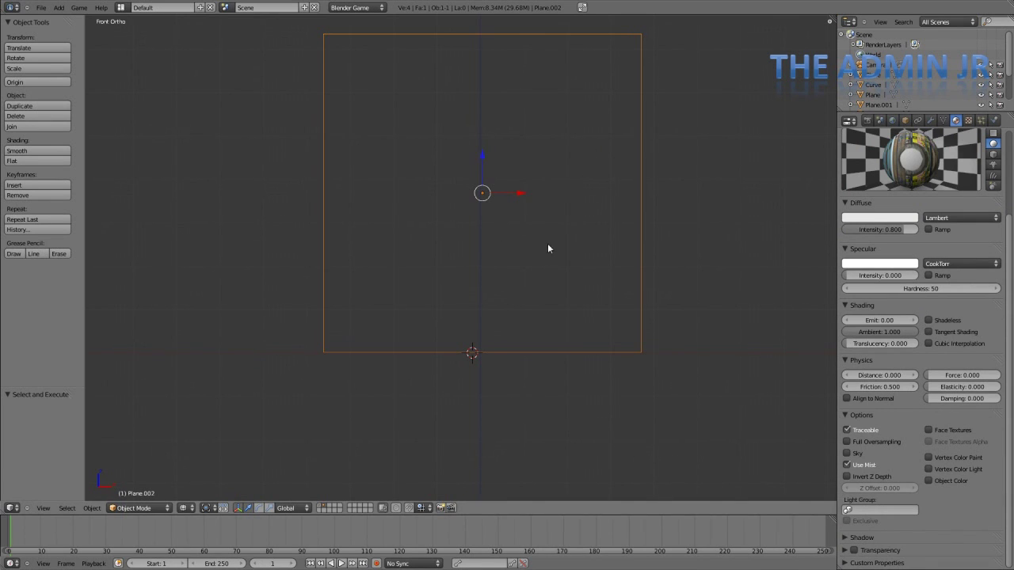
key(z)
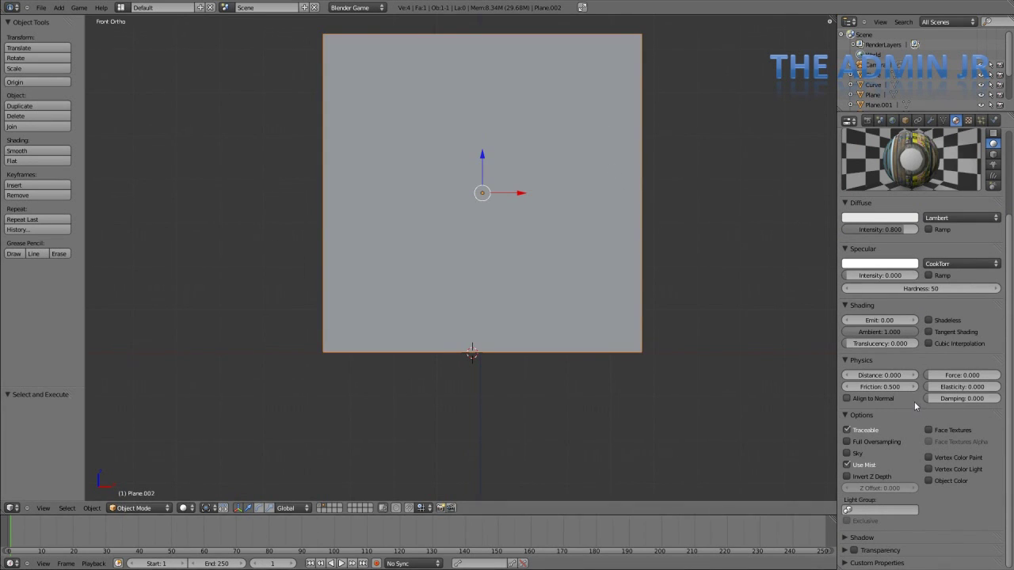
click(855, 551)
click(846, 550)
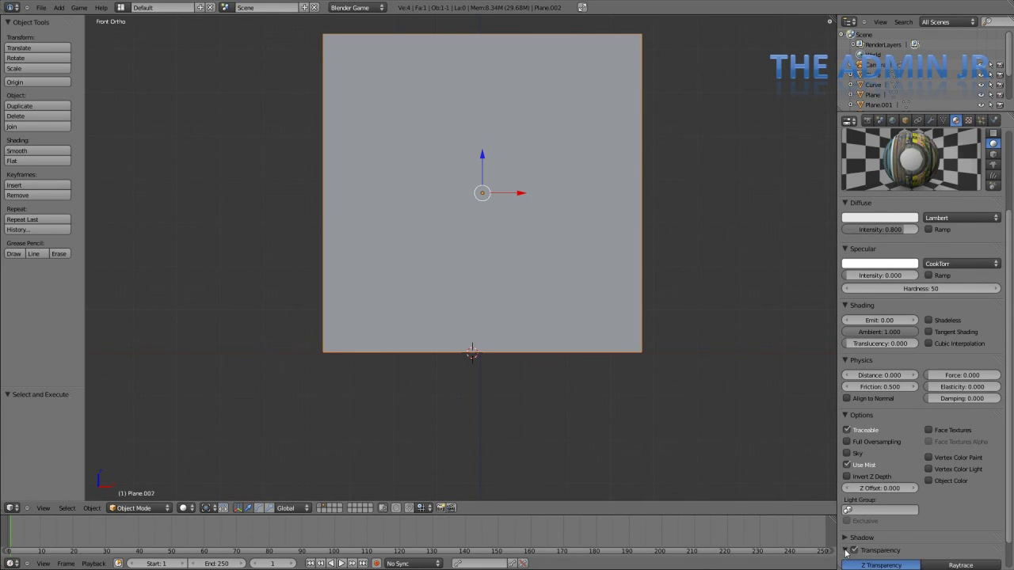
middle_drag(876, 547, 904, 510)
drag(936, 549, 747, 544)
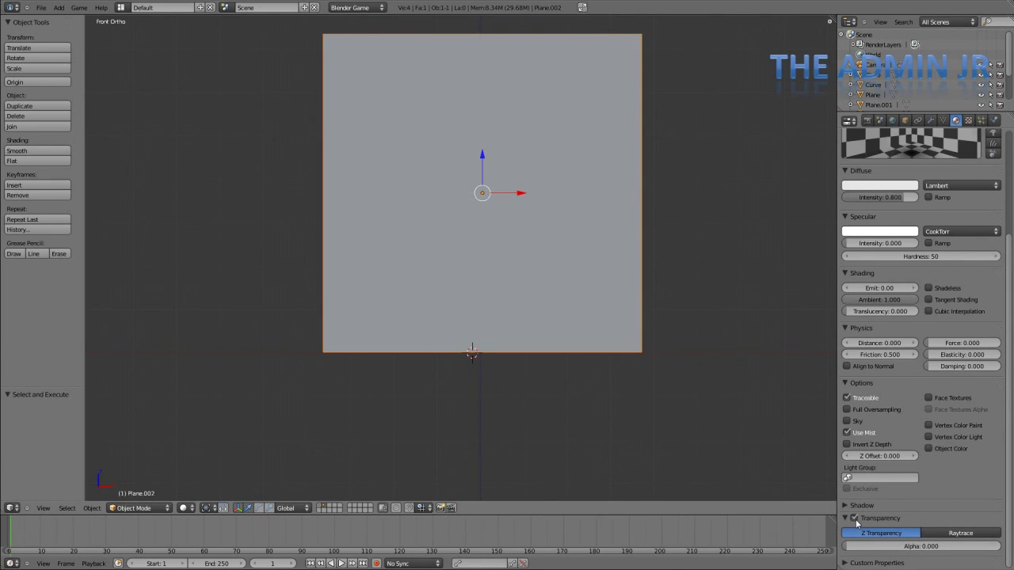
- Enable the building texture's influence on diffuse alpha and show the material preview on a flat plane
click(968, 120)
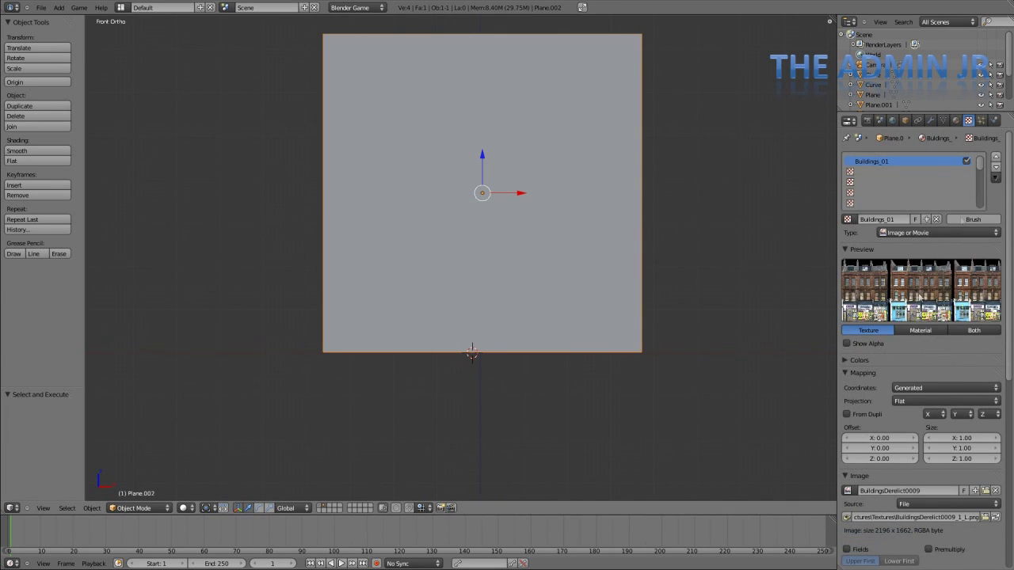
scroll(892, 357, down, 10)
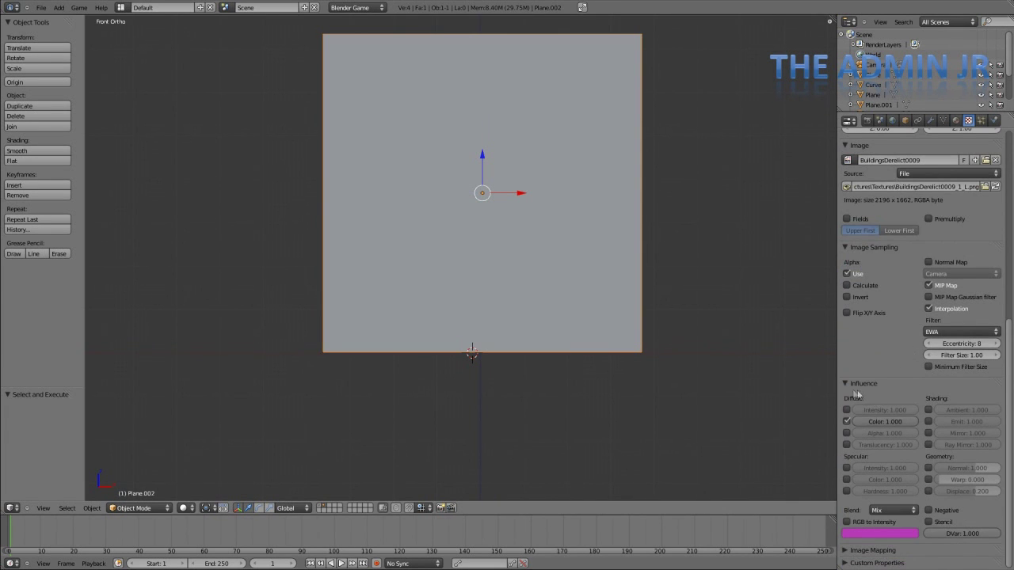
click(846, 433)
scroll(937, 242, up, 10)
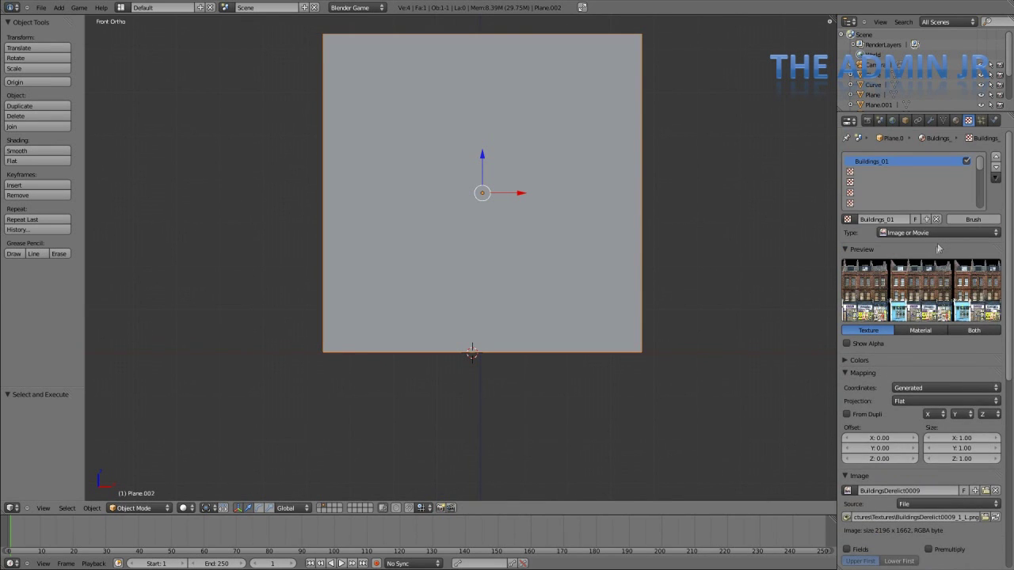
click(956, 120)
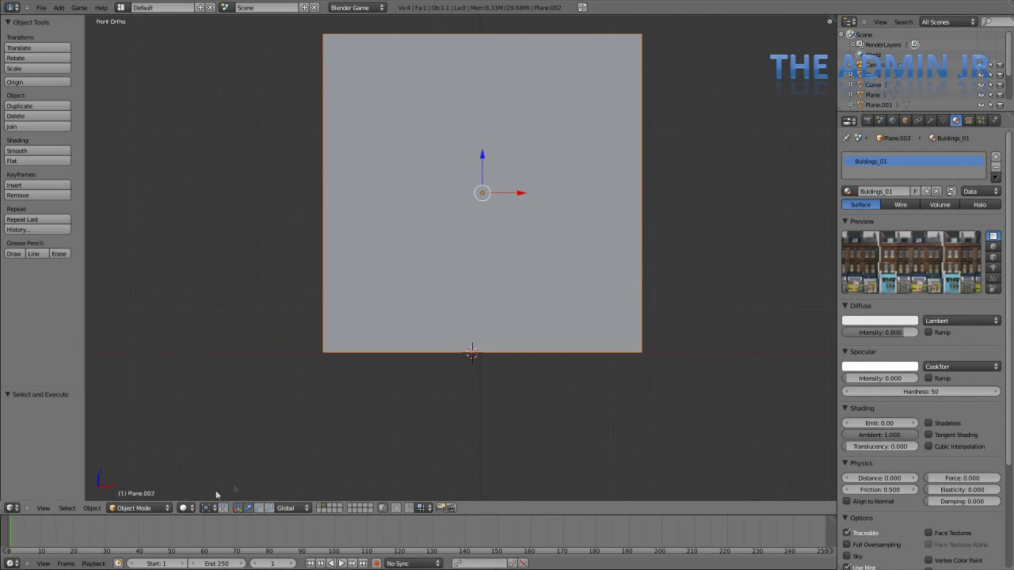
- Set the viewport shading to Textured and view the building plane from an angle
click(185, 507)
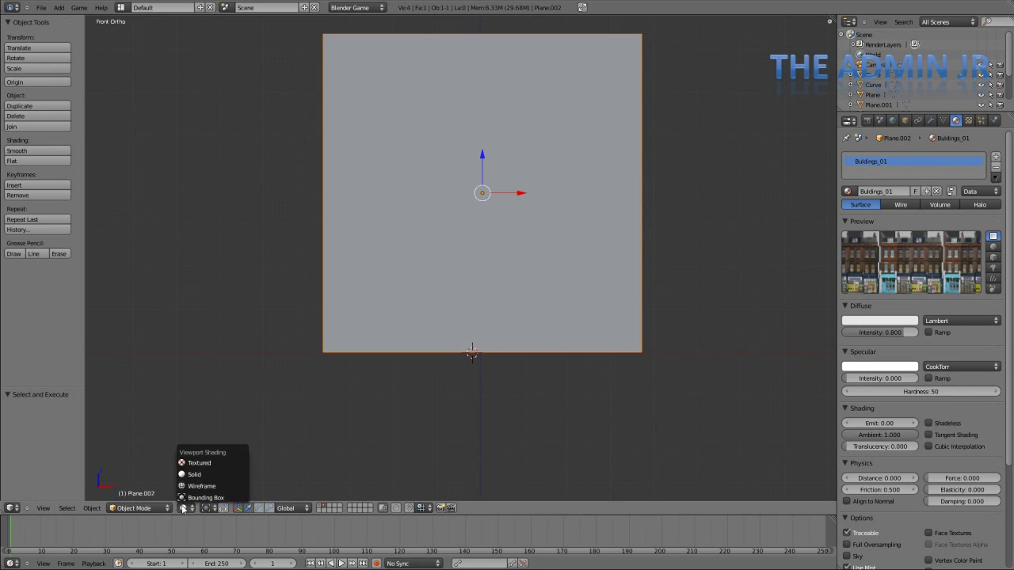
click(194, 462)
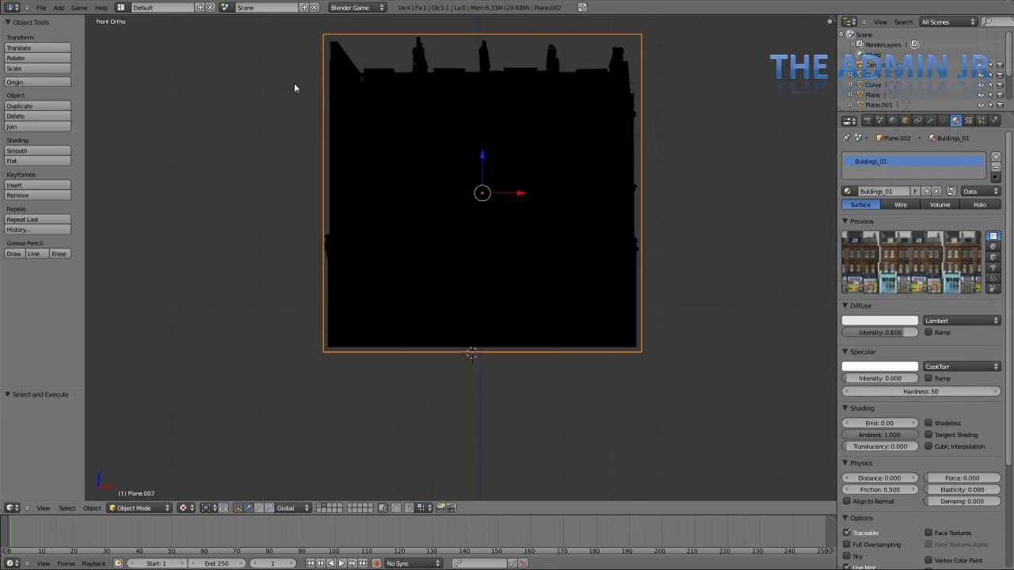
scroll(525, 147, down, 3)
middle_drag(573, 205, 523, 250)
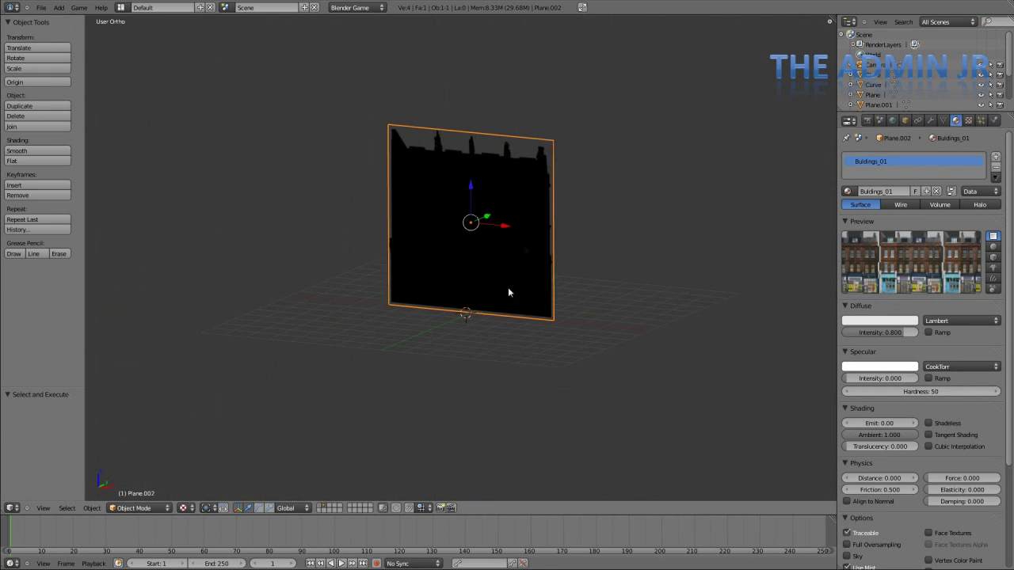
- Add a point lamp and move it about -5.41 along Y, in front of the building plane
key(shift+a)
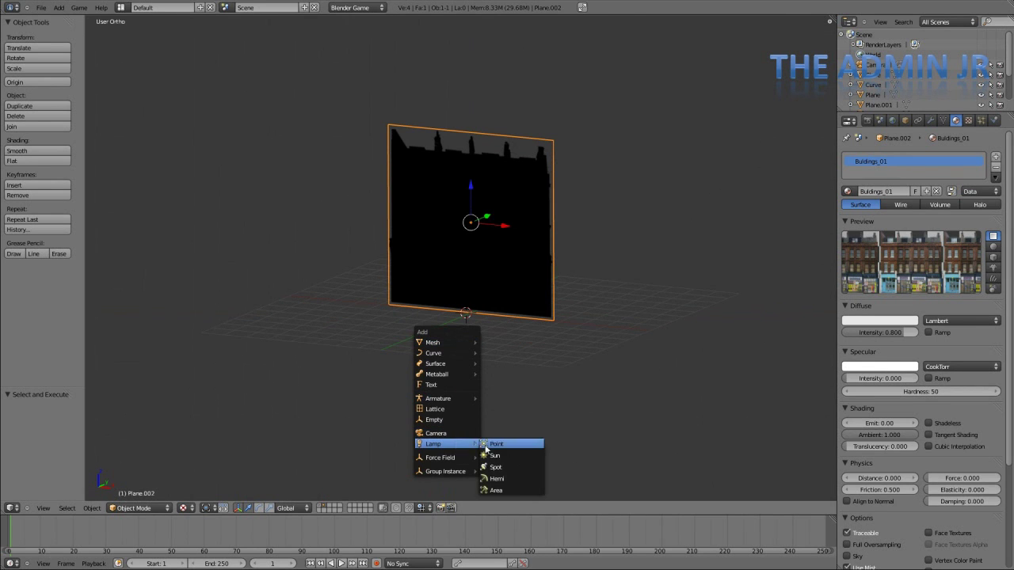
click(496, 444)
drag(483, 309, 442, 343)
middle_drag(443, 343, 527, 287)
- Select the building plane and, in front view, move it about -4.28 along the X axis
right_click(527, 286)
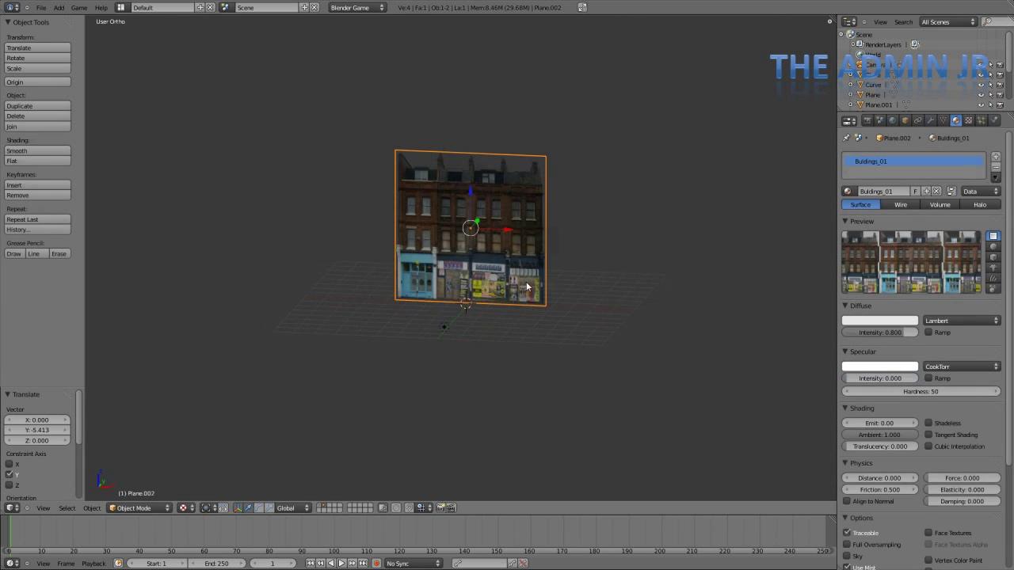
scroll(527, 287, up, 5)
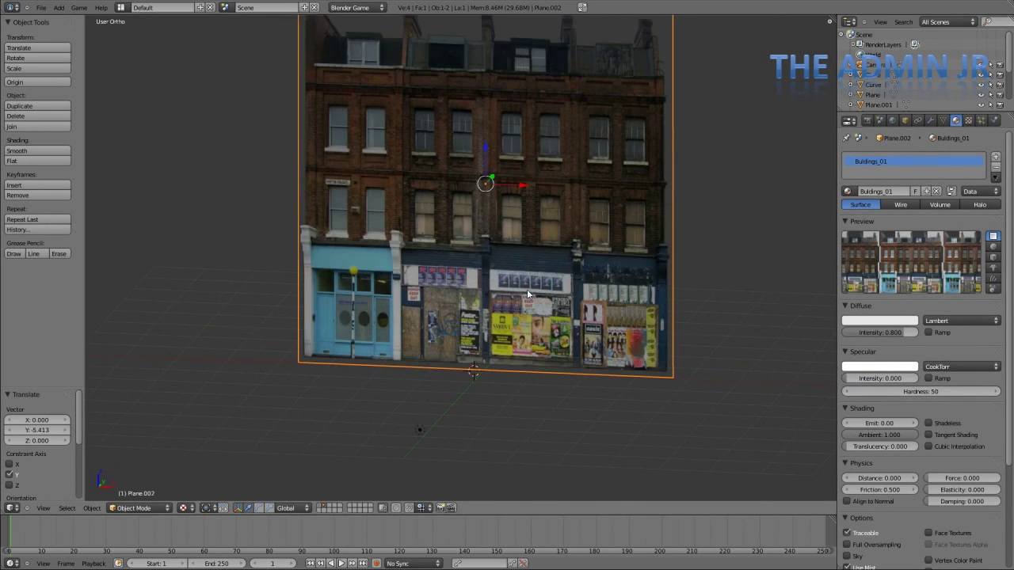
middle_drag(531, 279, 659, 283)
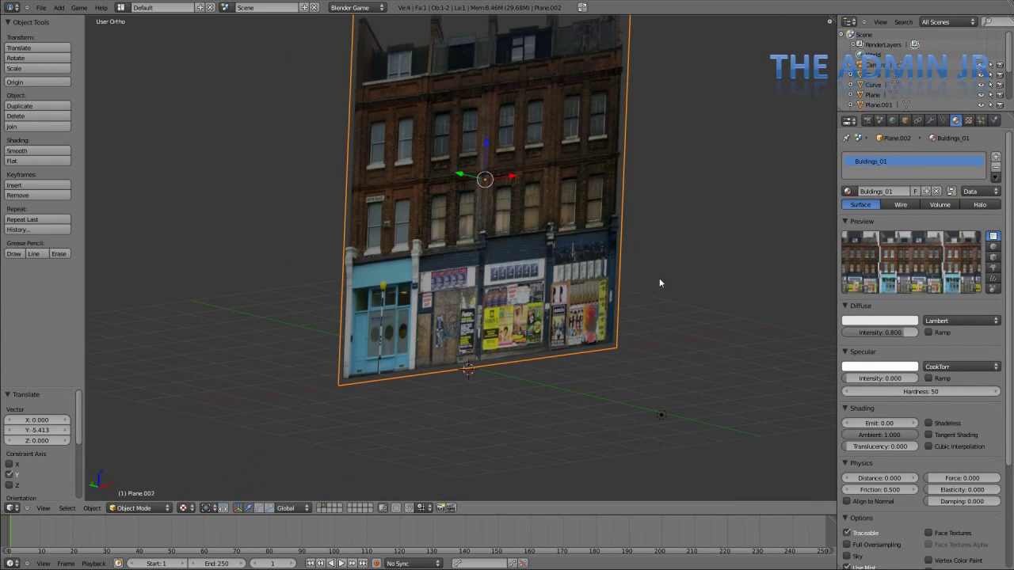
key(KP_1)
scroll(659, 279, down, 4)
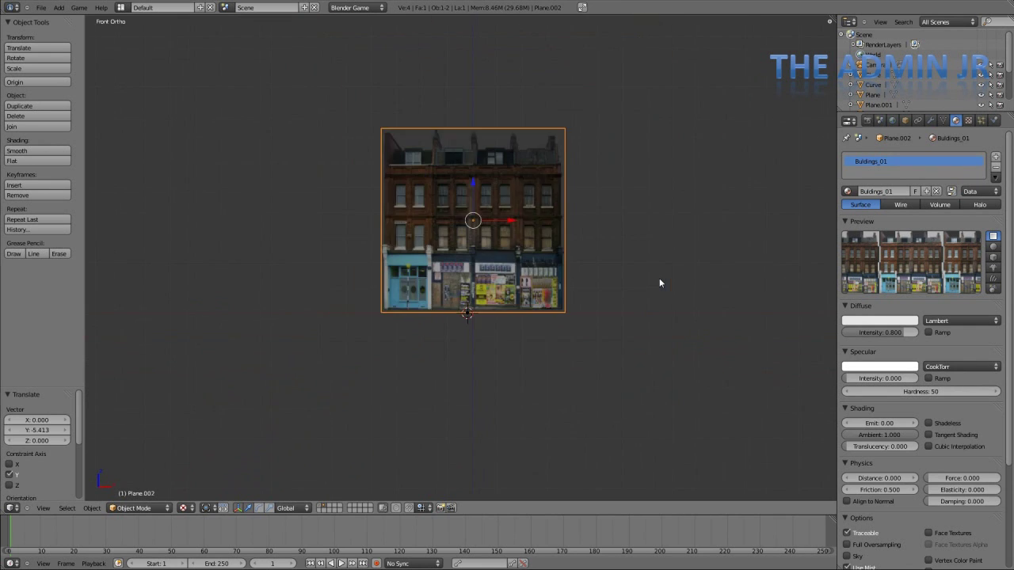
scroll(659, 278, up, 2)
middle_drag(659, 279, 601, 261)
key(KP_1)
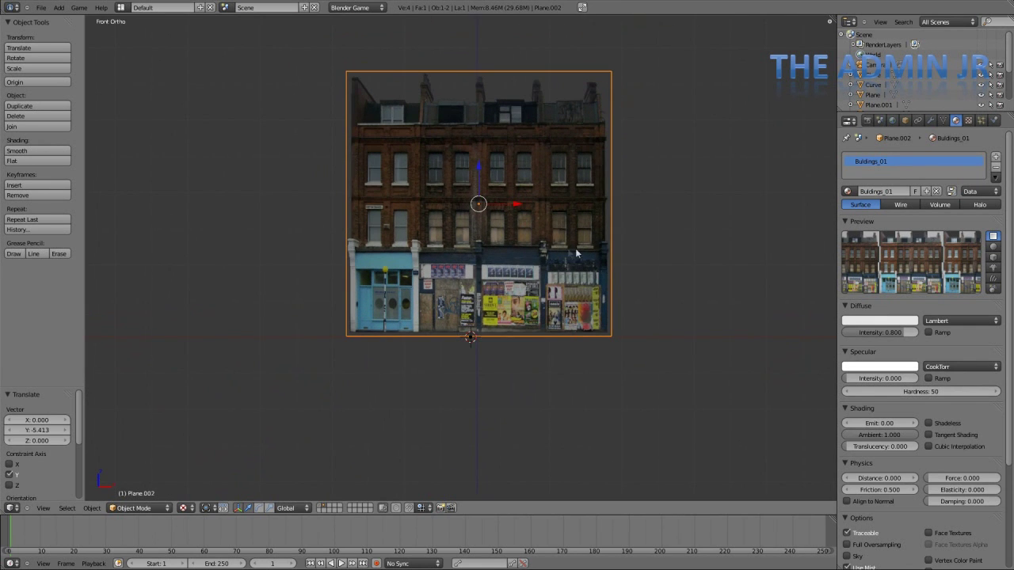
key(g)
key(x)
click(359, 205)
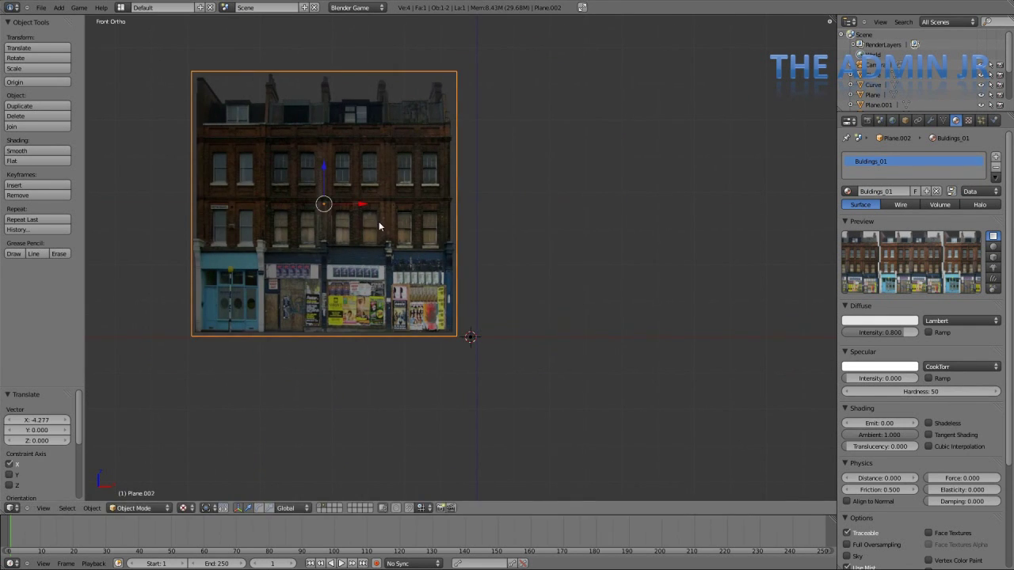
- Duplicate the building plane and place the copy about 7.2 along X, directly beside the original
key(shift+d)
key(x)
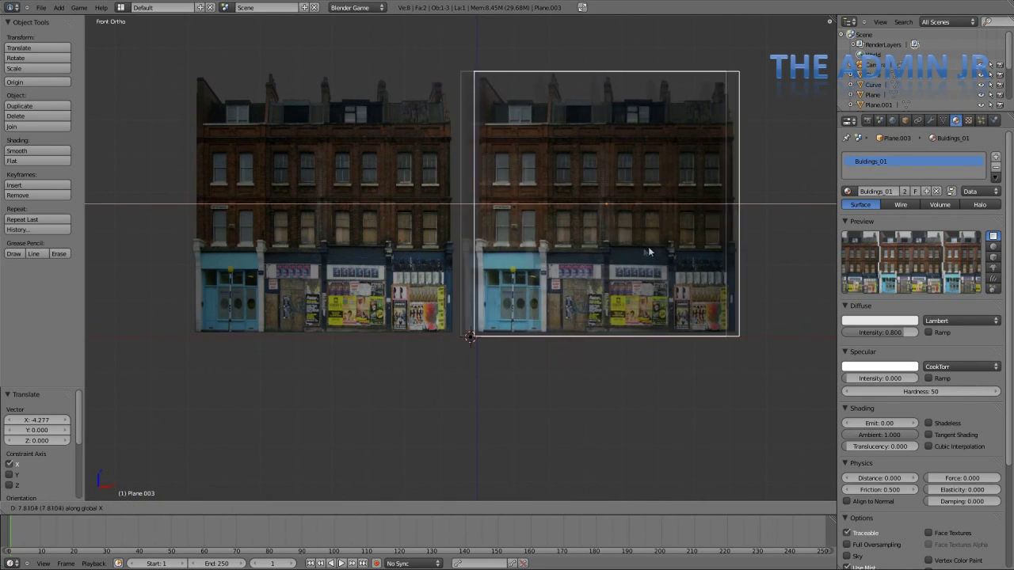
click(642, 251)
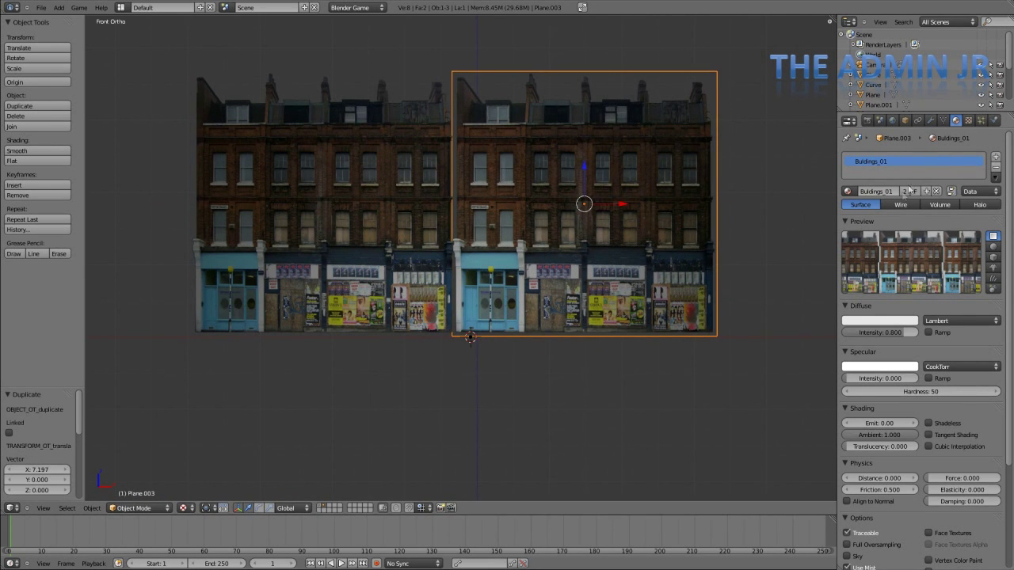
- Make the duplicated building plane's material a single-user copy and rename it Buldings_02
click(904, 196)
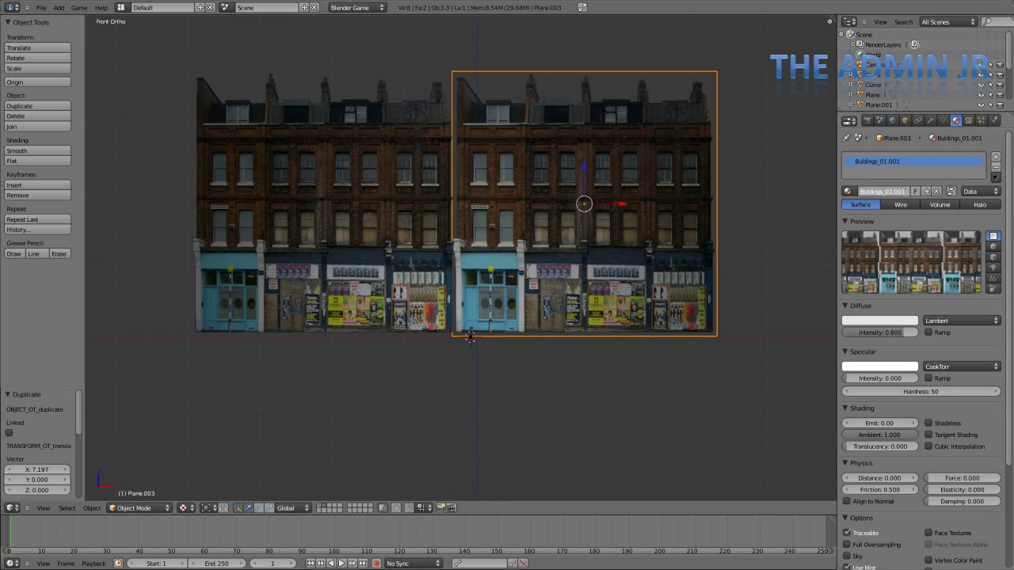
click(892, 192)
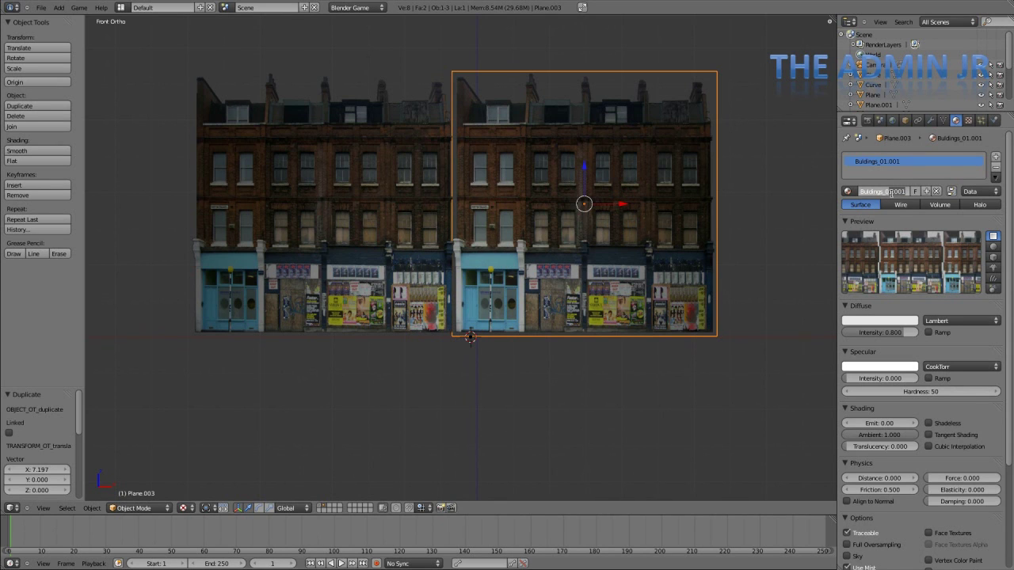
text(Buildings_02)
key(Return)
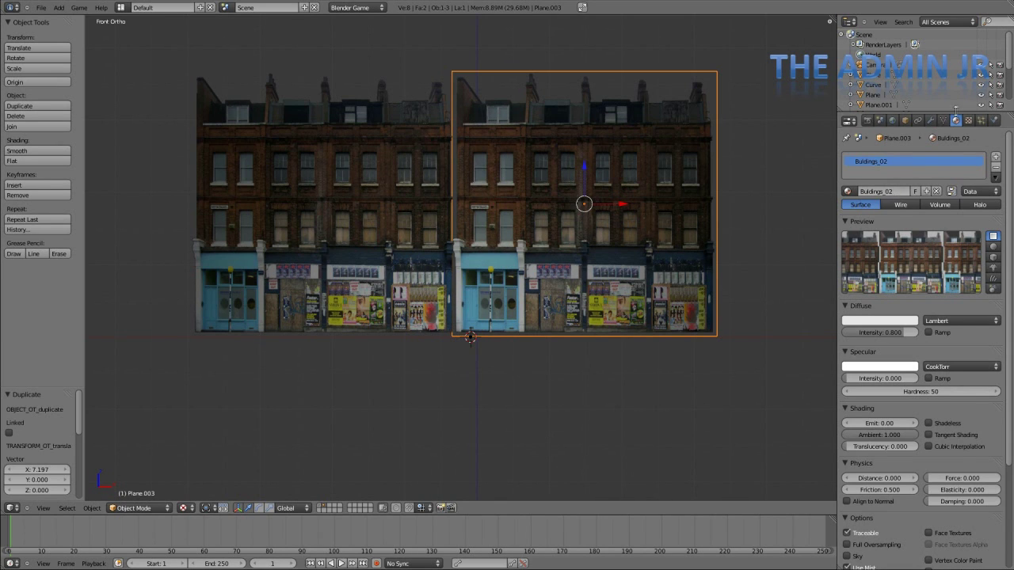
- Make the duplicated plane's texture a single-user copy and rename it Buildings_02
click(968, 121)
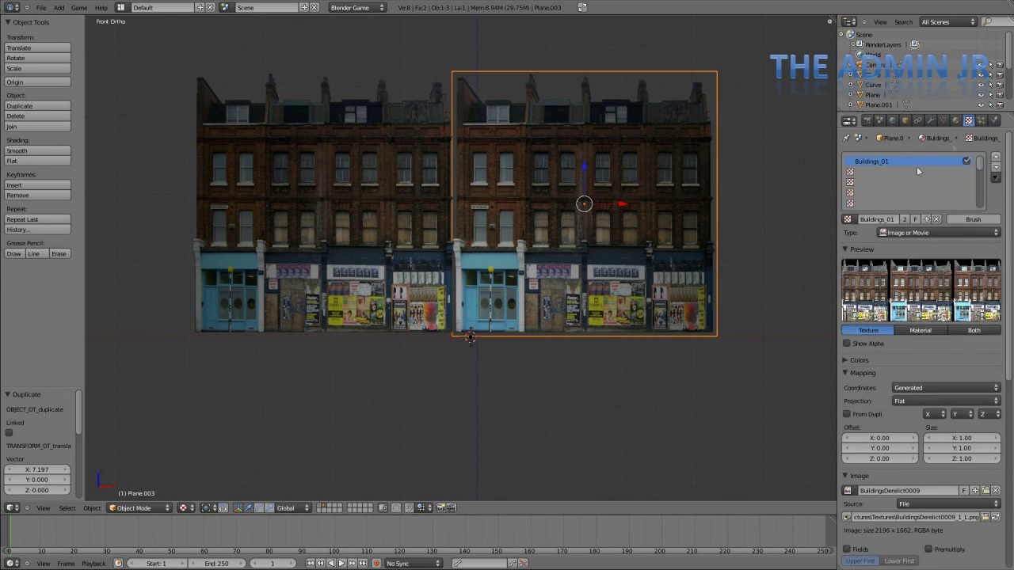
click(905, 219)
click(908, 220)
text(Buildings_02)
key(Return)
- Replace the Buildings_02 texture's image with BuildingsTallHouse0014_L.png from the Textures folder
click(986, 491)
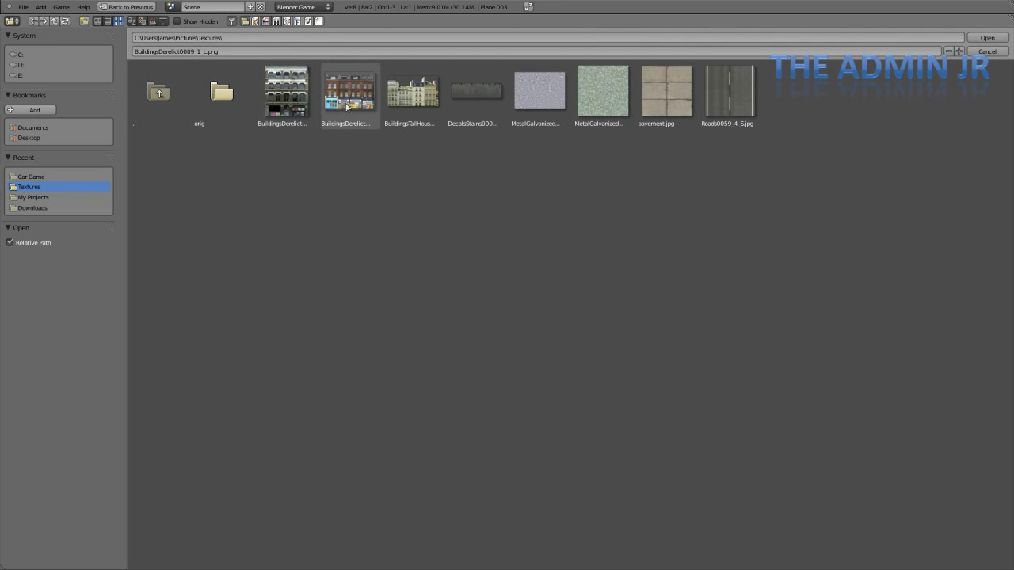
click(406, 108)
double_click(406, 109)
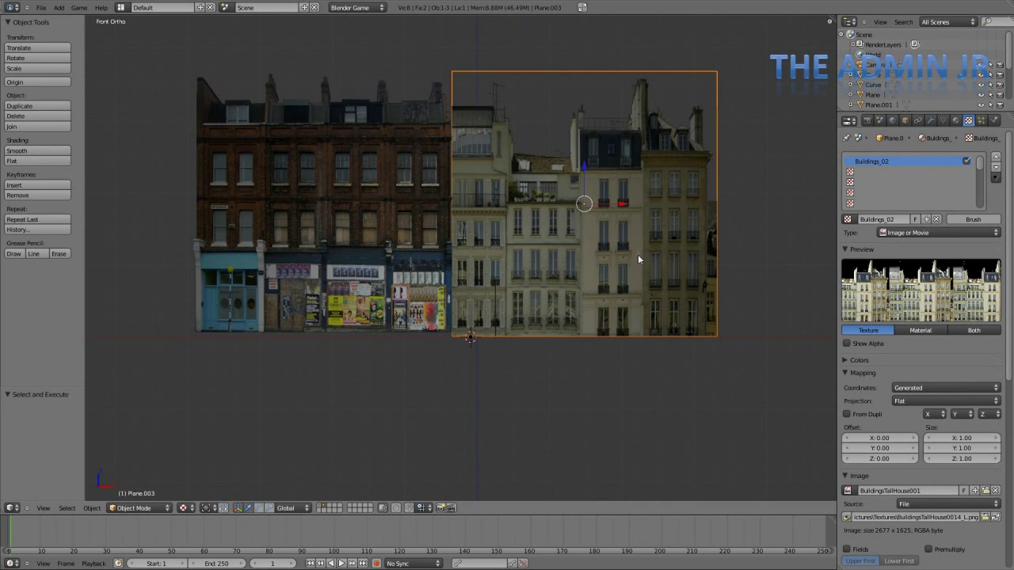
- Duplicate the tall-house plane and place the copy about 7.3 along X, directly beside it
shift+middle_drag(643, 255, 509, 255)
key(shift+d)
key(x)
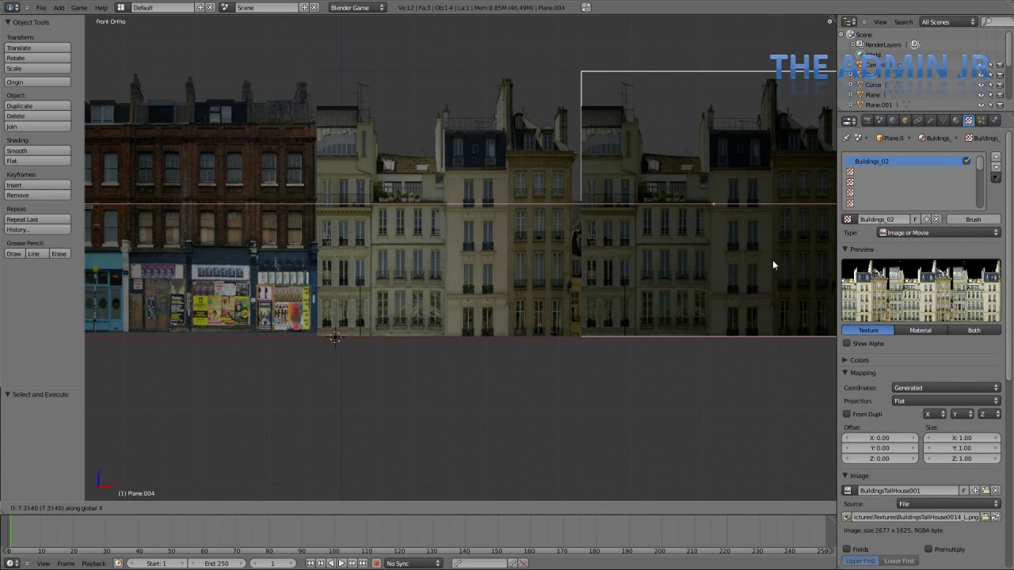
click(773, 260)
shift+middle_drag(734, 282, 517, 288)
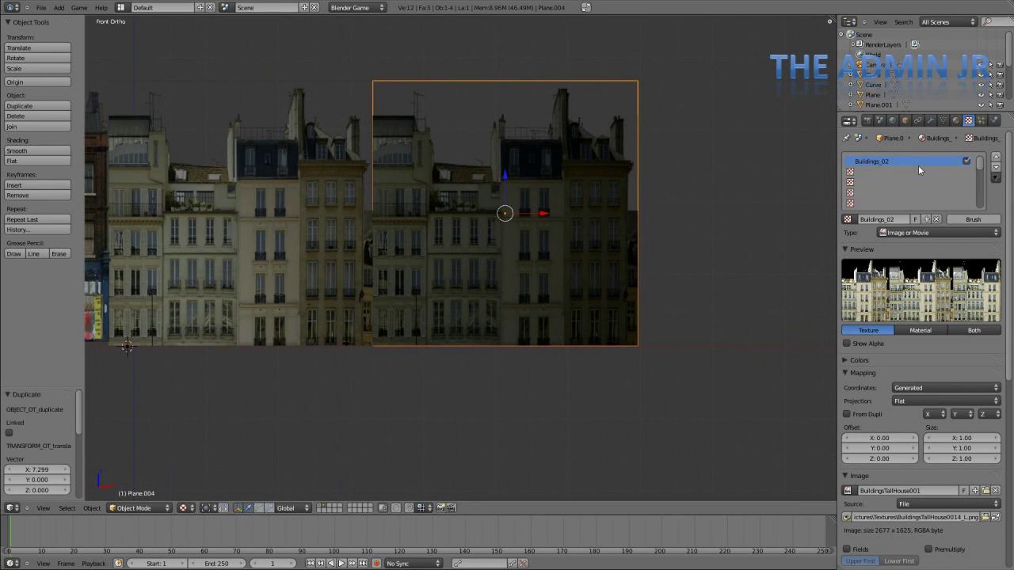
- Give the third building plane its own single-user material and rename it Buldings_03
shift+right_click(343, 216)
right_click(489, 236)
click(955, 120)
click(905, 191)
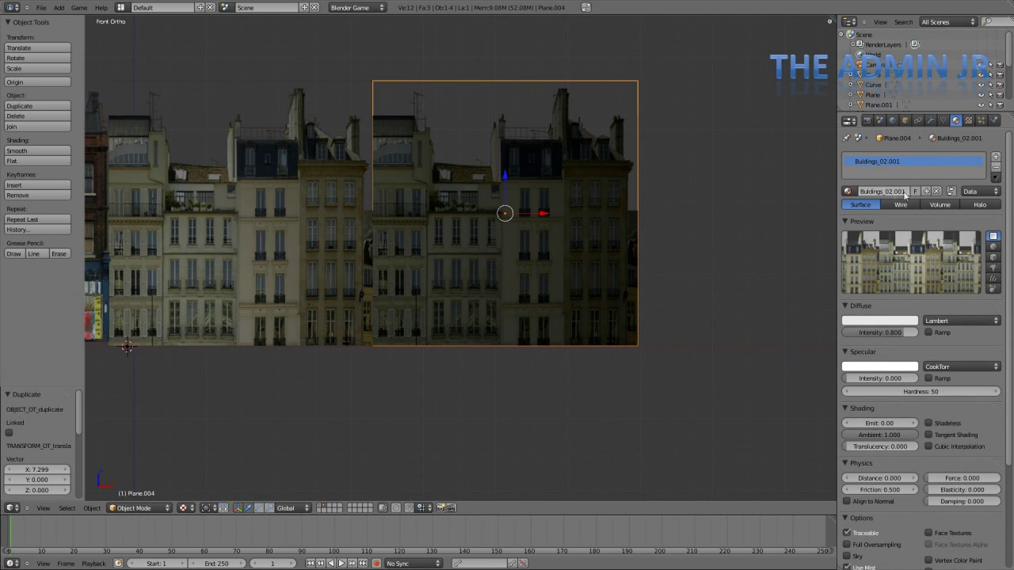
drag(891, 191, 910, 191)
text(3)
key(Return)
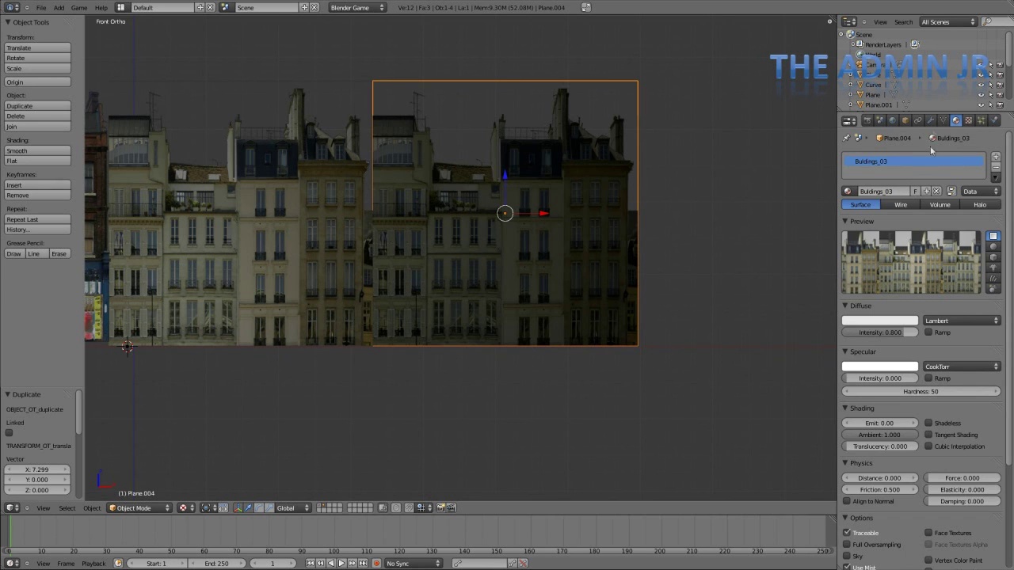
- Make the third plane's texture a single-user copy and rename it Buildings_03
click(969, 120)
double_click(884, 220)
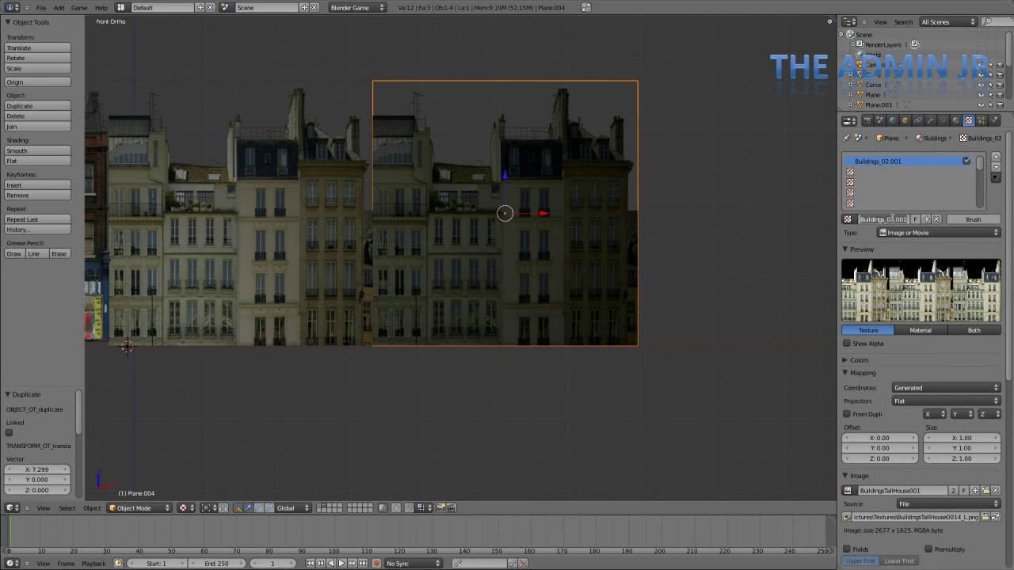
text(3)
key(Return)
- Replace the third plane's texture image with BuildingsDerelict0005_1_L.png from the Textures folder
scroll(908, 400, down, 5)
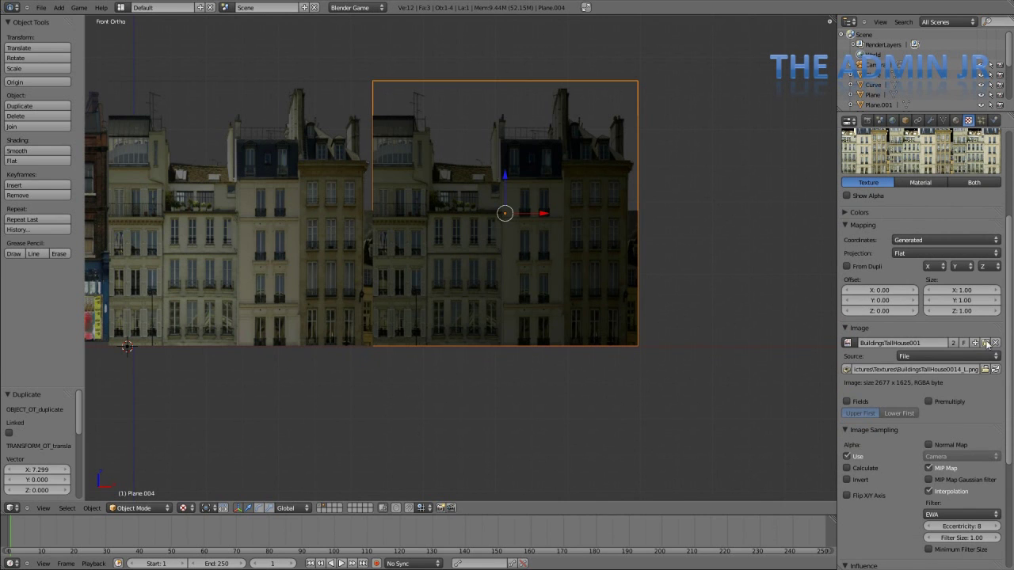
click(988, 343)
click(286, 111)
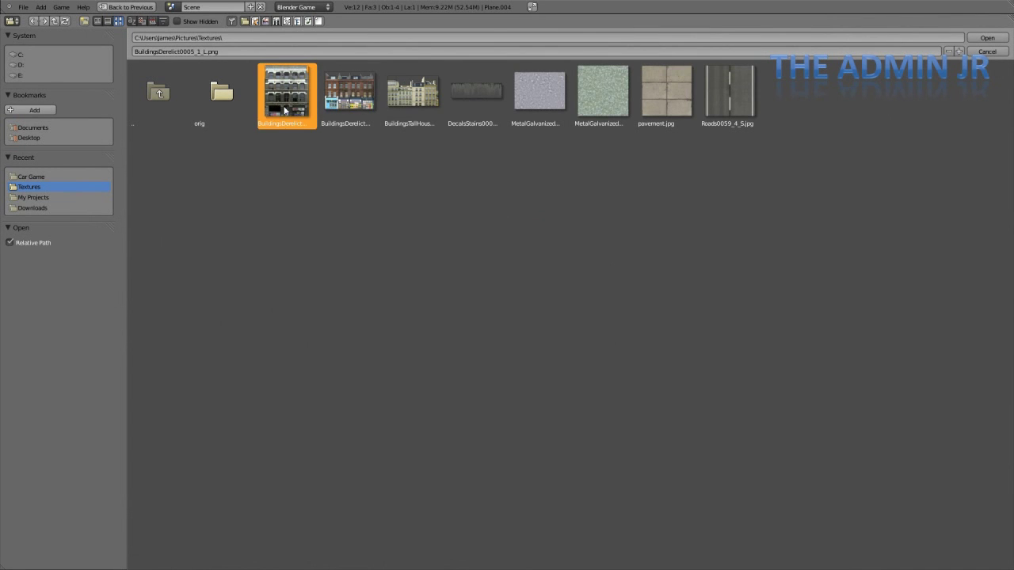
double_click(285, 109)
scroll(547, 277, down, 3)
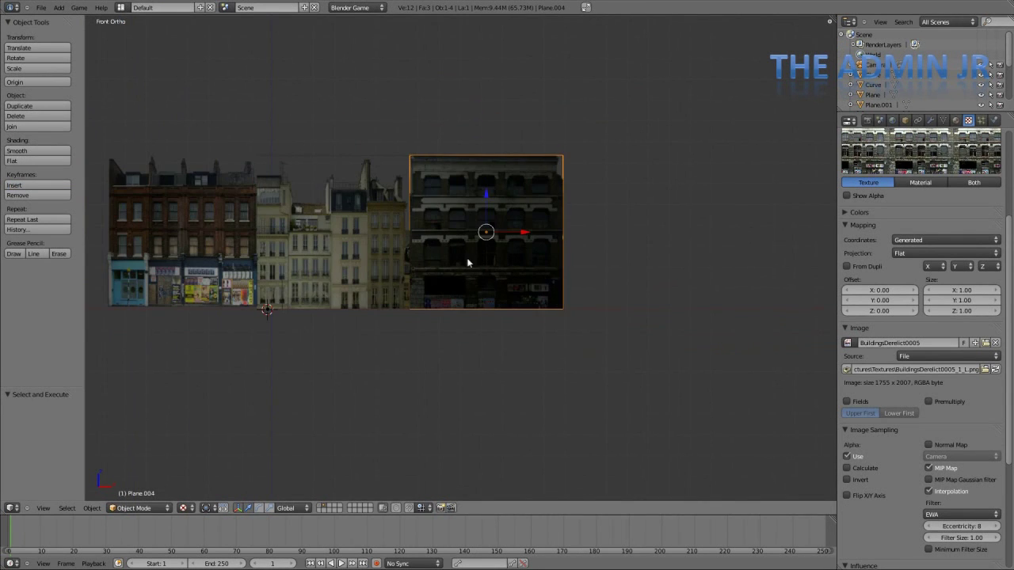
- Deselect everything, run the game engine to preview the building row from an angle, and exit the preview
key(a)
shift+middle_drag(416, 257, 495, 260)
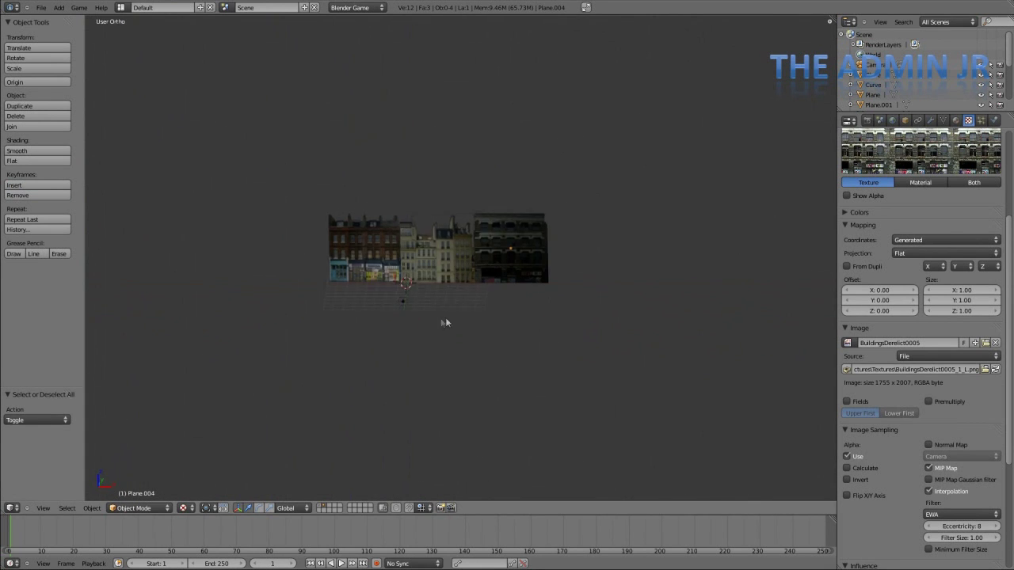
mouse_move(445, 317)
middle_down()
mouse_move(377, 292)
mouse_move(500, 284)
mouse_move(440, 301)
middle_up()
scroll(498, 283, up, 4)
scroll(440, 301, down, 4)
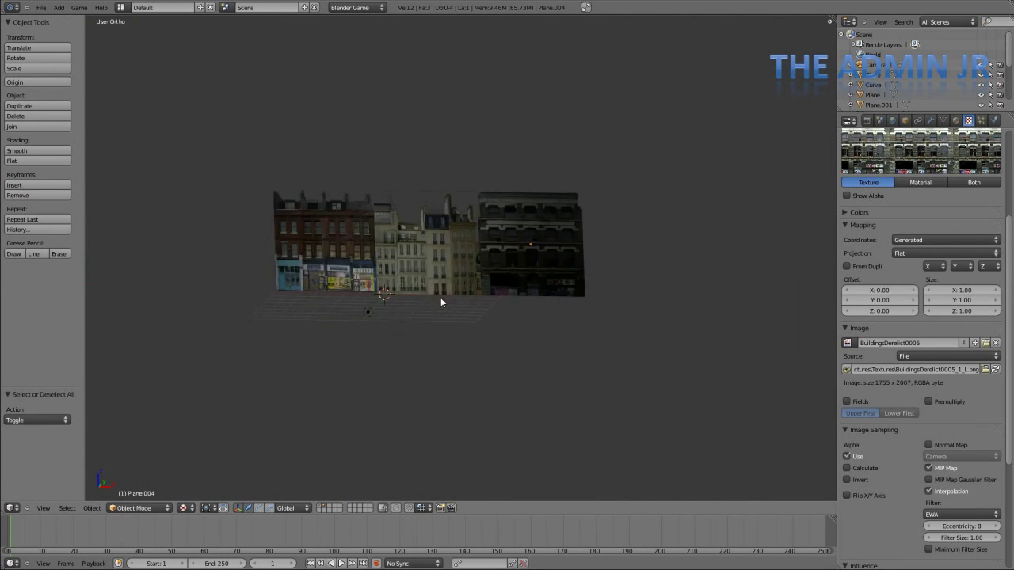
scroll(442, 303, up, 5)
scroll(452, 290, down, 3)
key(p)
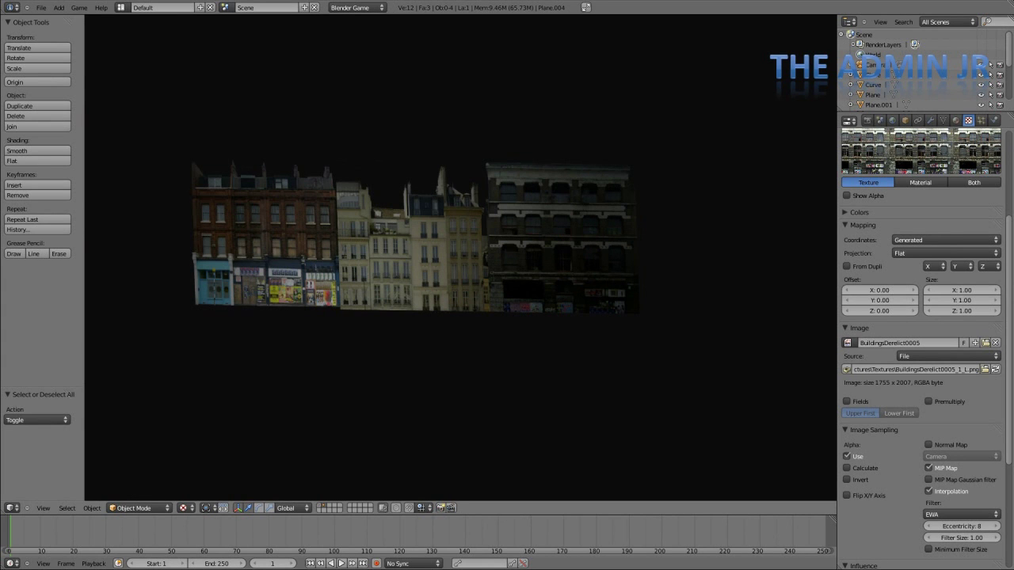
key(Escape)
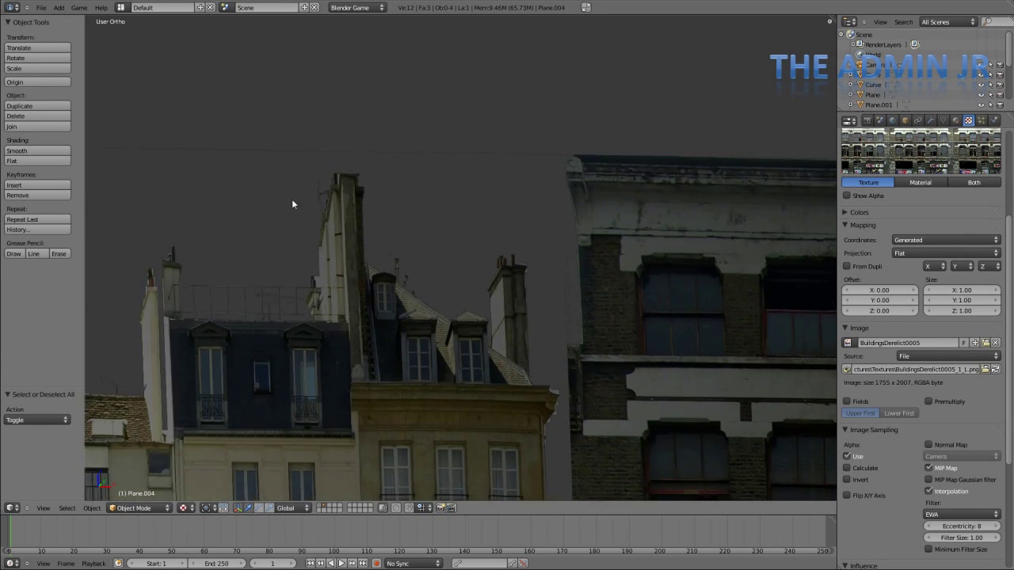
- Examine the transparent edges around the chimneys, railings and aerials on the building rooftops
shift+middle_drag(292, 199, 464, 246)
scroll(436, 246, down, 3)
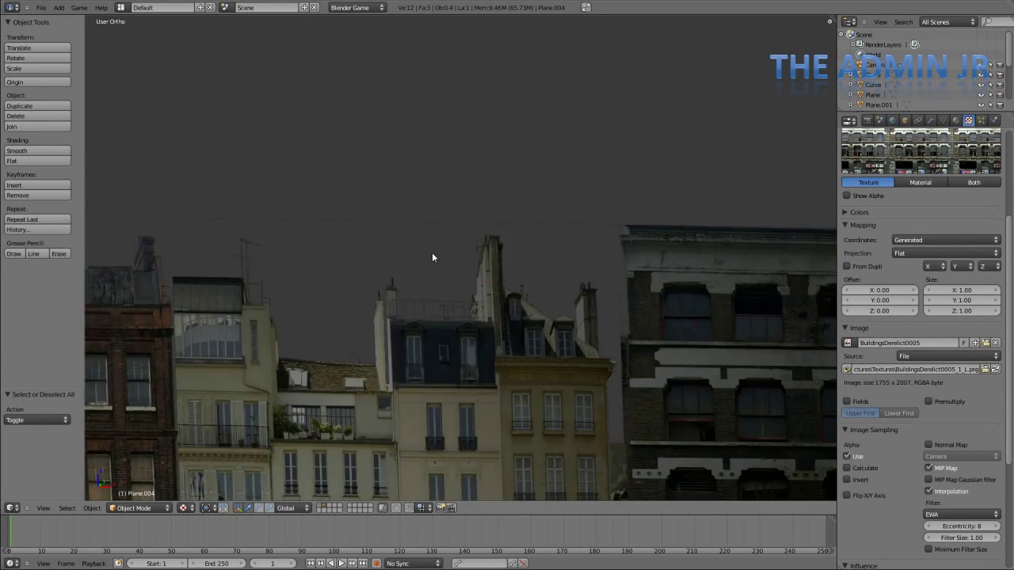
scroll(432, 252, up, 3)
shift+middle_drag(432, 285, 435, 320)
scroll(441, 351, up, 8)
shift+middle_drag(505, 323, 400, 127)
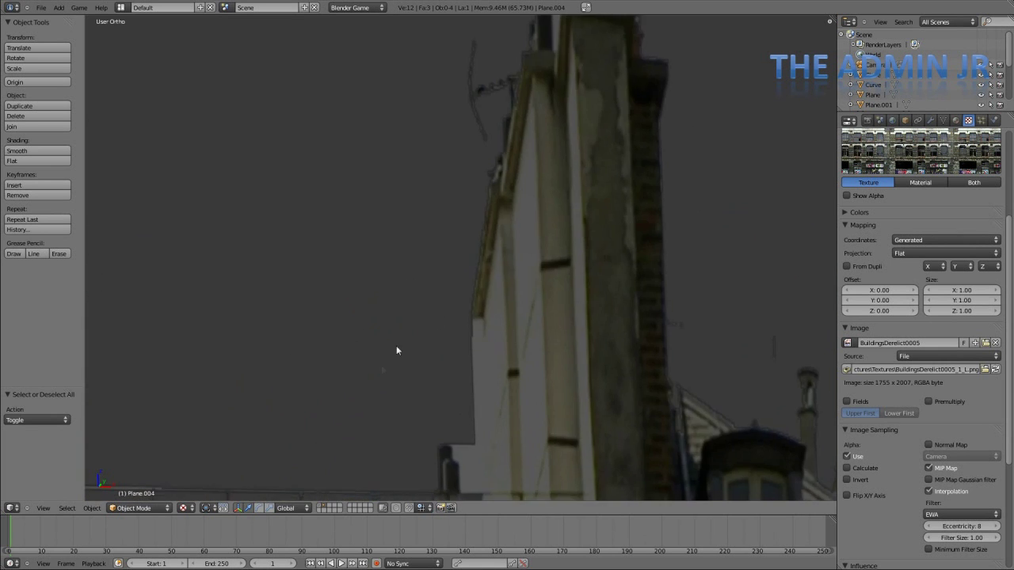
shift+middle_drag(396, 346, 468, 166)
shift+middle_drag(340, 384, 455, 290)
scroll(456, 287, up, 6)
scroll(456, 285, down, 4)
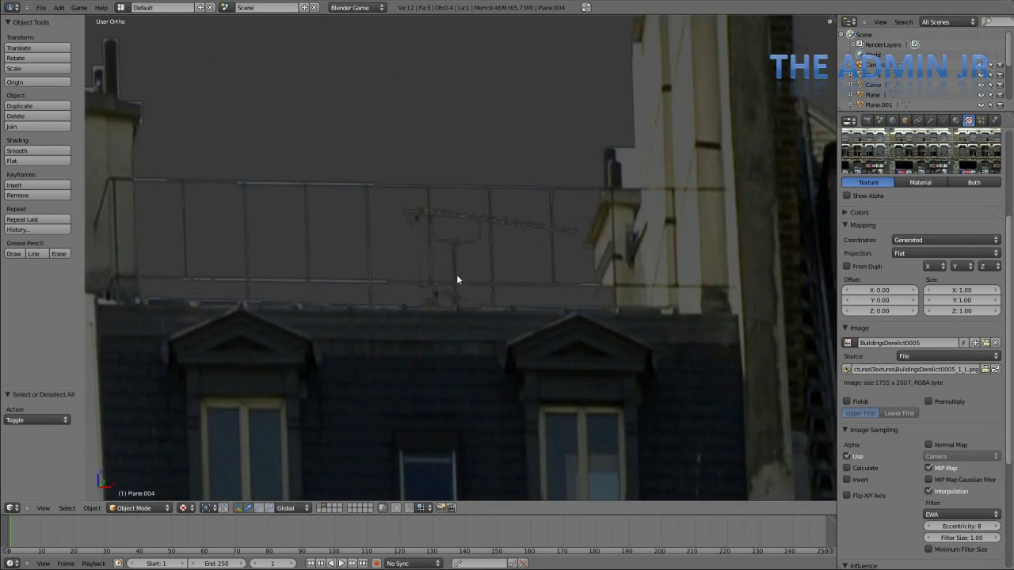
shift+middle_drag(328, 292, 546, 310)
scroll(351, 213, up, 5)
scroll(351, 214, up, 3)
shift+middle_drag(334, 208, 492, 344)
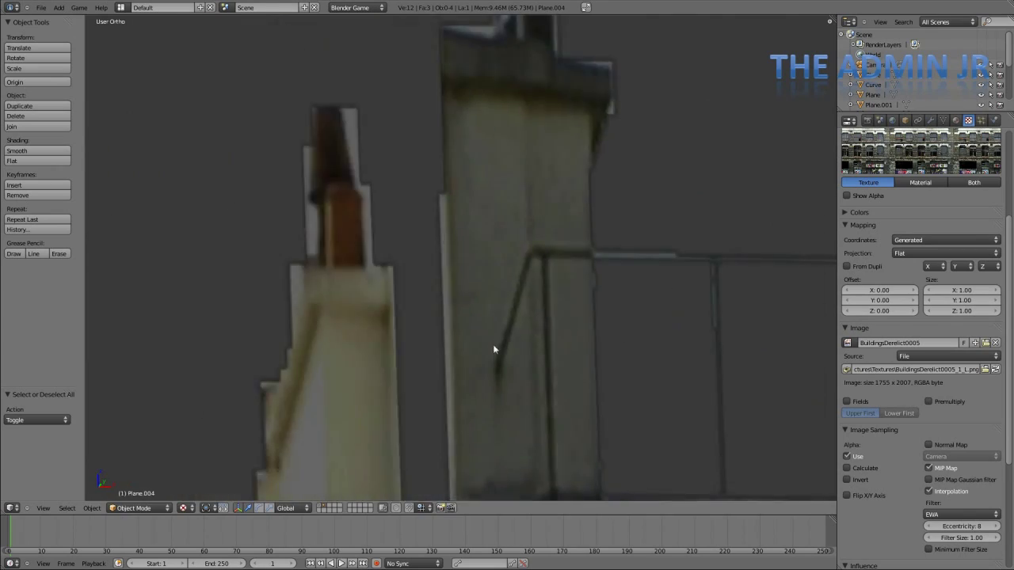
scroll(578, 321, down, 11)
shift+middle_drag(444, 274, 690, 270)
scroll(349, 211, up, 4)
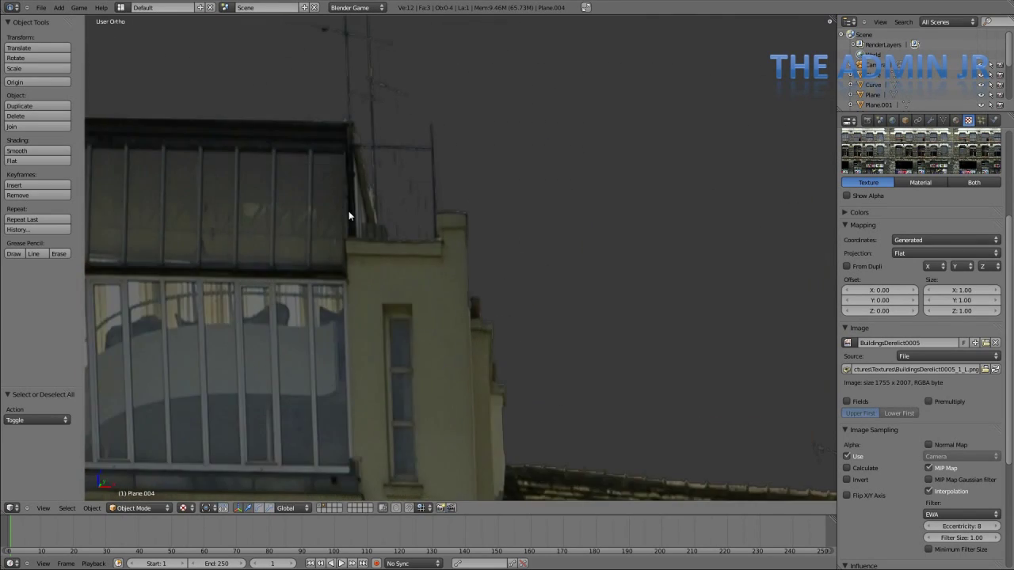
shift+middle_drag(348, 211, 393, 279)
scroll(402, 258, up, 6)
scroll(402, 263, down, 6)
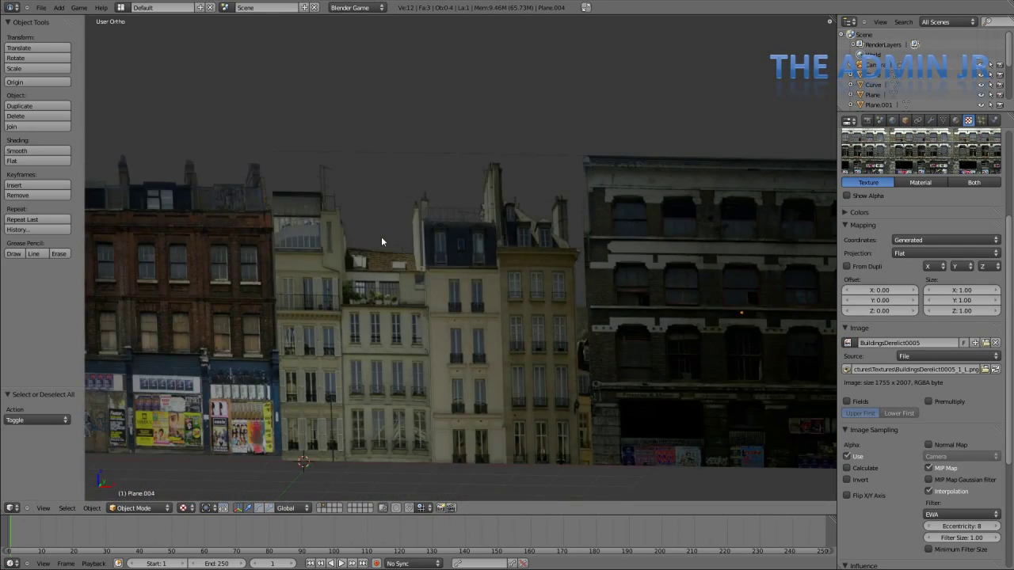
- Save the project over the existing blend file in the Car Game folder
middle_drag(381, 238, 412, 217)
scroll(424, 234, down, 3)
key(ctrl+s)
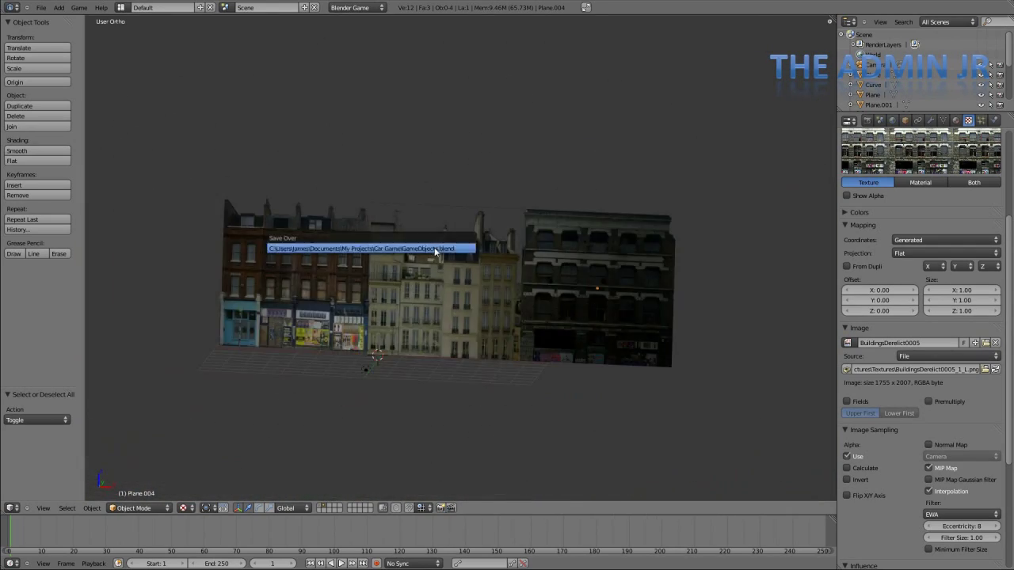
click(434, 249)
scroll(504, 280, up, 1)
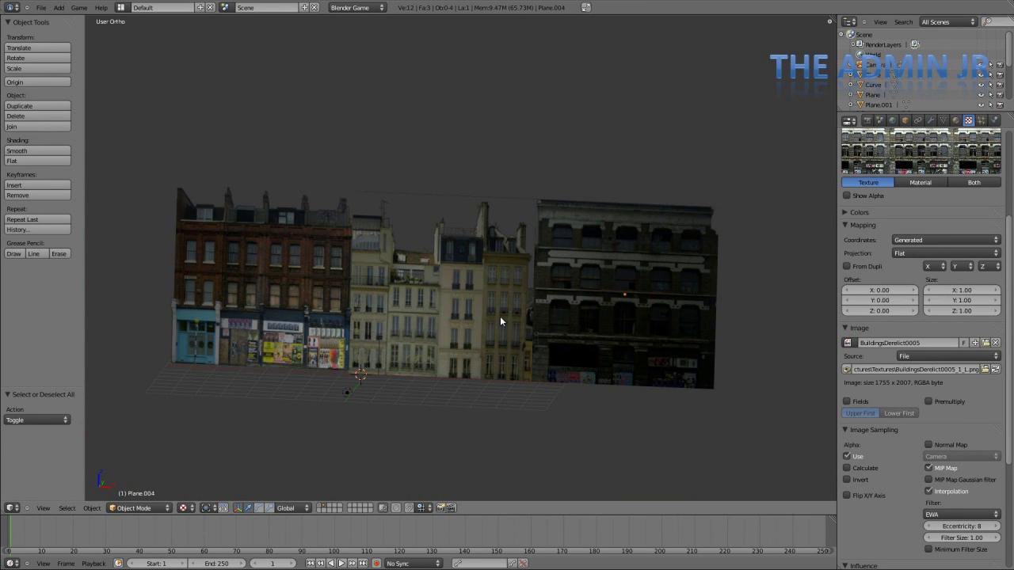
- Switch to layer 3 and, in top view, centre the 3D cursor and add a mesh plane there
key(3)
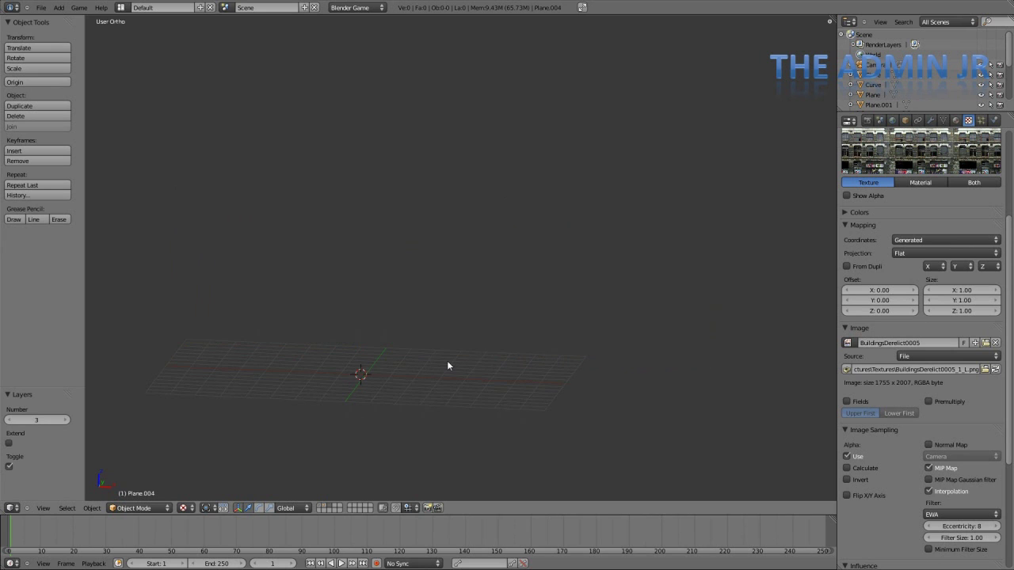
key(KP_7)
key(shift+c)
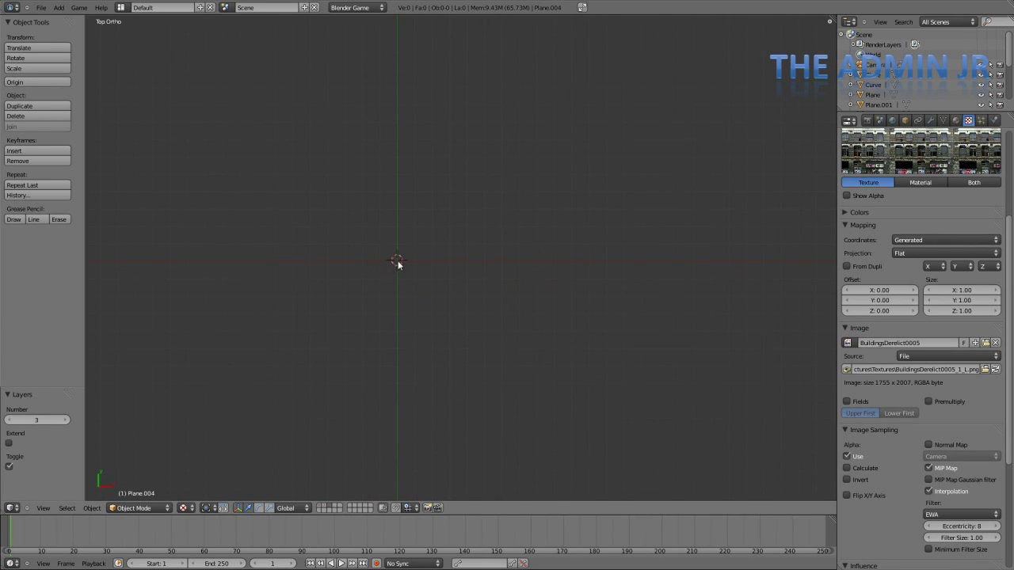
key(shift+a)
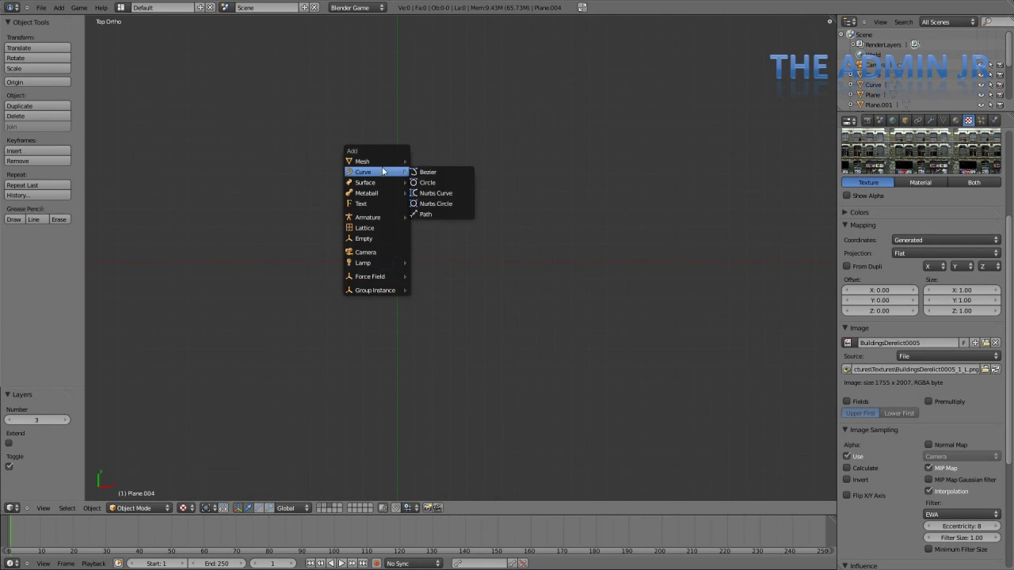
click(416, 161)
shift+middle_drag(429, 260, 481, 249)
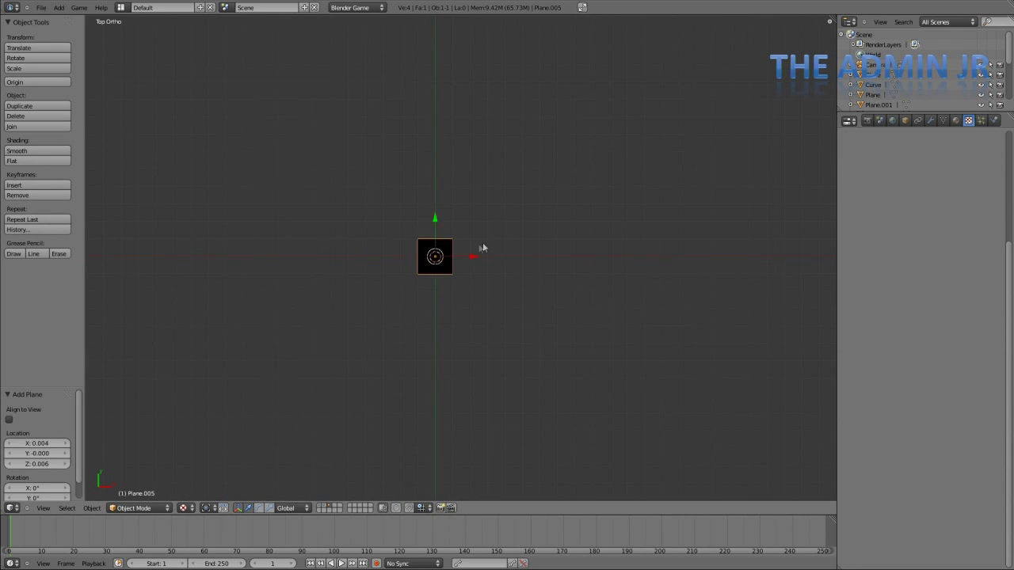
- Scale the new plane by about 3.92 along X and about 1.37 along Y
scroll(474, 250, up, 3)
key(s)
key(x)
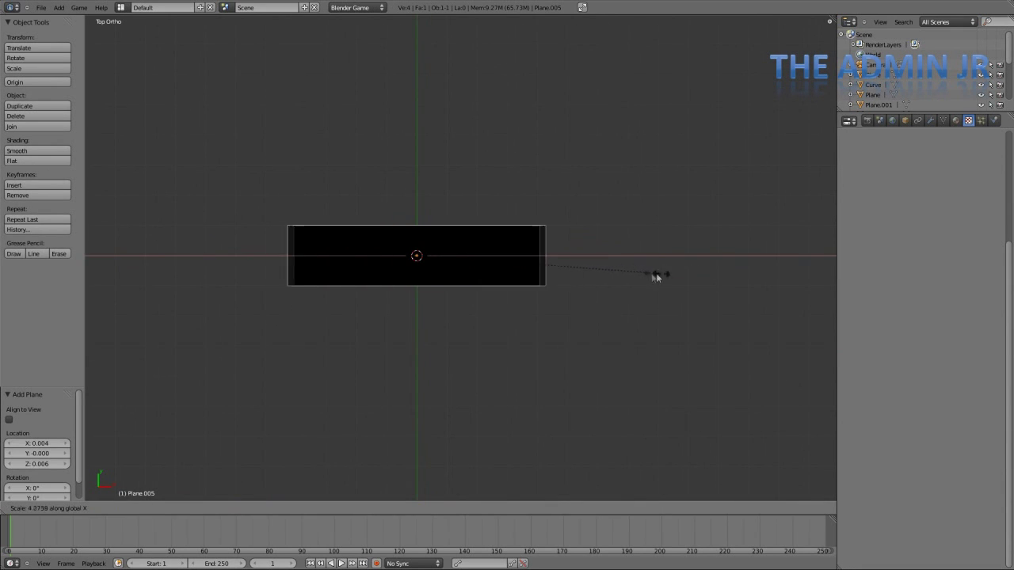
click(643, 274)
middle_drag(643, 274, 420, 336)
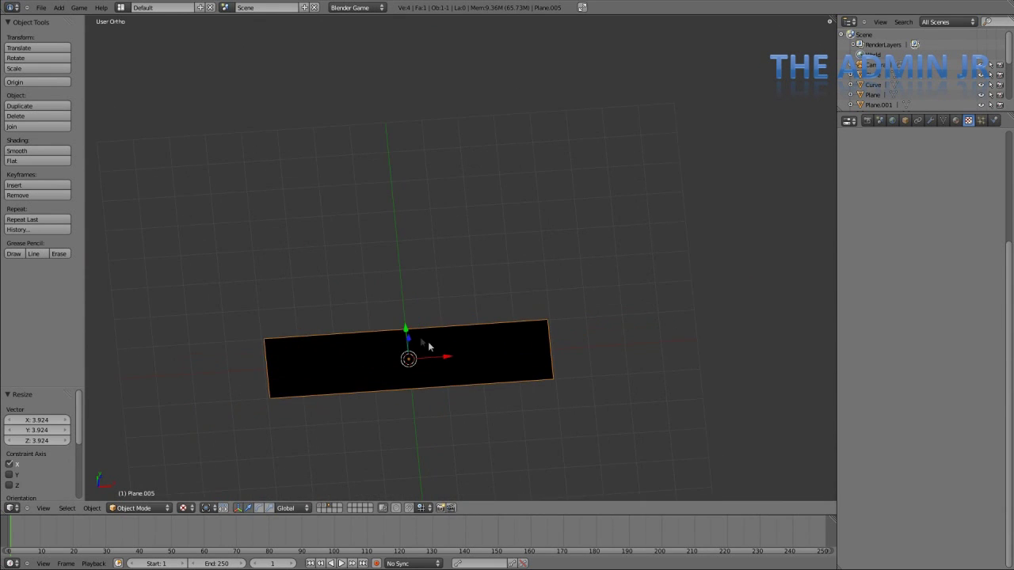
key(s)
key(y)
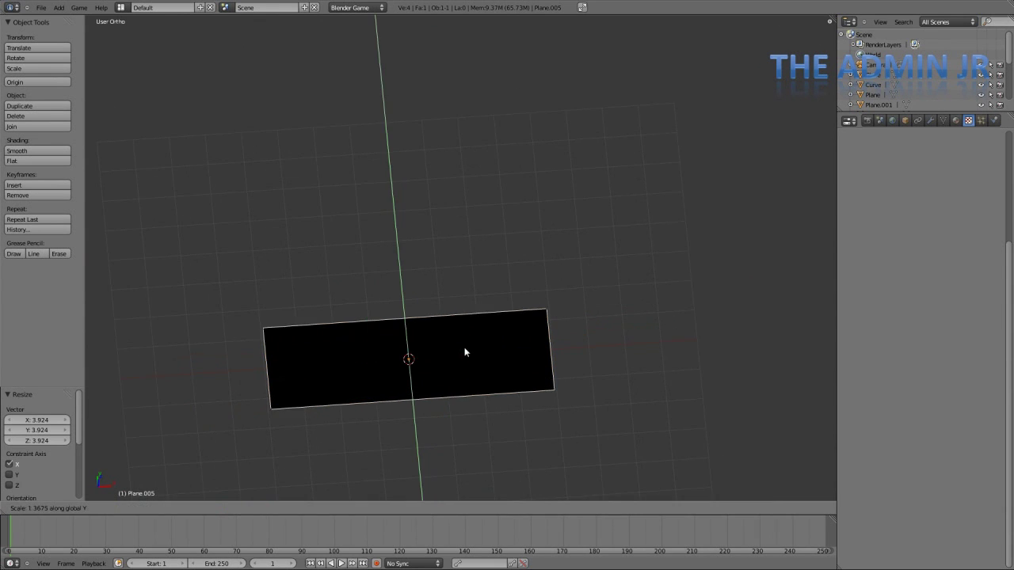
click(464, 349)
key(Tab)
key(Tab)
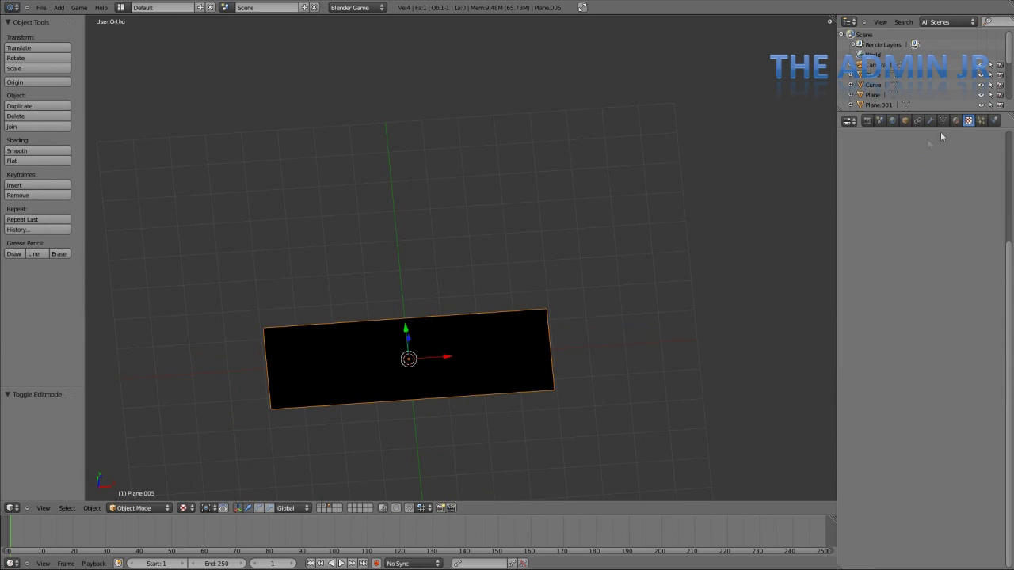
- Create a new material for the plane and name it RoadMat
click(955, 120)
click(871, 191)
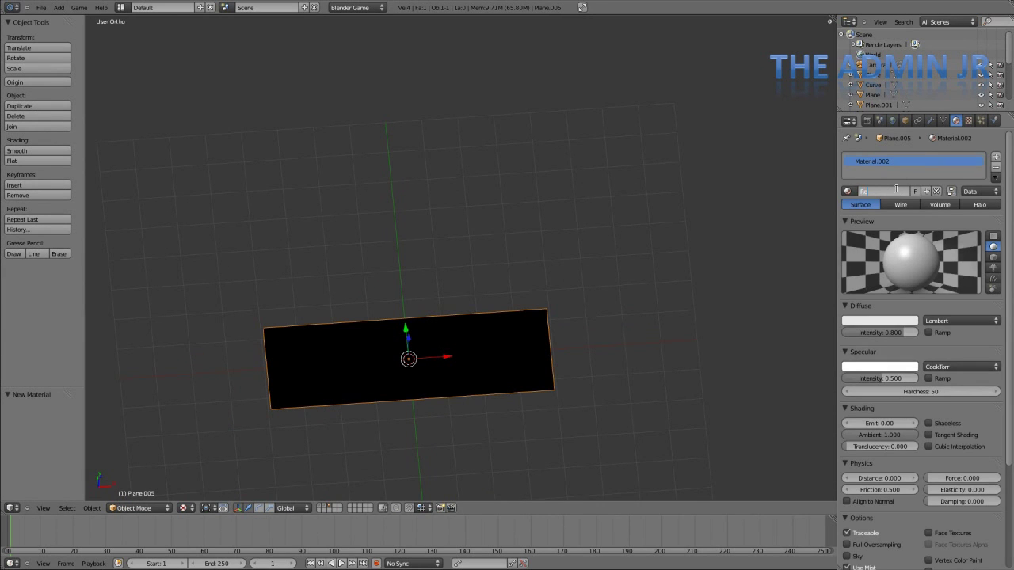
text(RoadMat)
key(Return)
- Add a texture named RoadTex to the material, of type Image or Movie, and load Roads0059_4_S.jpg from the Textures folder
click(968, 120)
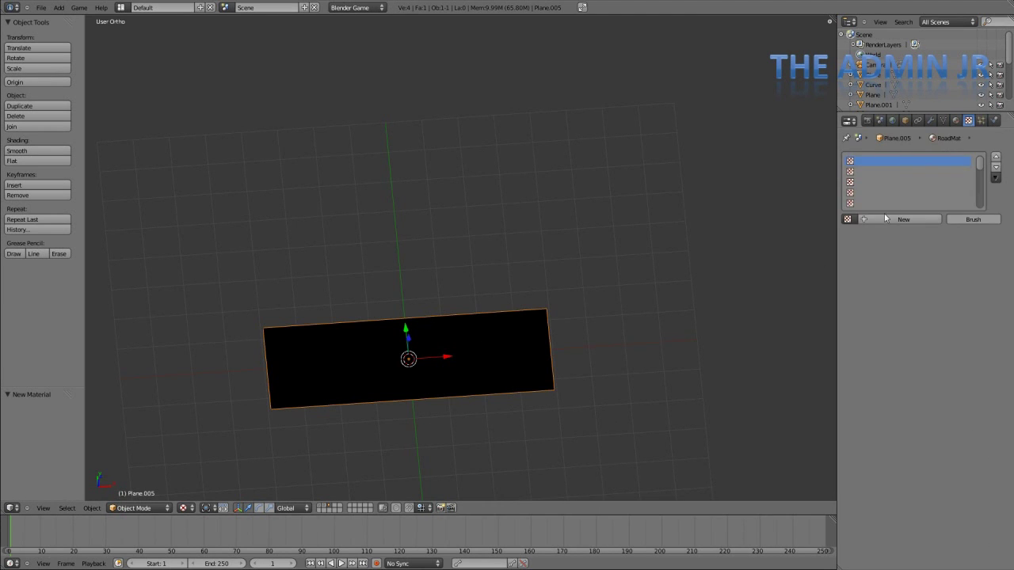
click(903, 220)
click(895, 232)
click(925, 195)
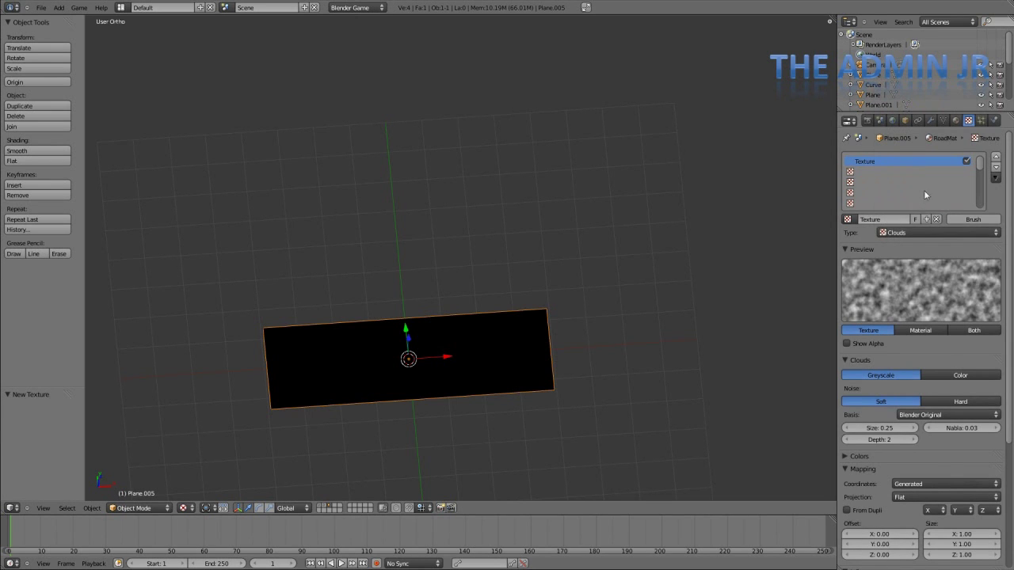
click(889, 220)
text(RoadTex)
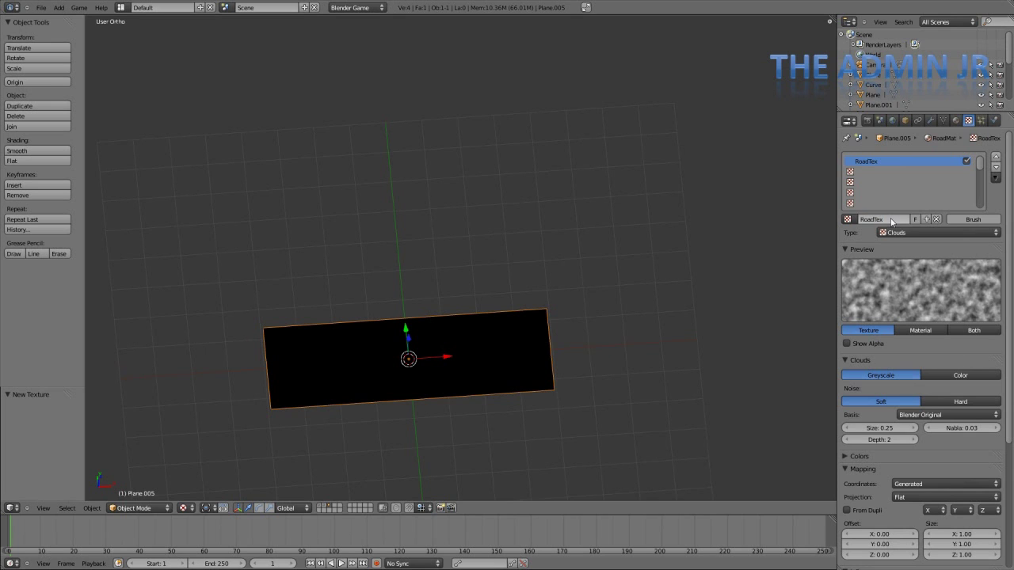
key(Return)
click(922, 233)
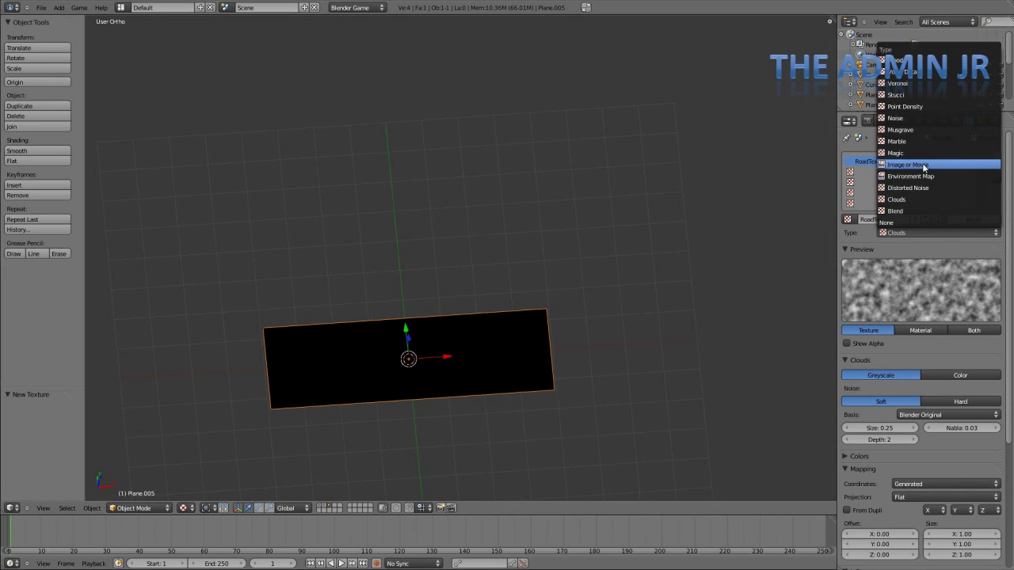
click(924, 165)
click(938, 492)
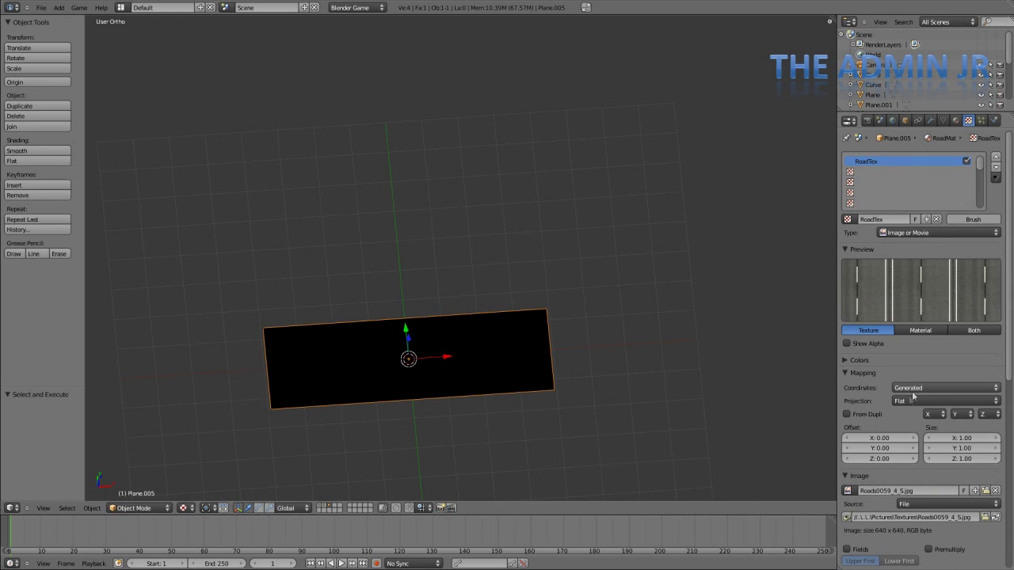
- Extrude the plane's face by about 0.11 to give the road slab some thickness
key(Tab)
middle_drag(454, 407, 435, 332)
key(e)
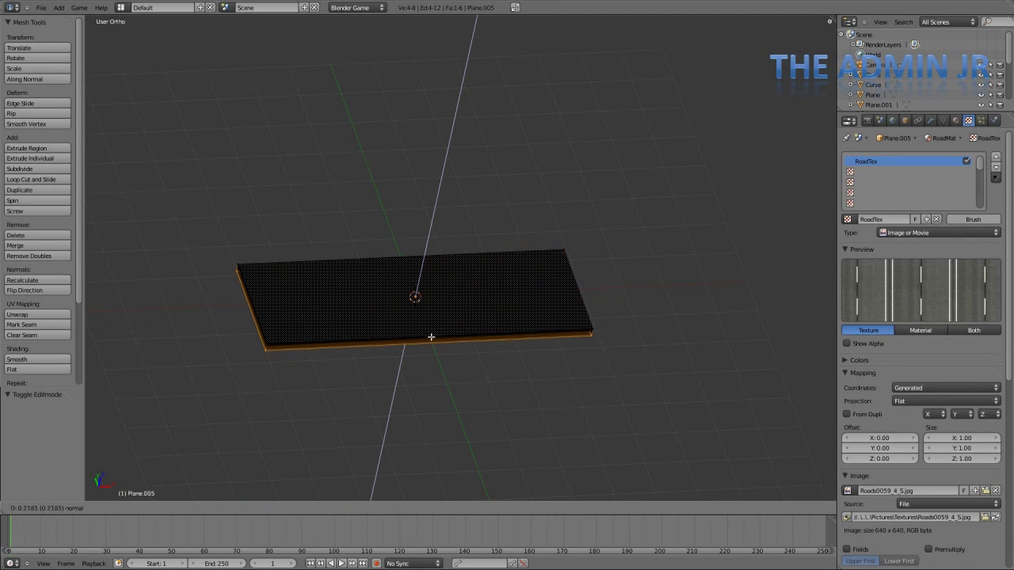
click(431, 333)
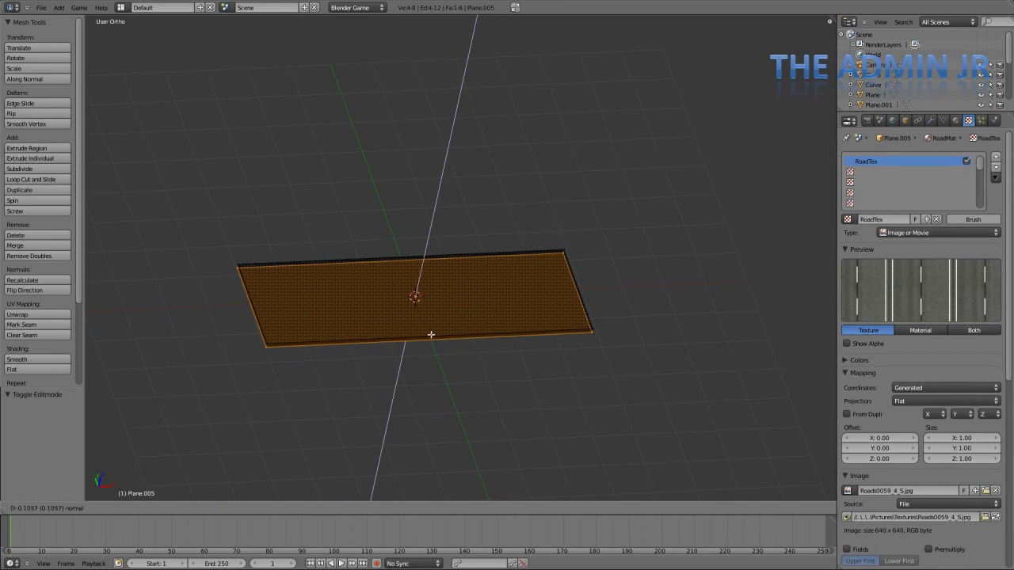
key(Tab)
middle_drag(431, 335, 480, 358)
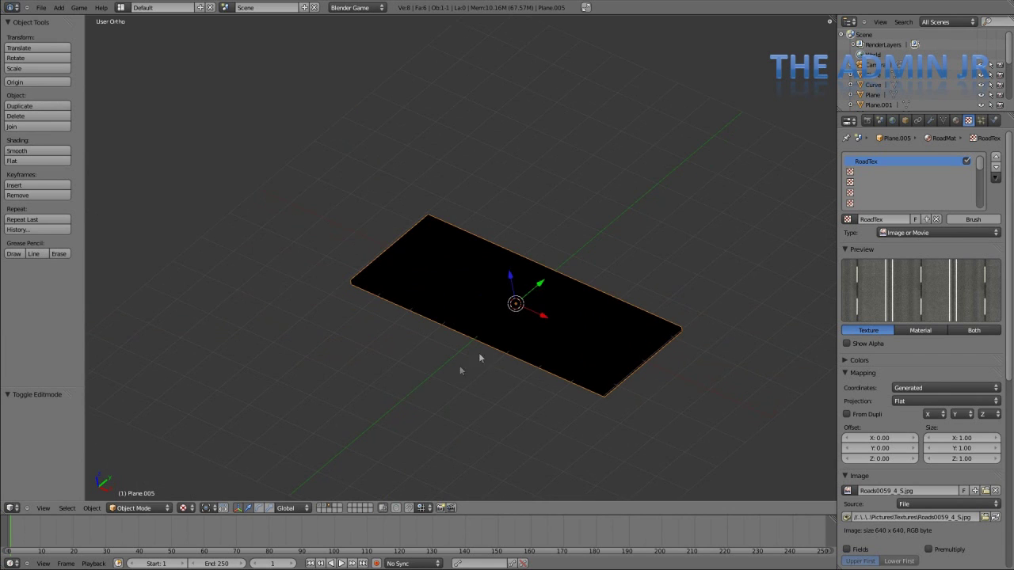
- Set the specular intensity of RoadMat to 0 and review the settings of its texture
click(956, 121)
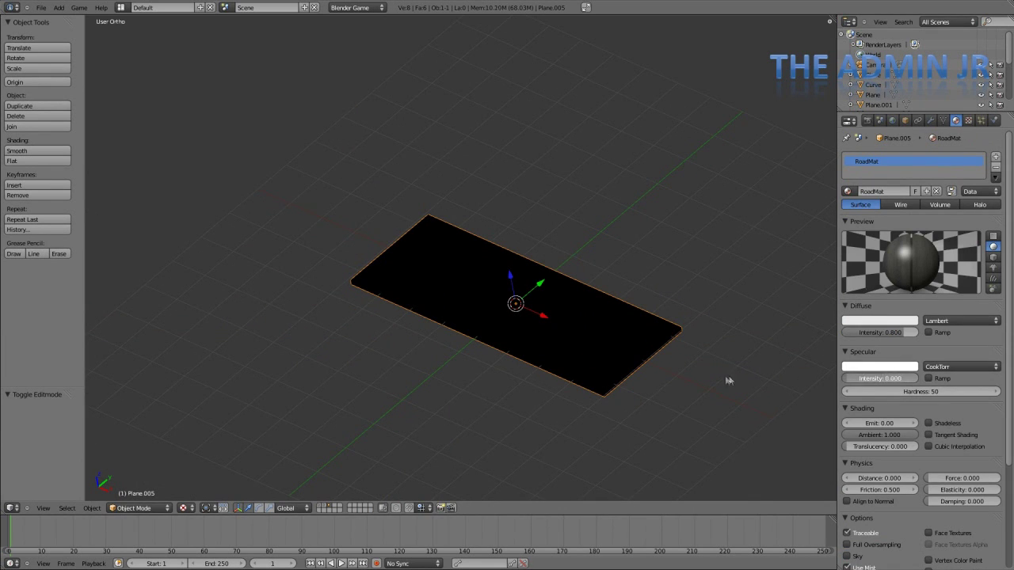
middle_drag(547, 331, 557, 335)
scroll(557, 335, down, 1)
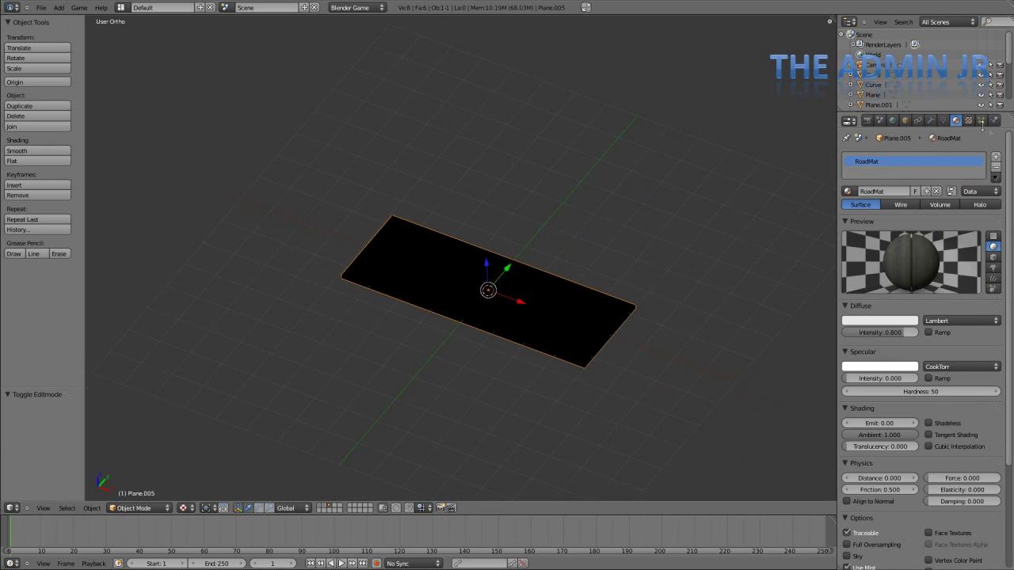
click(968, 121)
scroll(905, 314, down, 6)
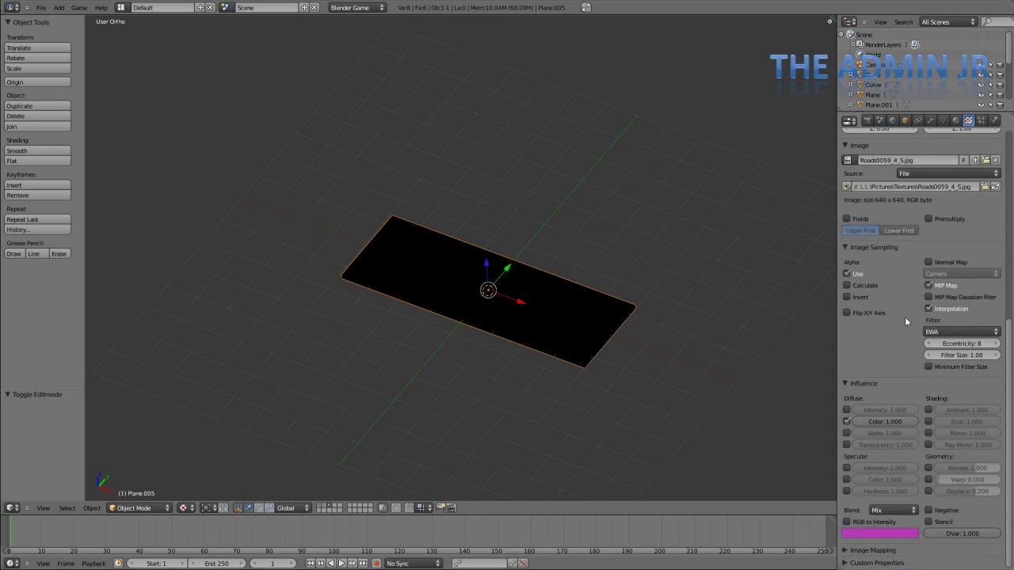
scroll(905, 317, up, 8)
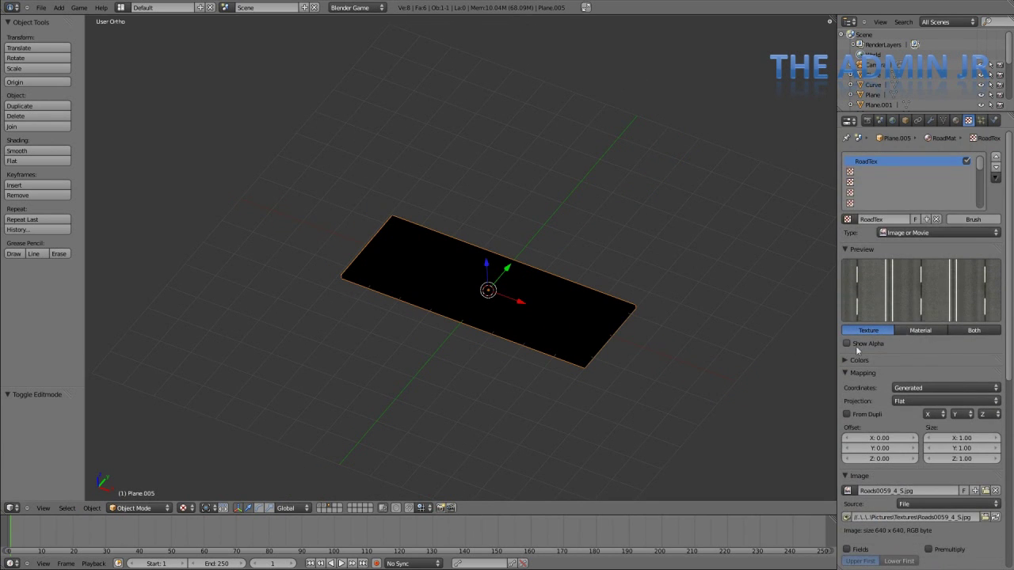
- Add a point lamp at the 3D cursor and raise it about 1.6 along Z above the road
middle_drag(761, 354, 625, 317)
key(shift+a)
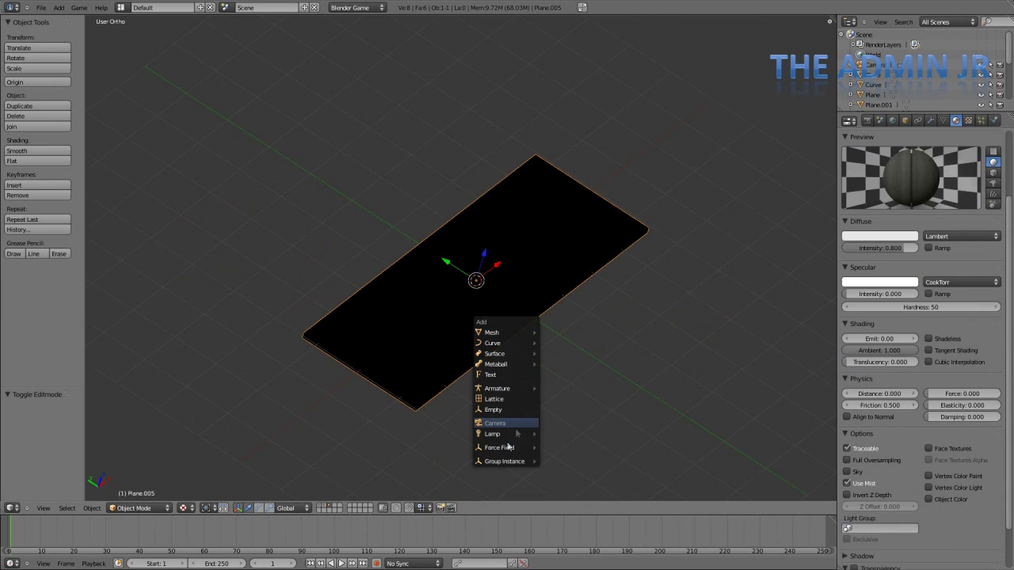
mouse_move(508, 436)
click(559, 434)
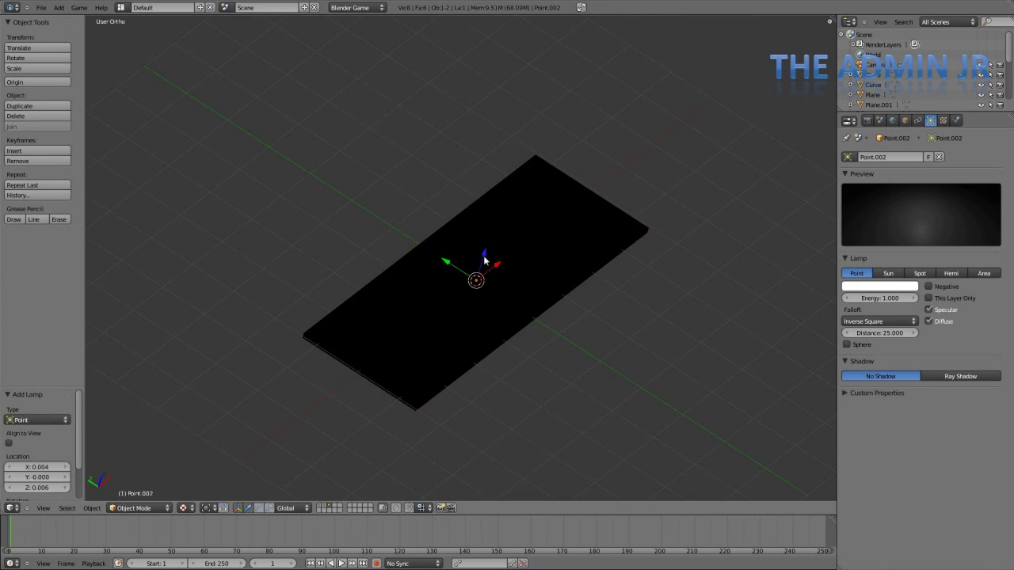
drag(484, 260, 504, 198)
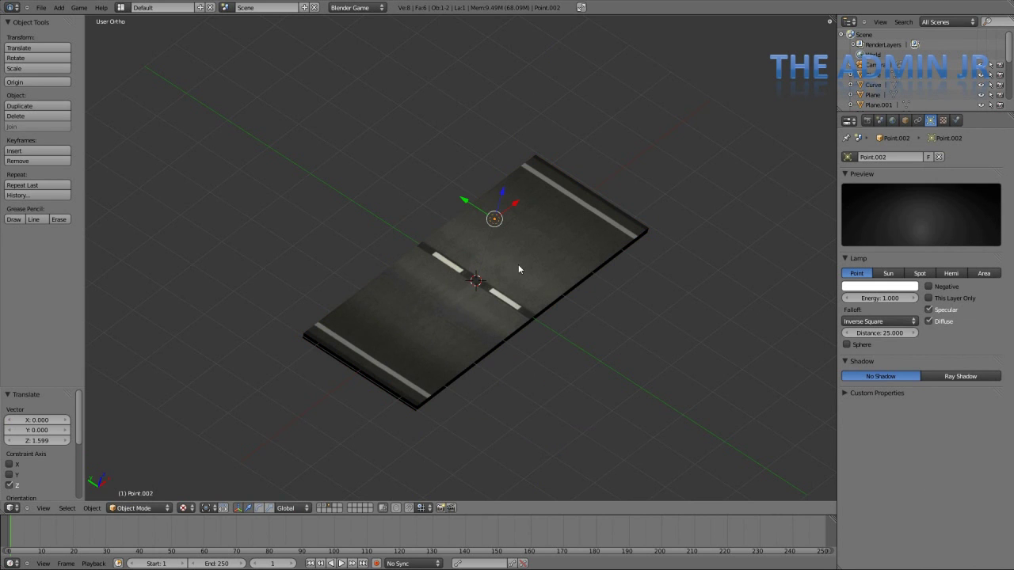
- Run the game briefly to check how the lit road looks, and return to the scene
key(p)
key(Escape)
middle_drag(511, 367, 482, 362)
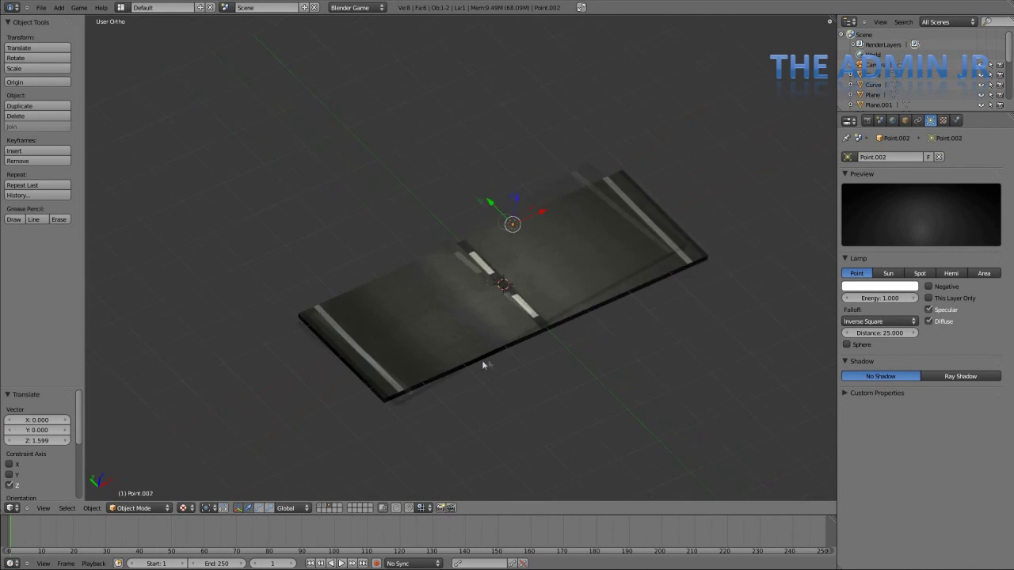
- Add an Array modifier to the road slab with a relative offset of 0 in X and 1 in Y
right_click(441, 320)
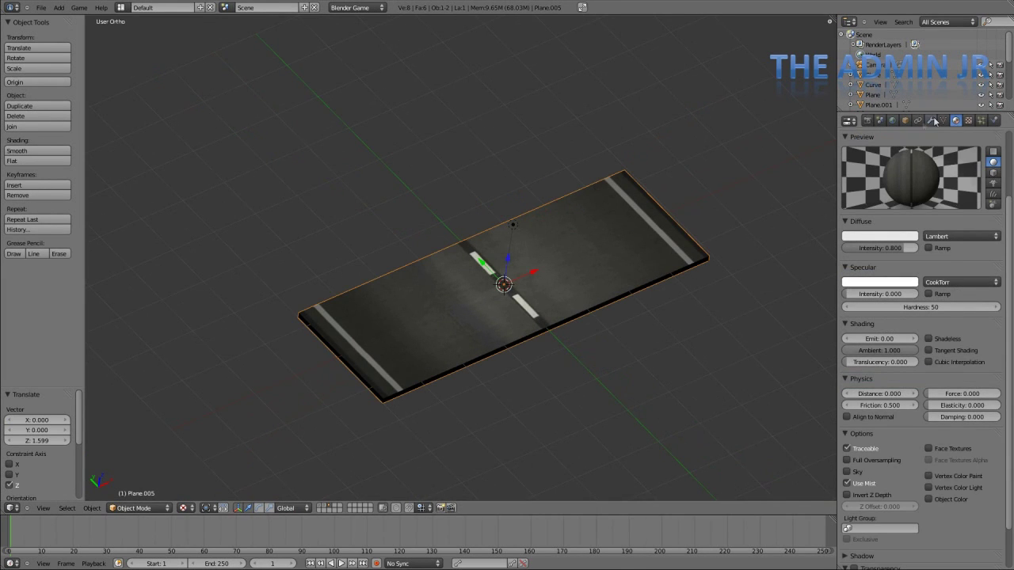
scroll(540, 205, down, 4)
middle_drag(540, 205, 669, 198)
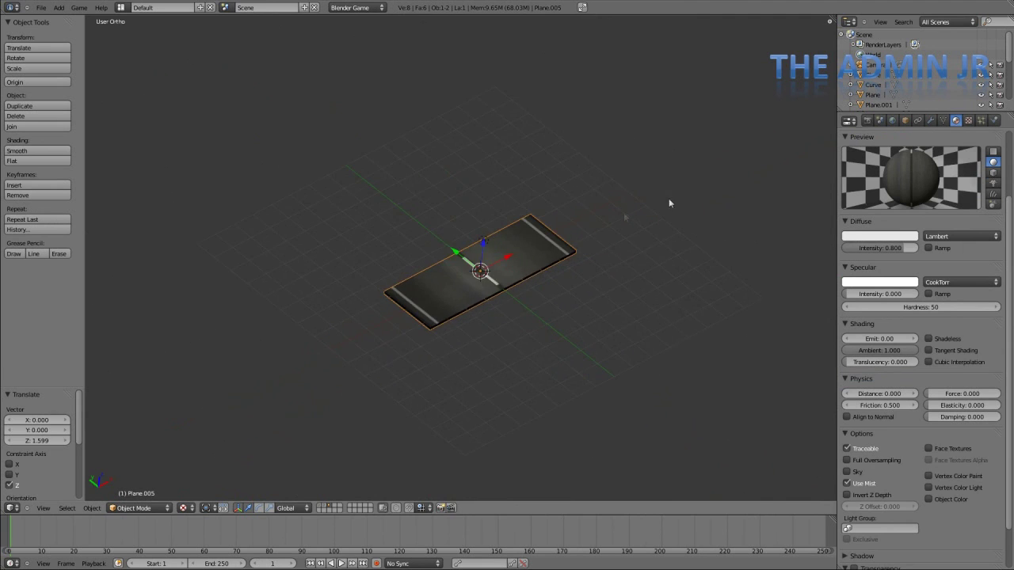
scroll(668, 198, up, 1)
click(931, 121)
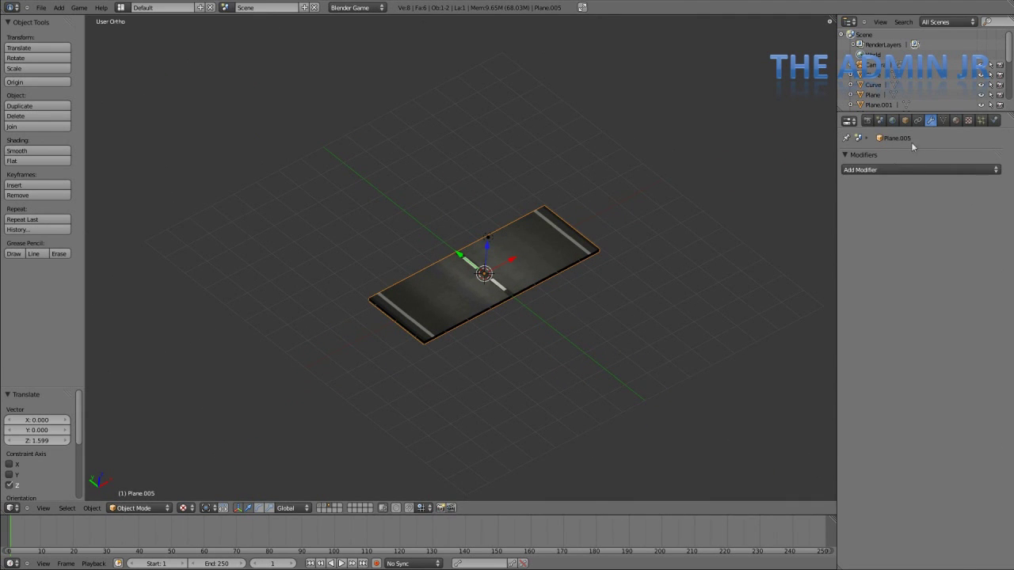
click(883, 171)
click(788, 192)
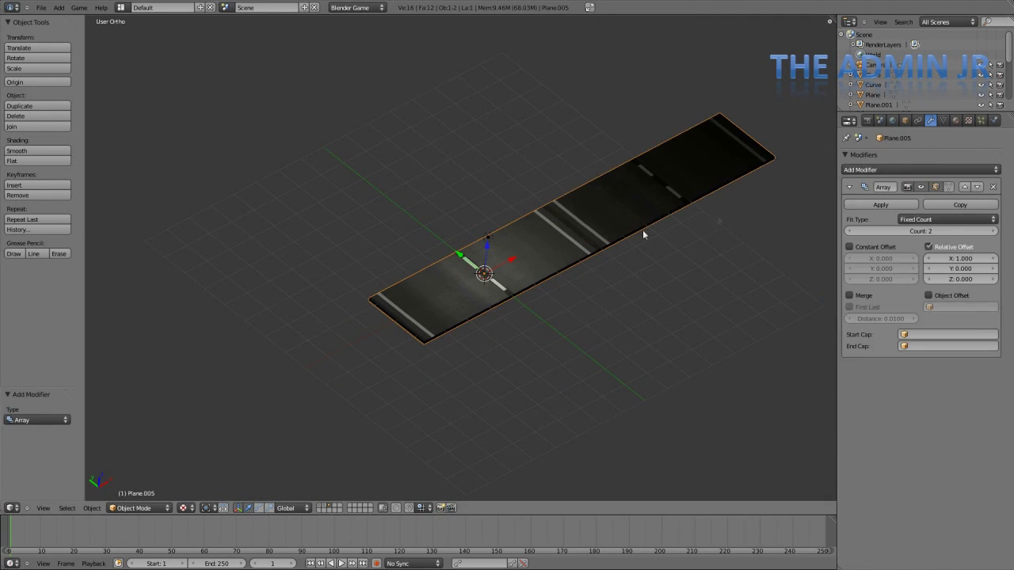
text(0)
key(Return)
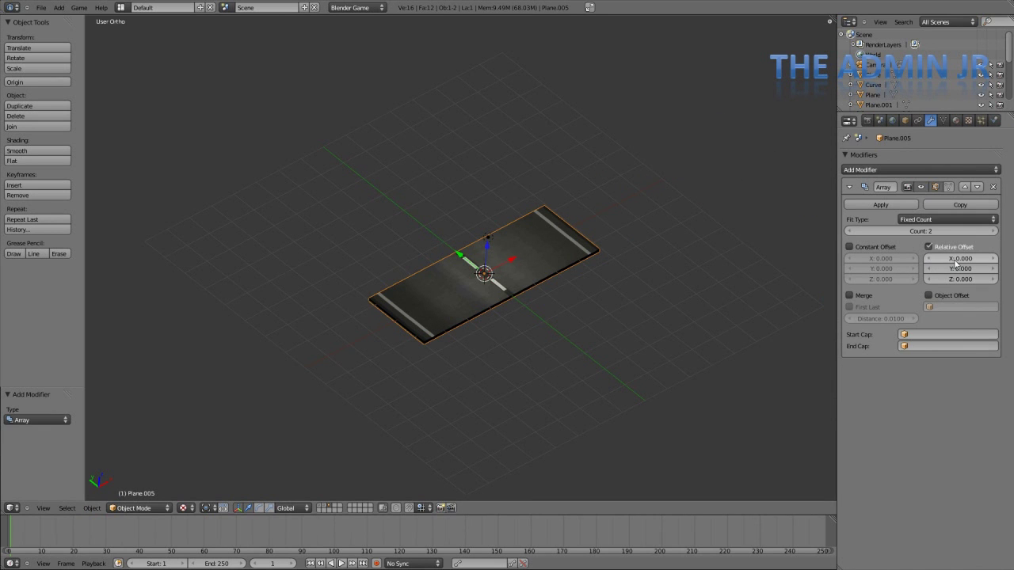
text(1)
key(Return)
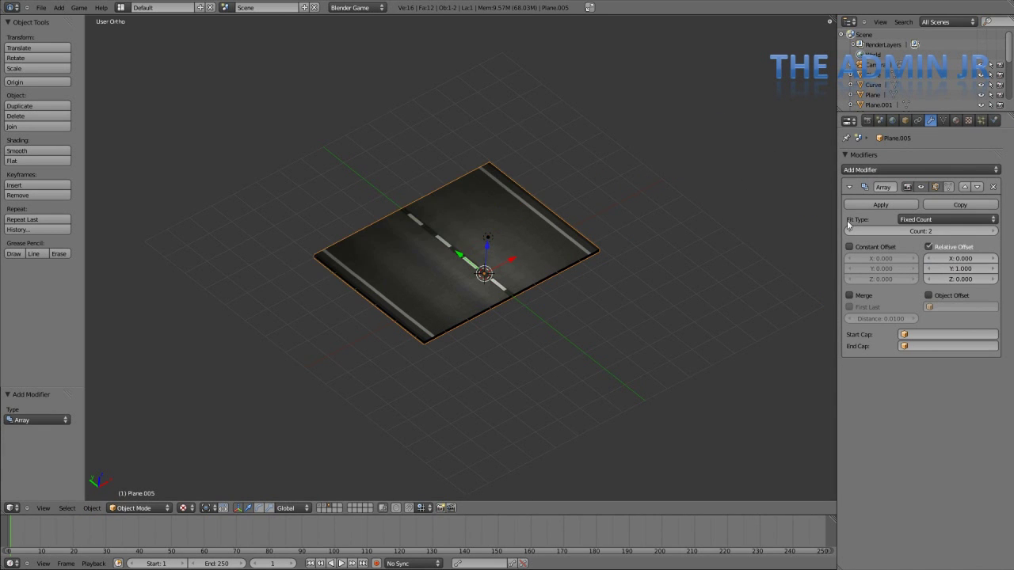
- Examine the seam and the centre-line dashes where the two arrayed road segments meet
middle_drag(539, 285, 538, 328)
scroll(499, 321, up, 9)
key(Tab)
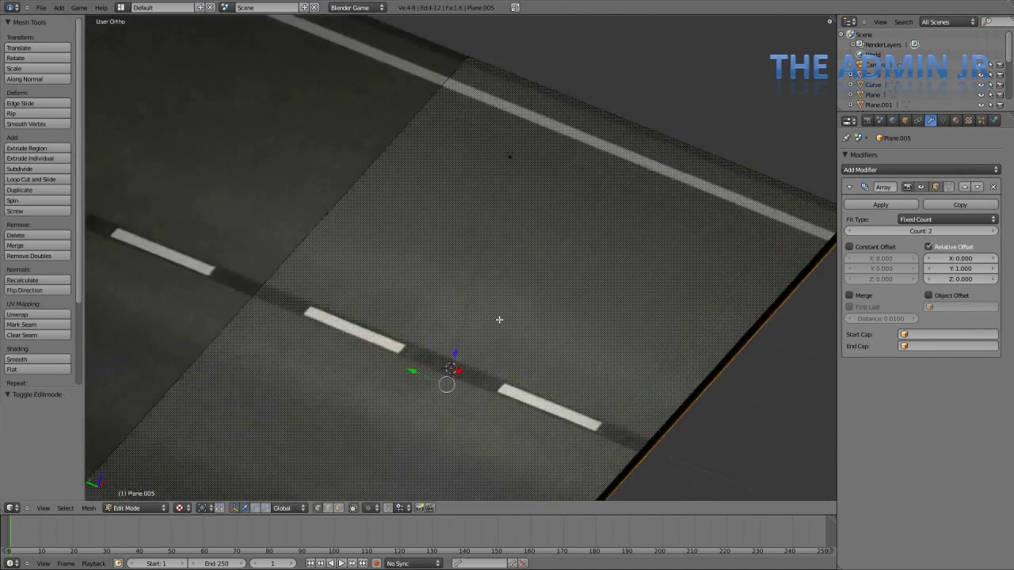
scroll(499, 320, down, 4)
key(Tab)
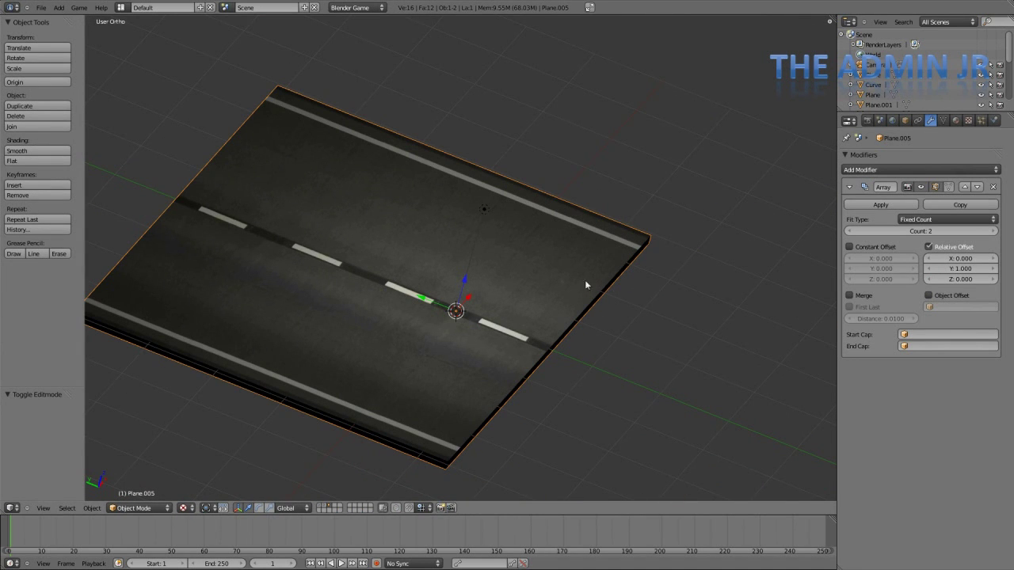
click(955, 119)
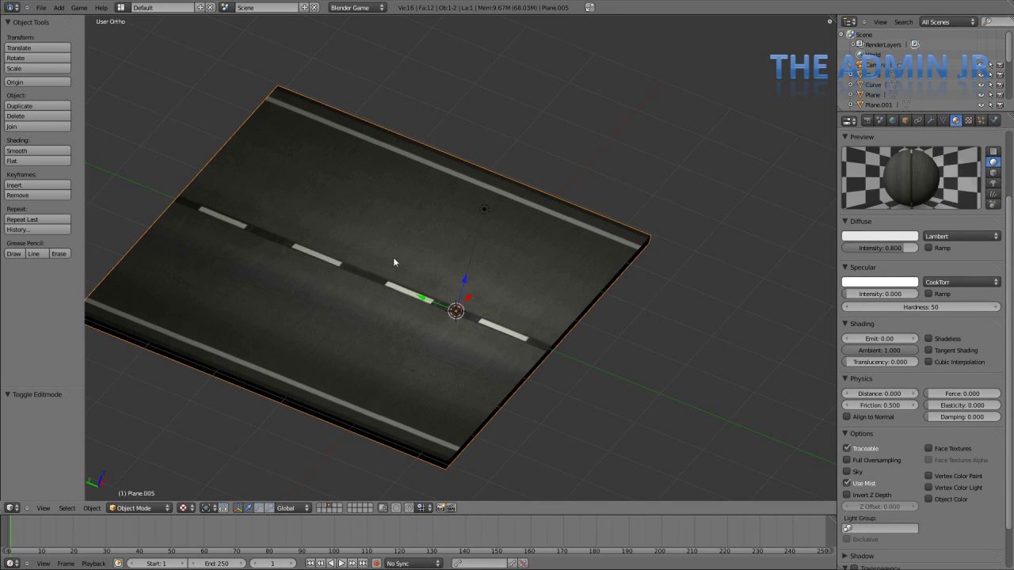
middle_drag(394, 263, 723, 349)
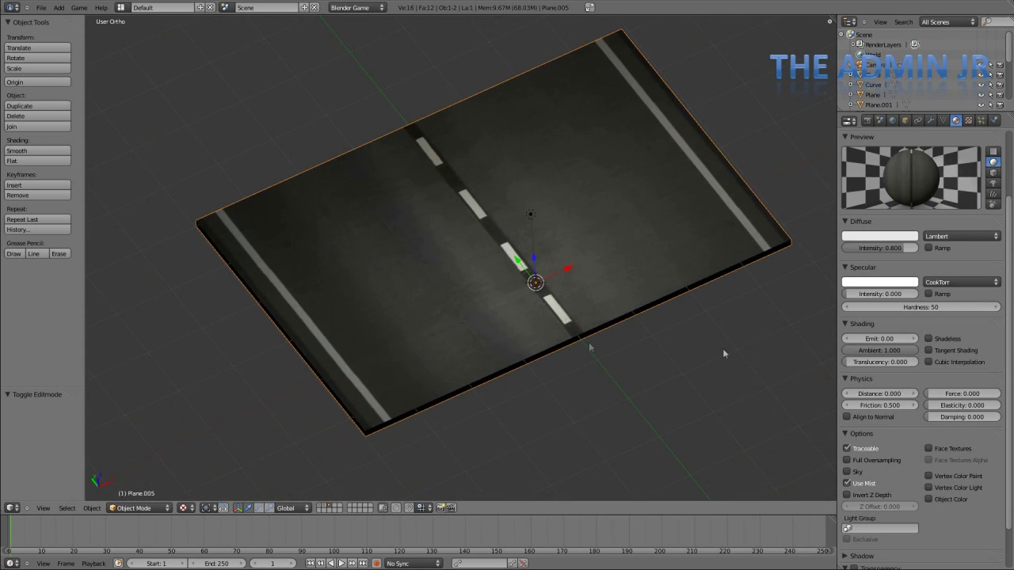
- Set the Y size of the RoadTex mapping to 0.5
click(969, 121)
scroll(925, 355, down, 1)
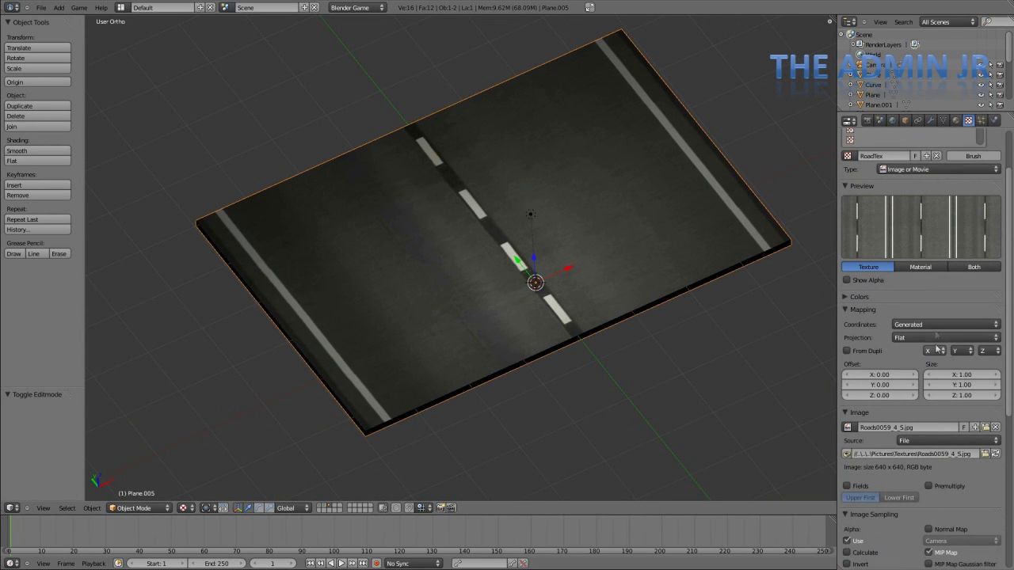
click(962, 382)
text(0.5)
key(Return)
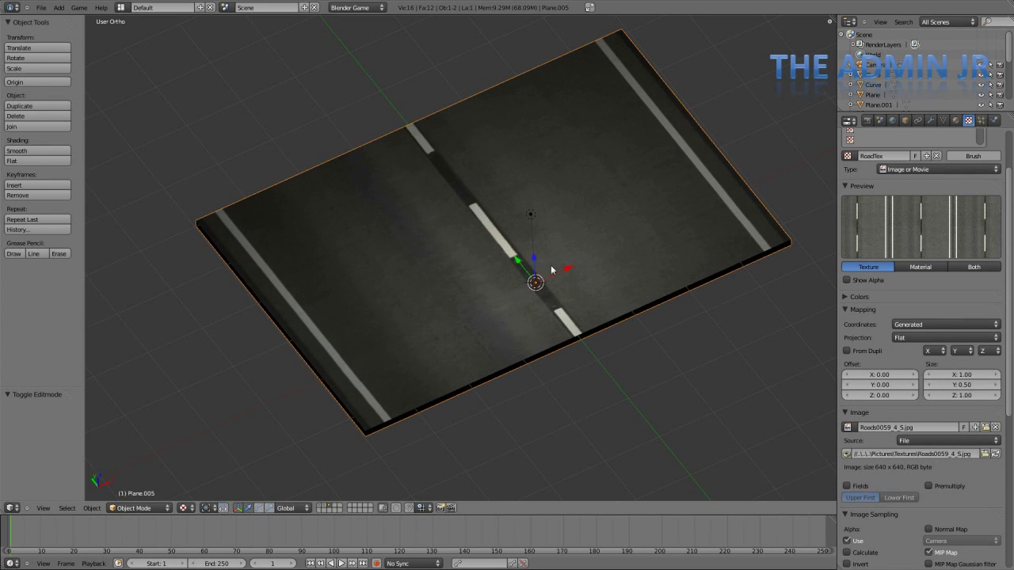
- Try a Y offset of 0.5 for the RoadTex mapping and settle on 0.75 to centre the dash in each segment
middle_drag(553, 270, 523, 244)
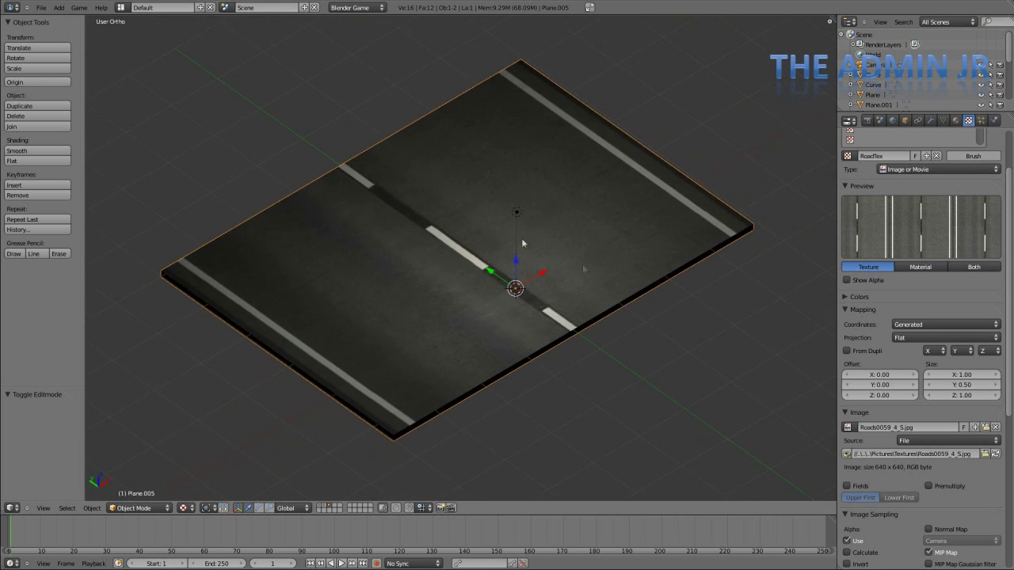
scroll(346, 178, down, 1)
click(881, 384)
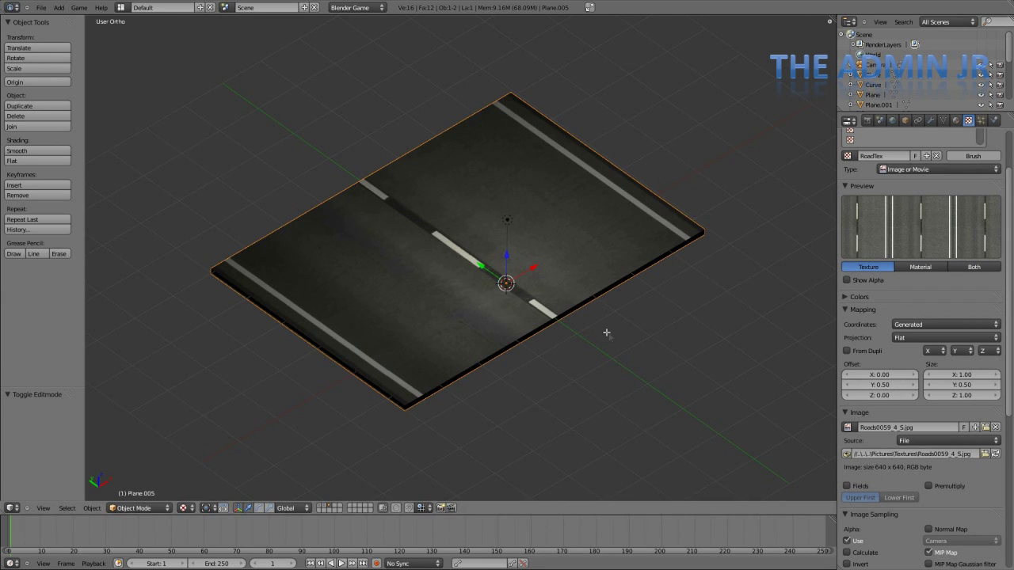
key(Tab)
key(Tab)
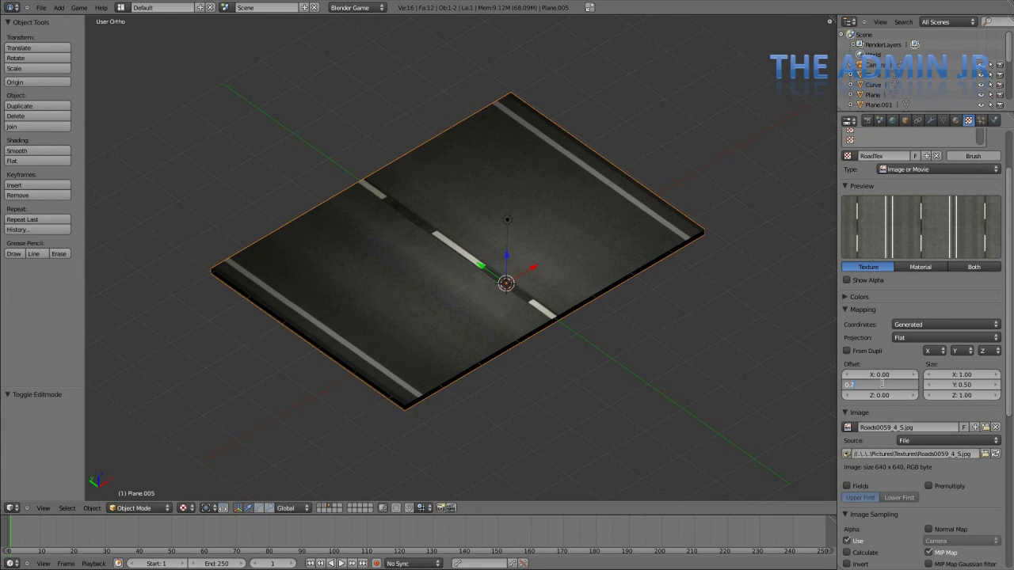
key(Tab)
key(Tab)
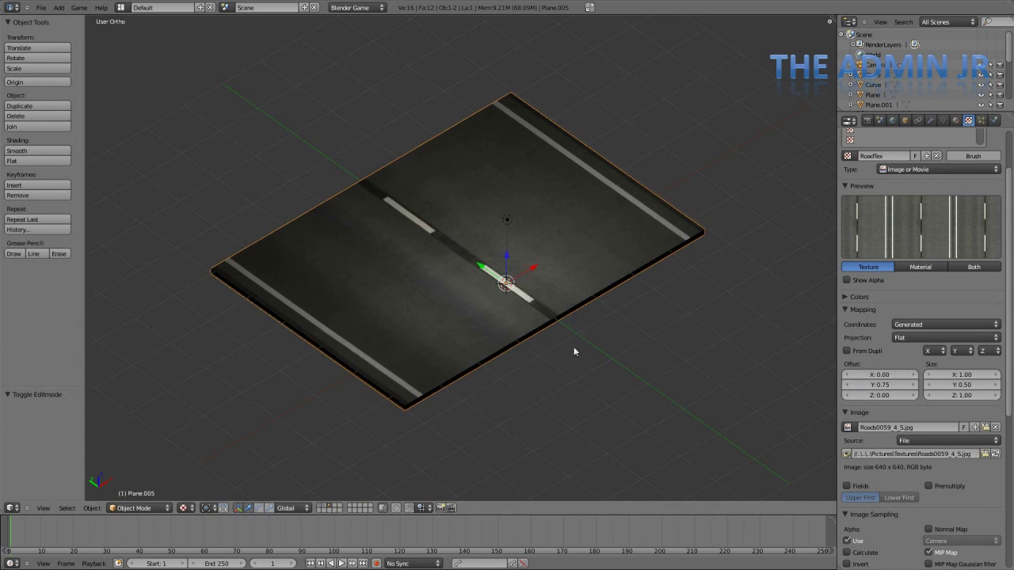
- Inspect the adjusted lane markings, keep the road selected, and view it from directly above
middle_drag(574, 346, 403, 367)
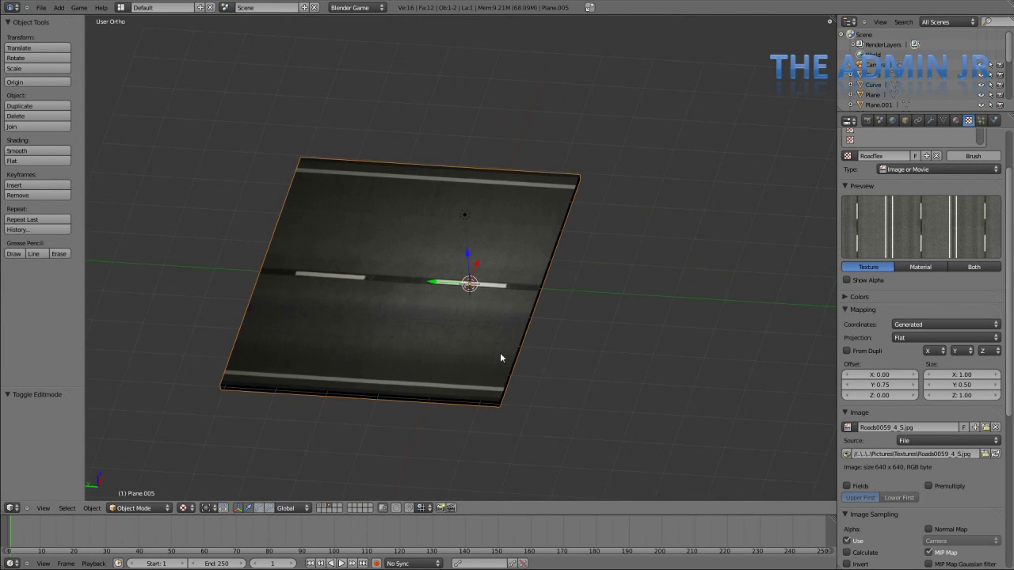
key(a)
middle_drag(482, 314, 561, 306)
right_click(561, 306)
key(KP_7)
scroll(561, 306, down, 3)
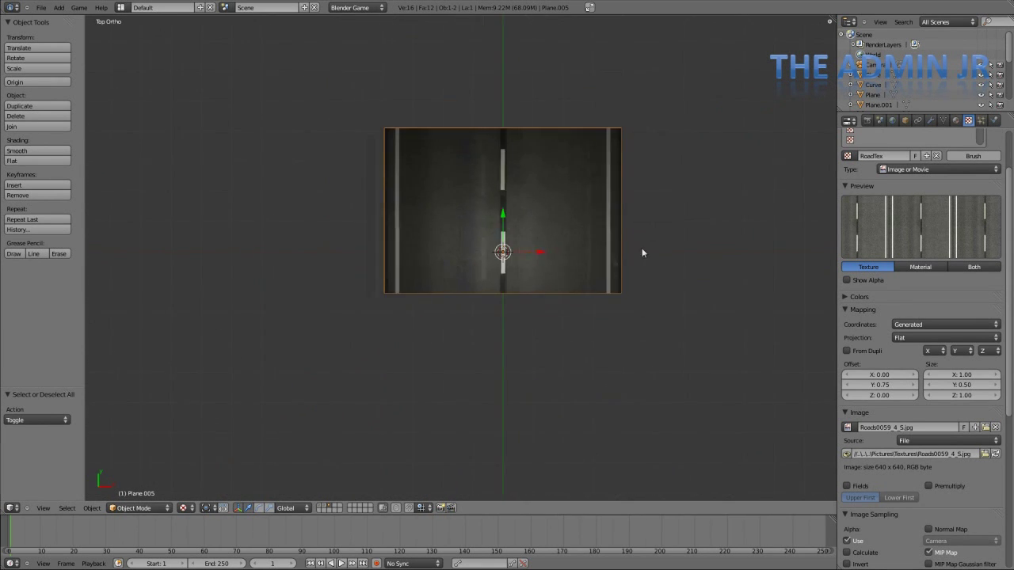
- Set the road's Array modifier count to 6, deselect the road and save over the current file
shift+middle_drag(642, 253, 540, 320)
click(956, 120)
click(931, 120)
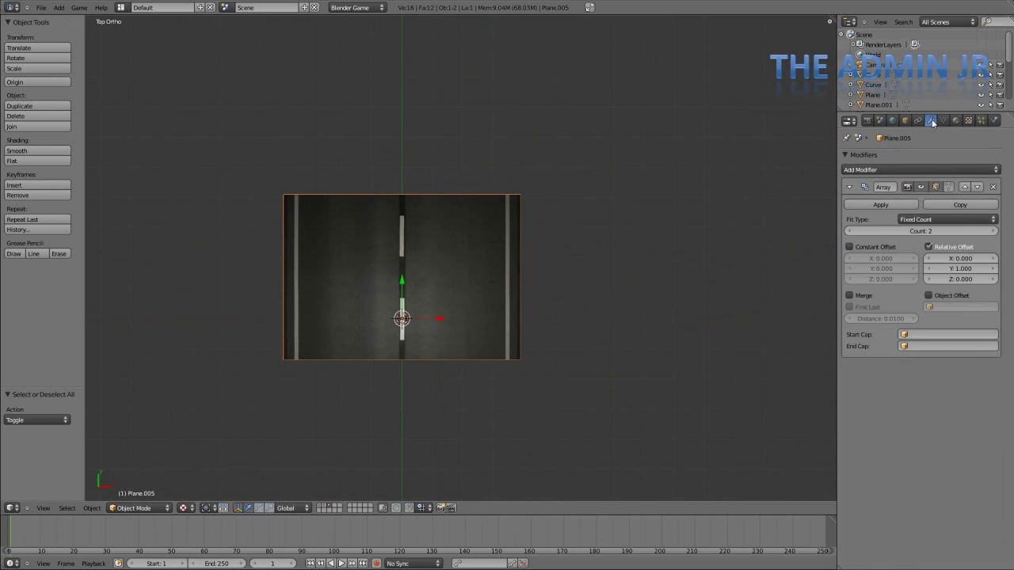
drag(901, 229, 863, 224)
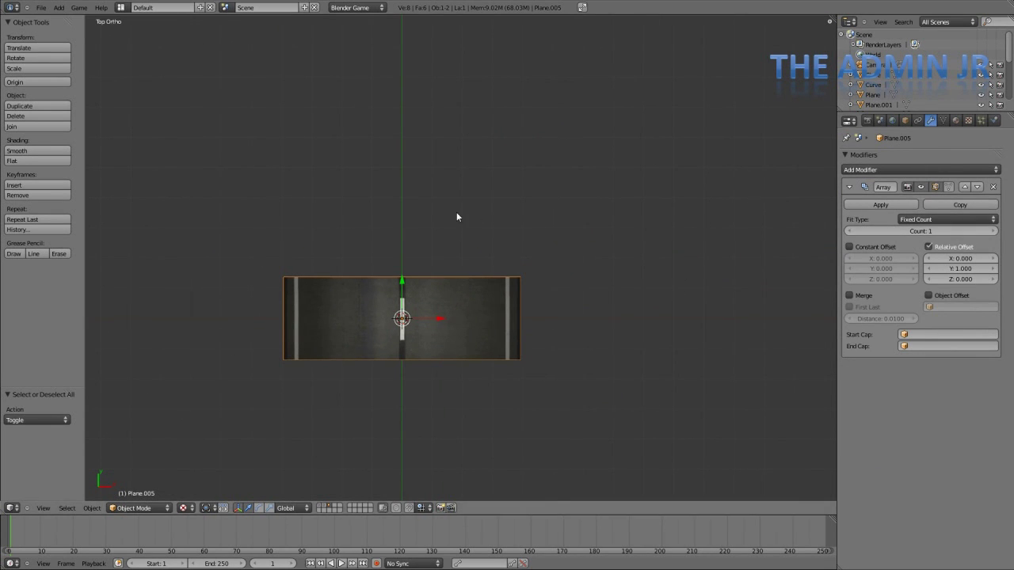
drag(902, 229, 923, 230)
scroll(563, 226, down, 4)
key(a)
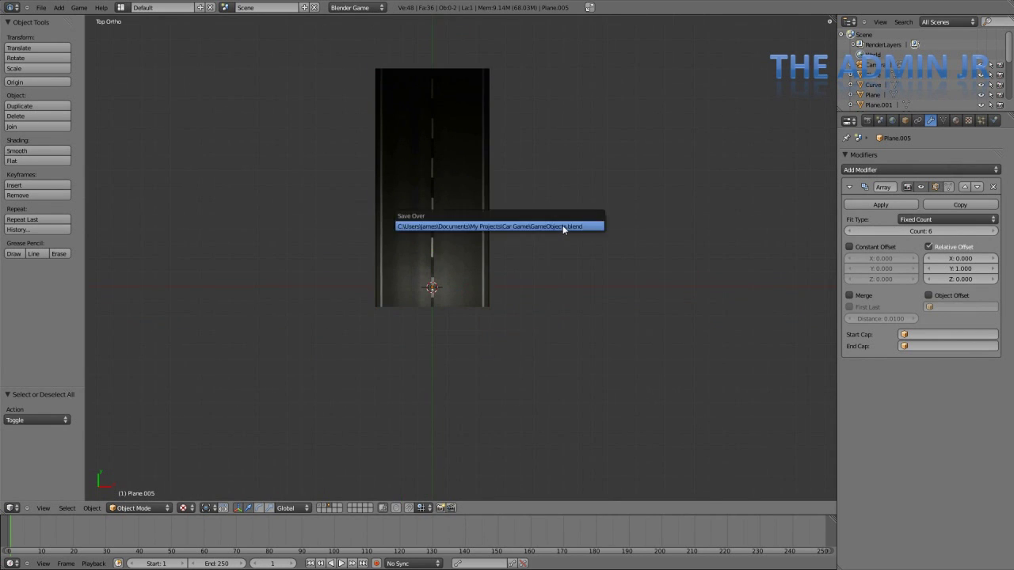
- Add a Bezier curve at the road's start and rotate it to run lengthwise along the road
key(Tab)
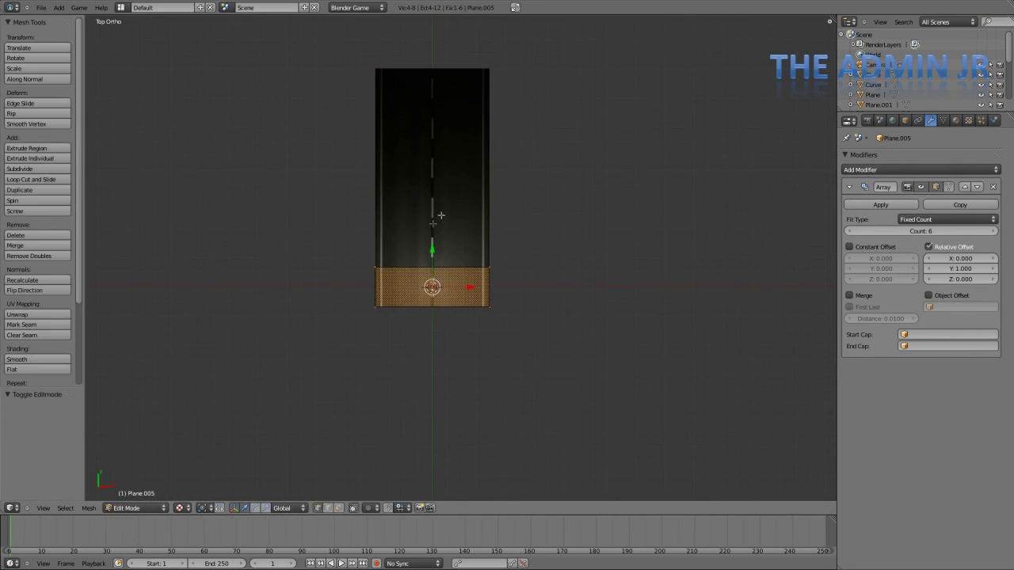
key(Tab)
shift+middle_drag(479, 236, 465, 314)
key(shift+a)
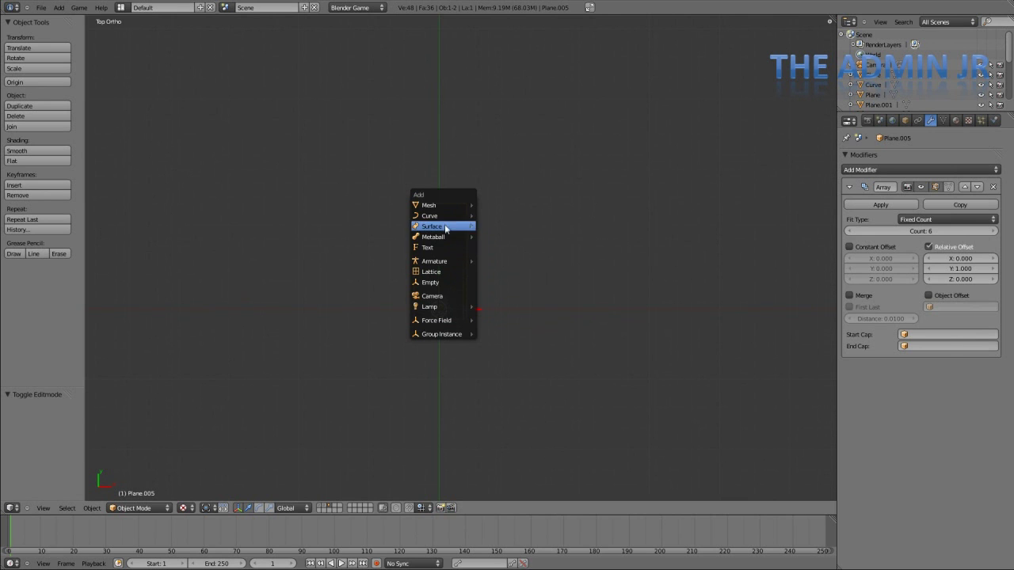
mouse_move(453, 215)
click(489, 217)
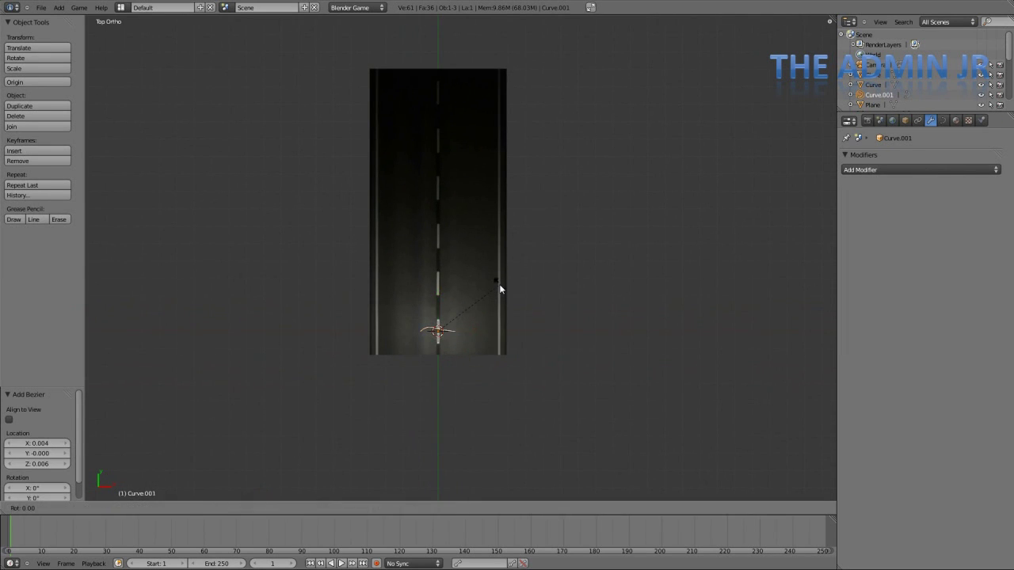
- Straighten the curve by rotating its near end point about 45°, and scale the whole curve by about 9.7
key(Tab)
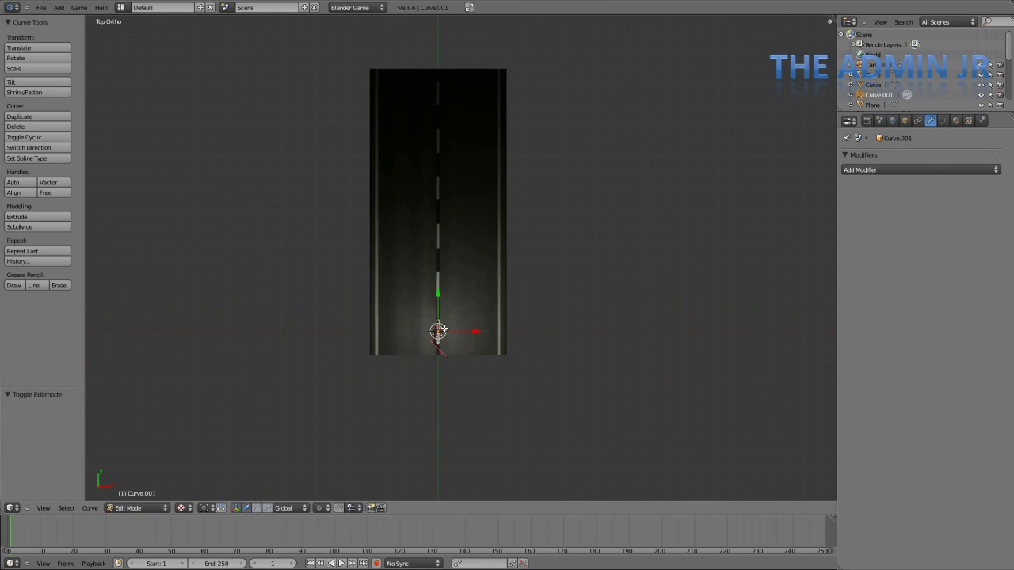
scroll(444, 332, up, 4)
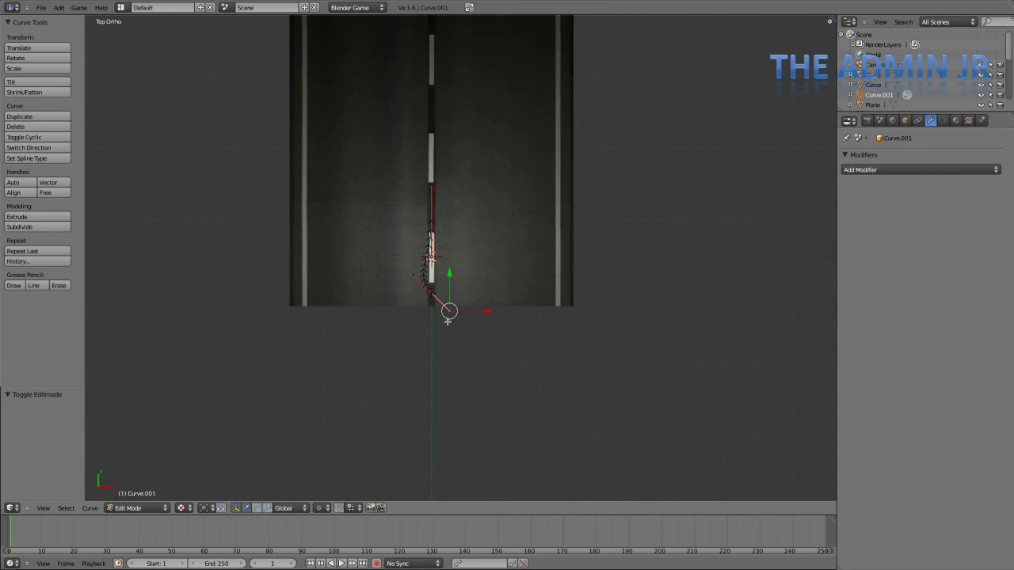
key(r)
click(418, 339)
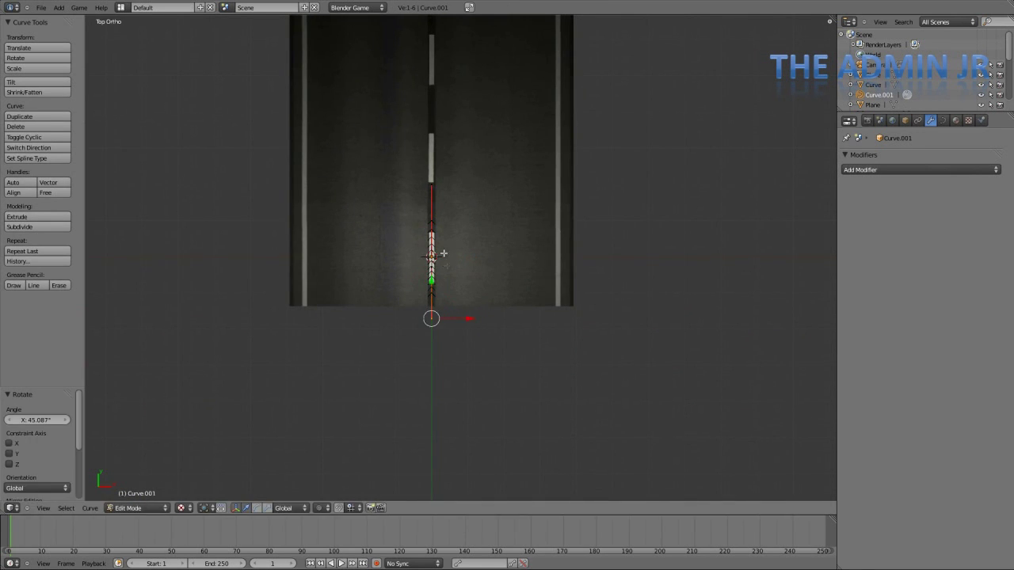
key(Tab)
key(s)
click(608, 263)
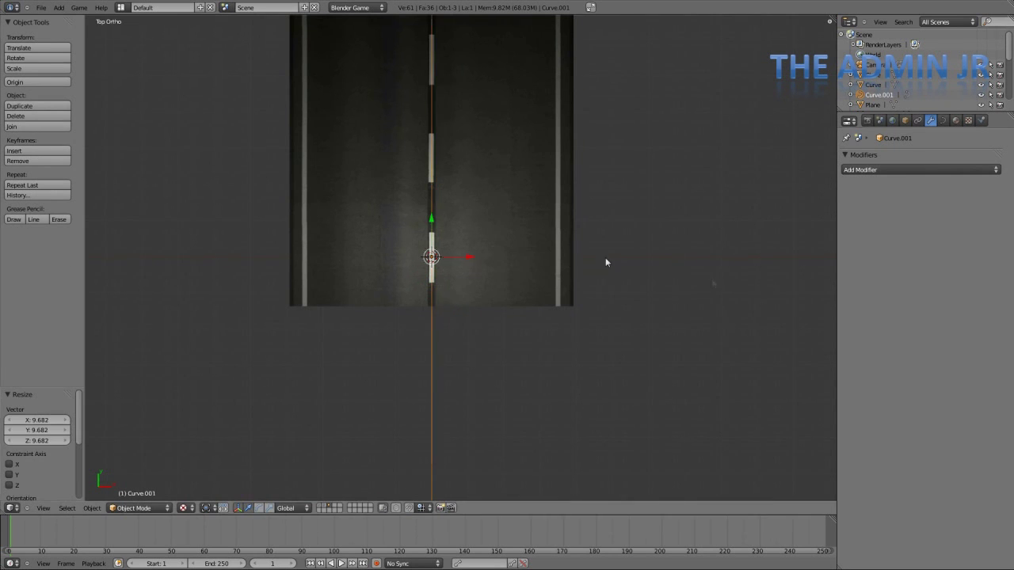
- Move the curve forward along the Y axis so that it begins near the road's starting edge
scroll(518, 339, down, 6)
scroll(453, 291, up, 2)
key(g)
key(y)
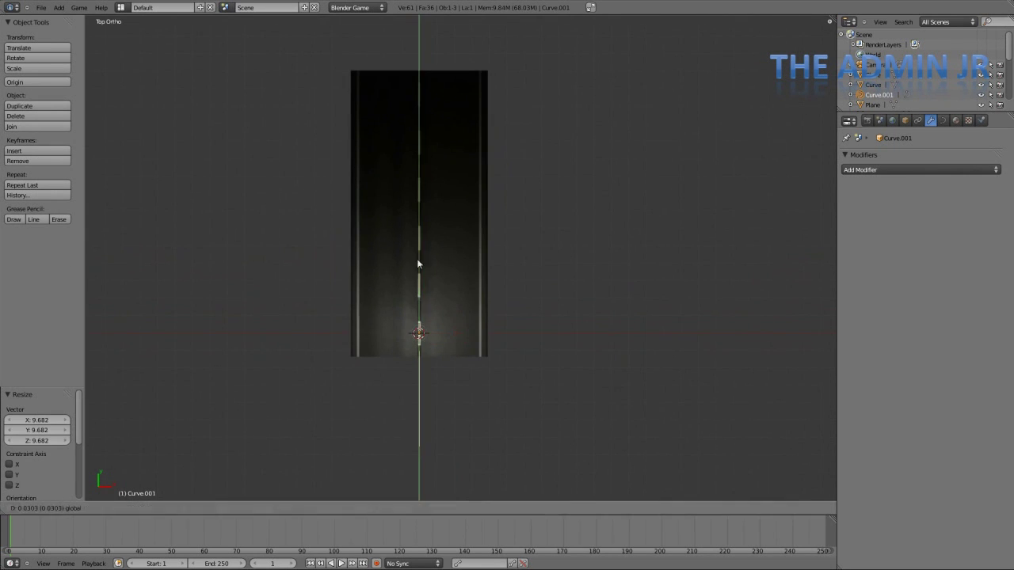
click(400, 159)
drag(420, 175, 419, 162)
- Extend the curve's far end with a new point ahead and to the right, and move its near handle to shape a bend
scroll(475, 170, down, 2)
shift+middle_drag(438, 132, 425, 211)
key(Tab)
scroll(425, 210, down, 4)
right_click(439, 214)
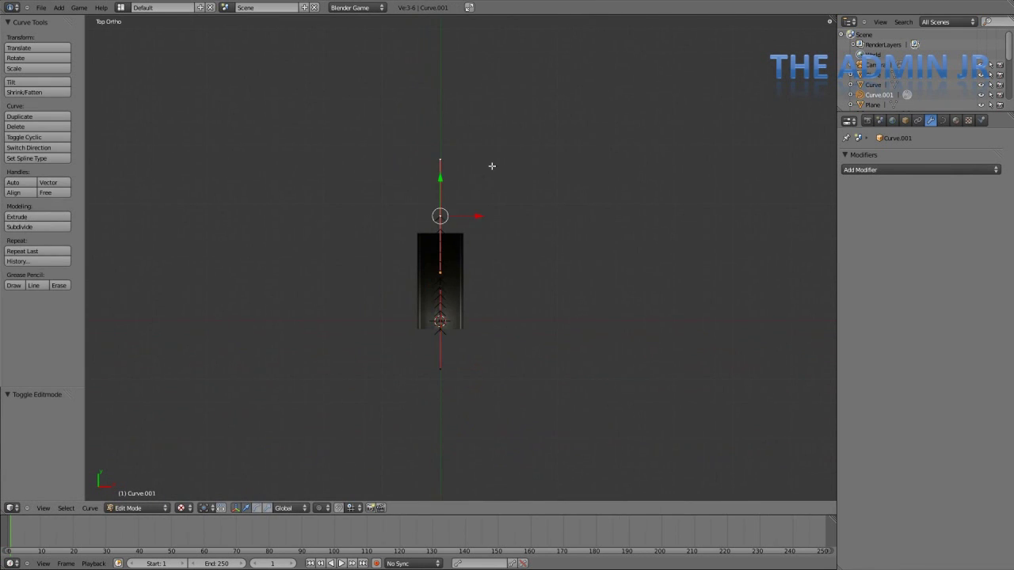
ctrl+click(500, 156)
right_click(503, 212)
key(g)
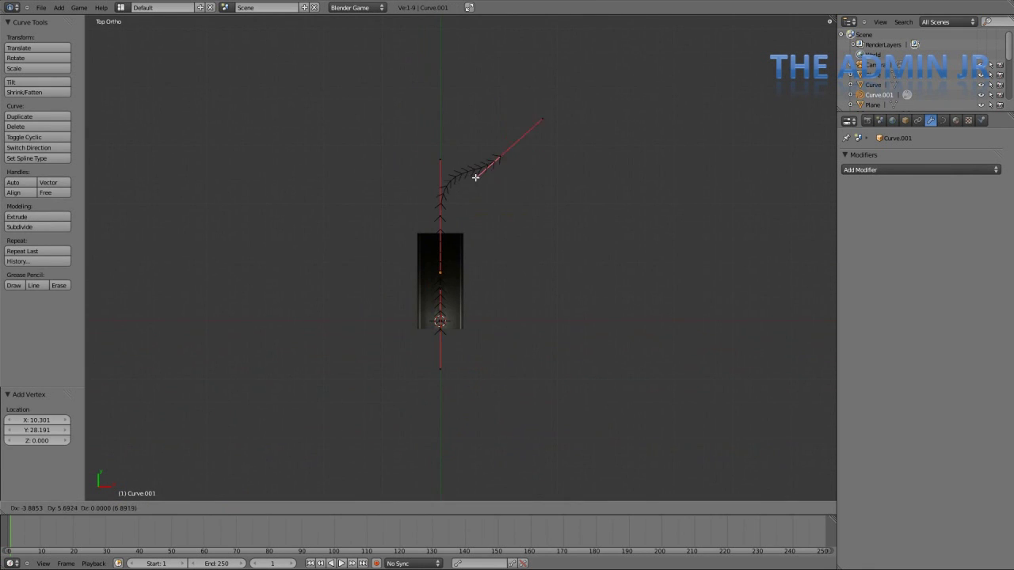
click(466, 161)
- Move the bend's end point farther forward and extend the curve with one more point, making a long stretch to the right
key(g)
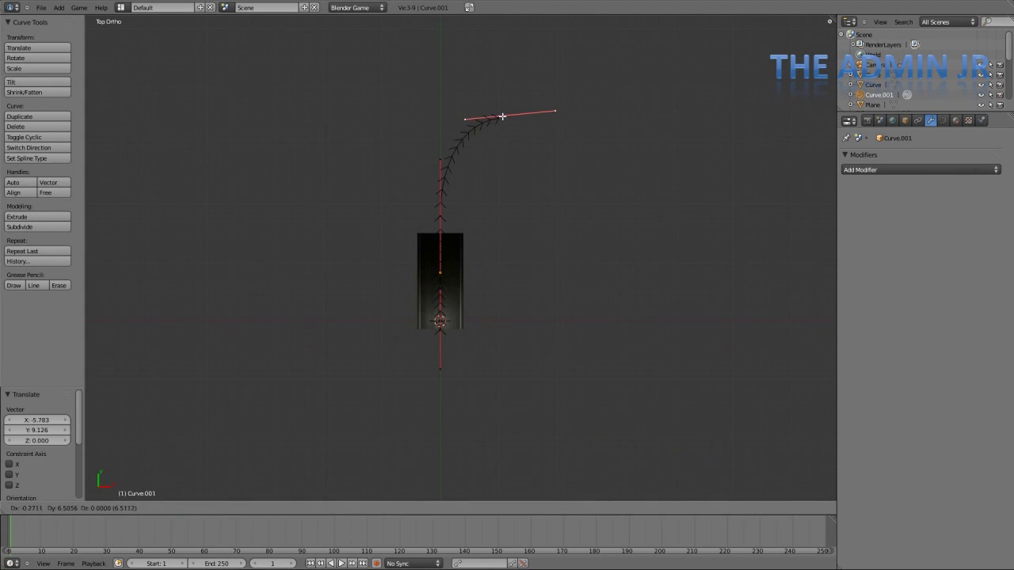
click(500, 116)
ctrl+click(661, 100)
key(Tab)
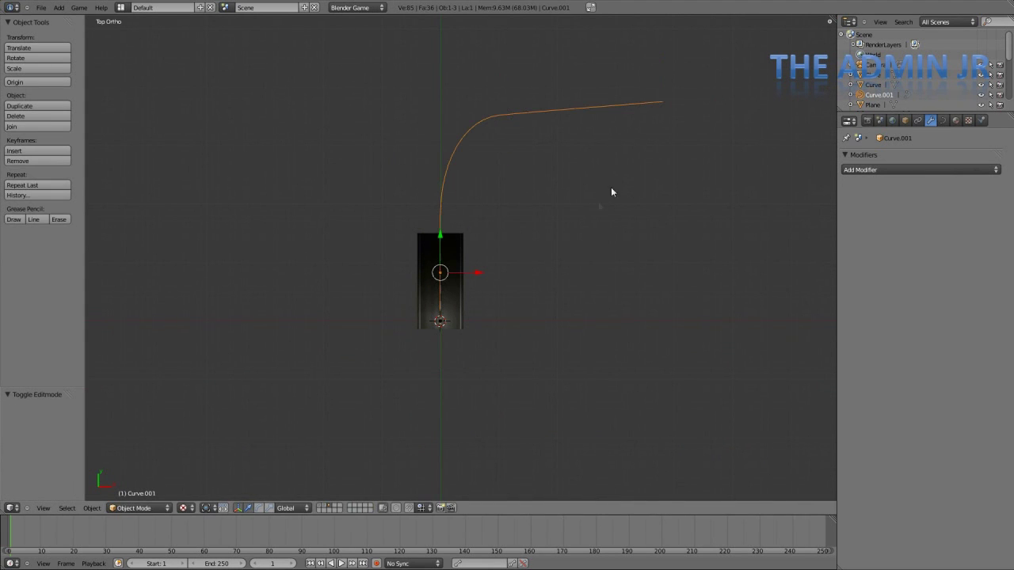
- Add a Curve modifier to the road and set Curve.001 as its deforming object
right_click(466, 309)
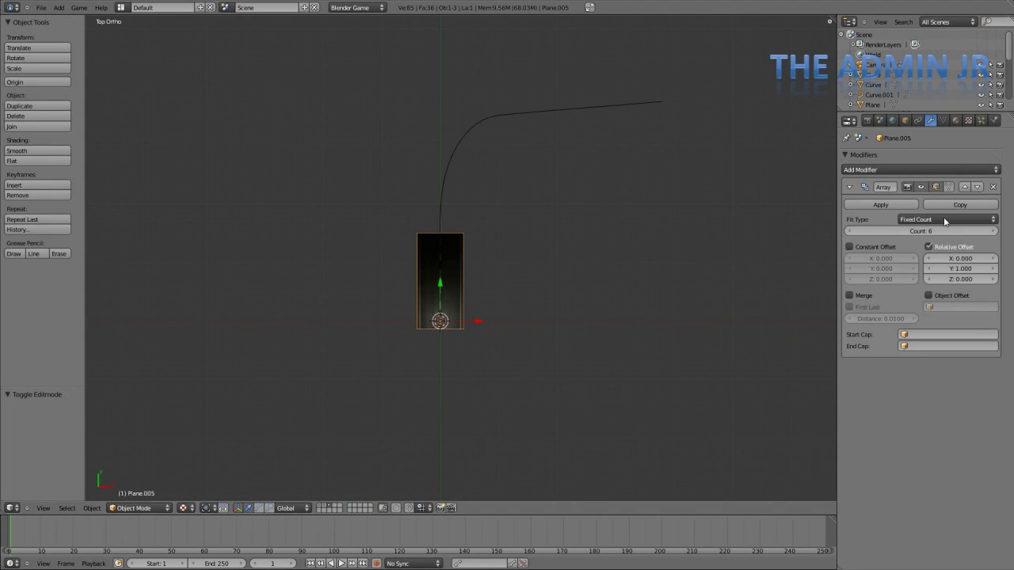
click(887, 170)
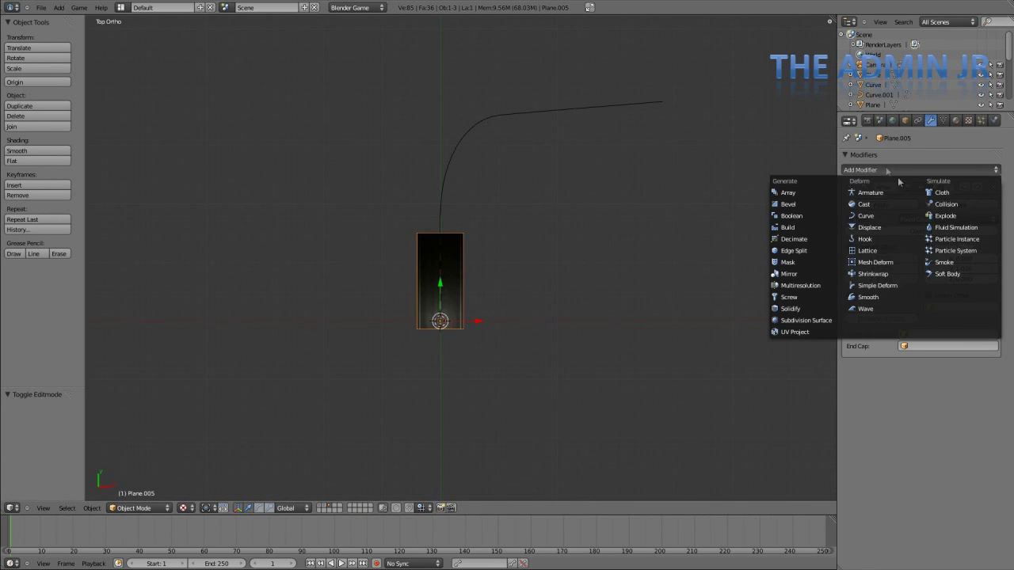
click(876, 216)
click(867, 414)
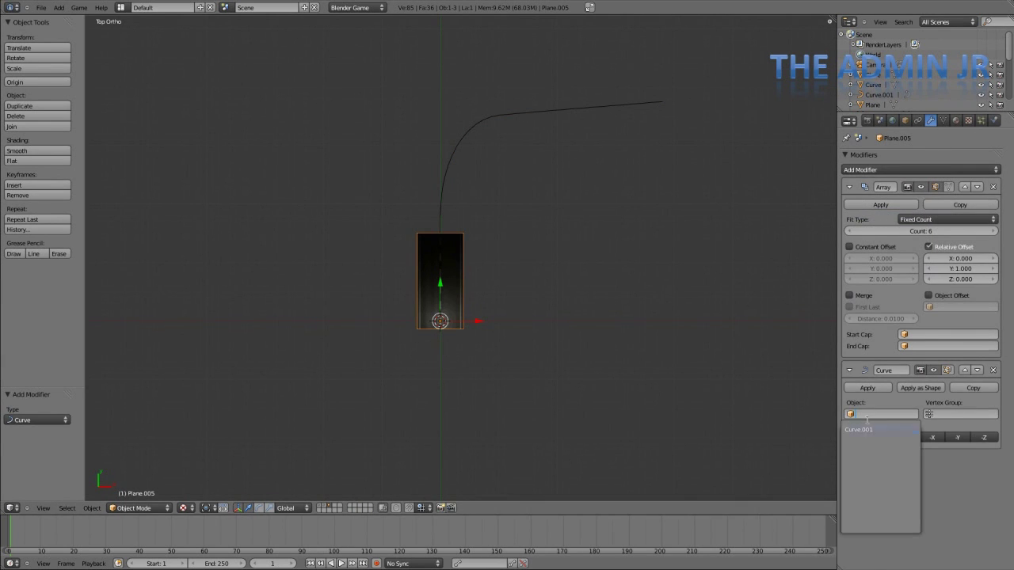
click(868, 429)
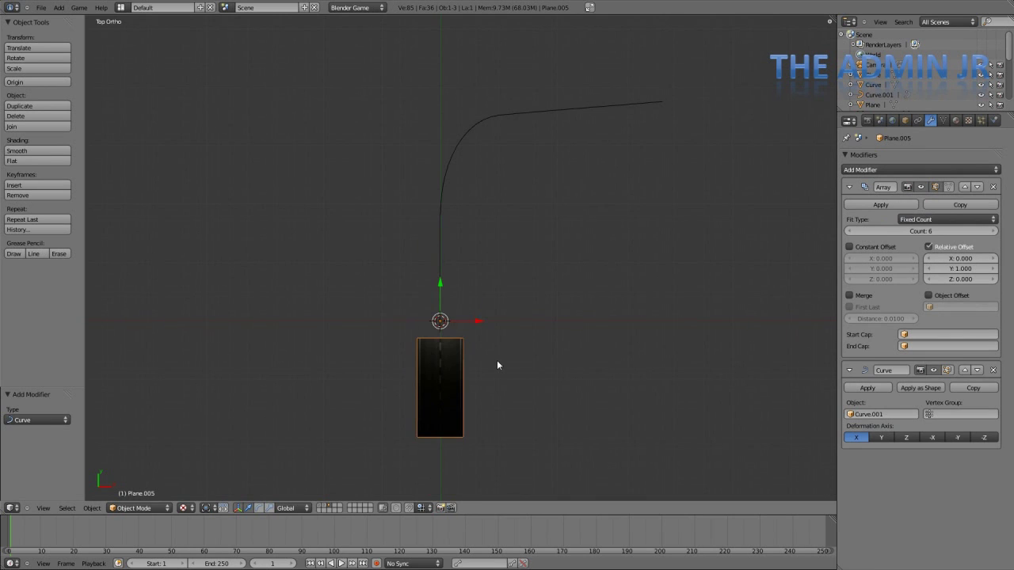
- Move the road about 6.9 units along Y and nudge it farther so that it lines up with the start of the curve
shift+middle_drag(497, 360, 503, 300)
scroll(503, 299, up, 1)
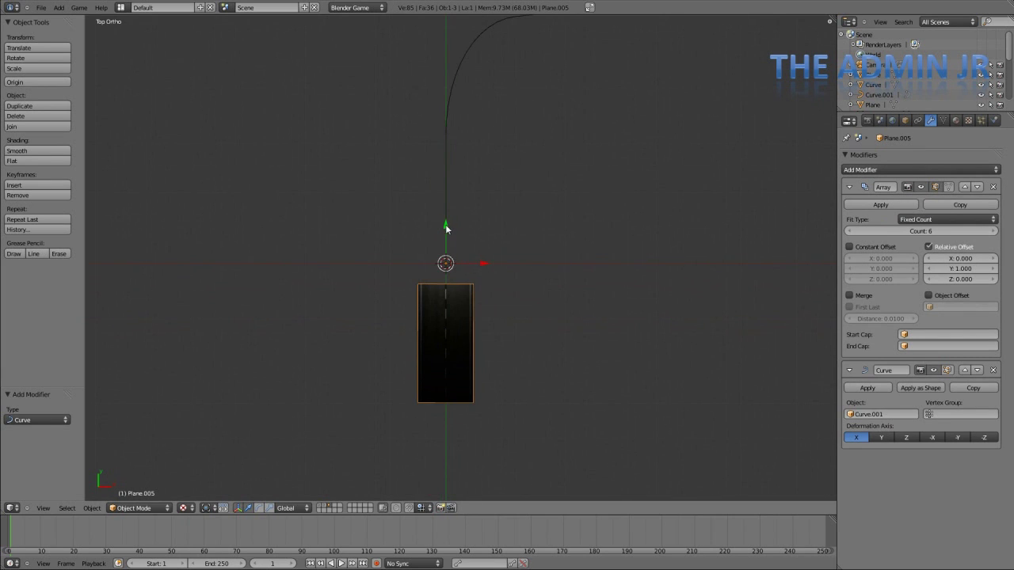
key(g)
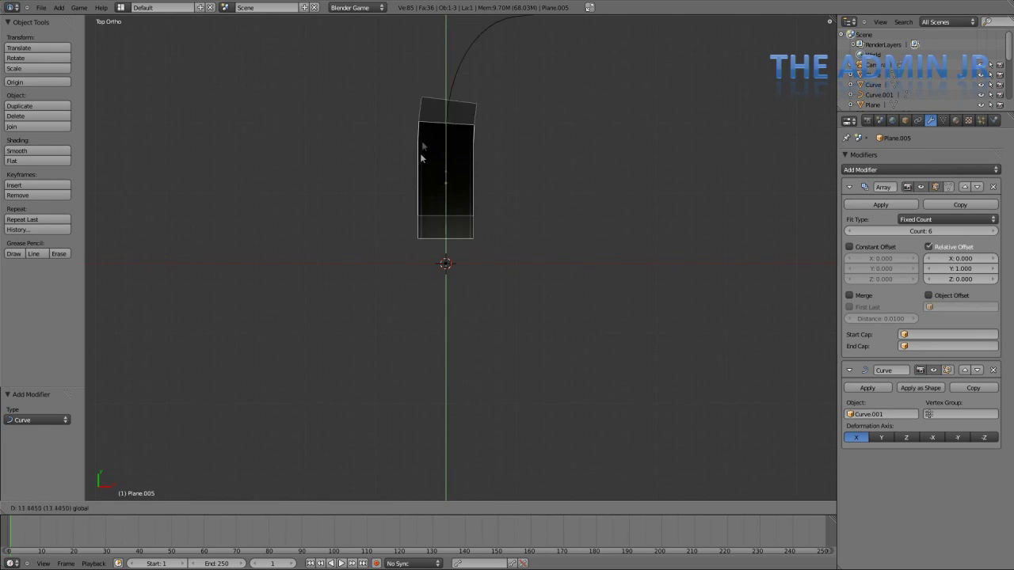
click(419, 179)
middle_drag(522, 231, 591, 233)
scroll(558, 202, up, 6)
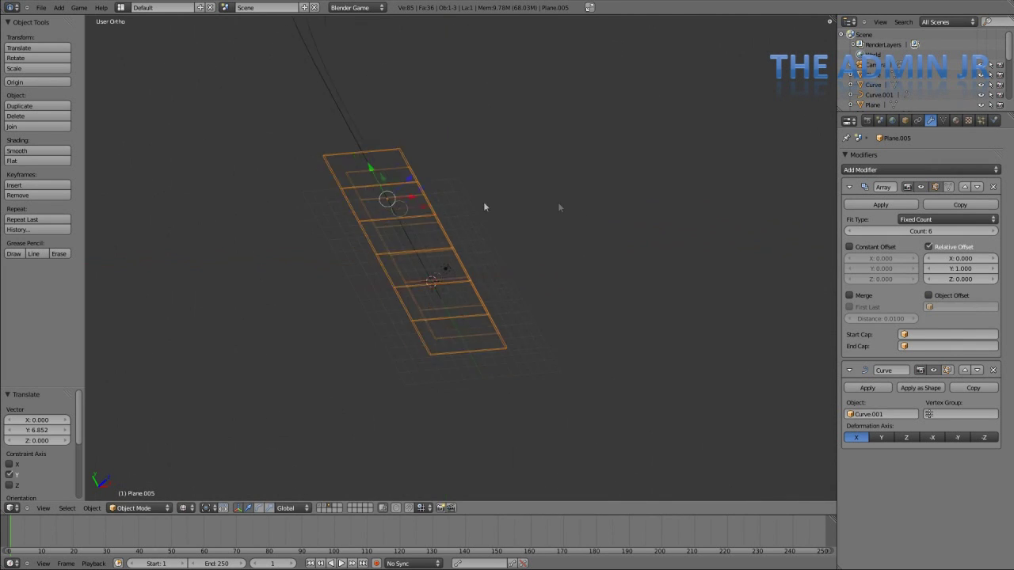
key(g)
drag(307, 84, 304, 80)
- Switch the viewport shading from wireframe back to Textured and view the road from an angle
key(z)
scroll(539, 245, down, 3)
mouse_move(561, 208)
middle_down()
mouse_move(539, 245)
mouse_move(519, 328)
middle_up()
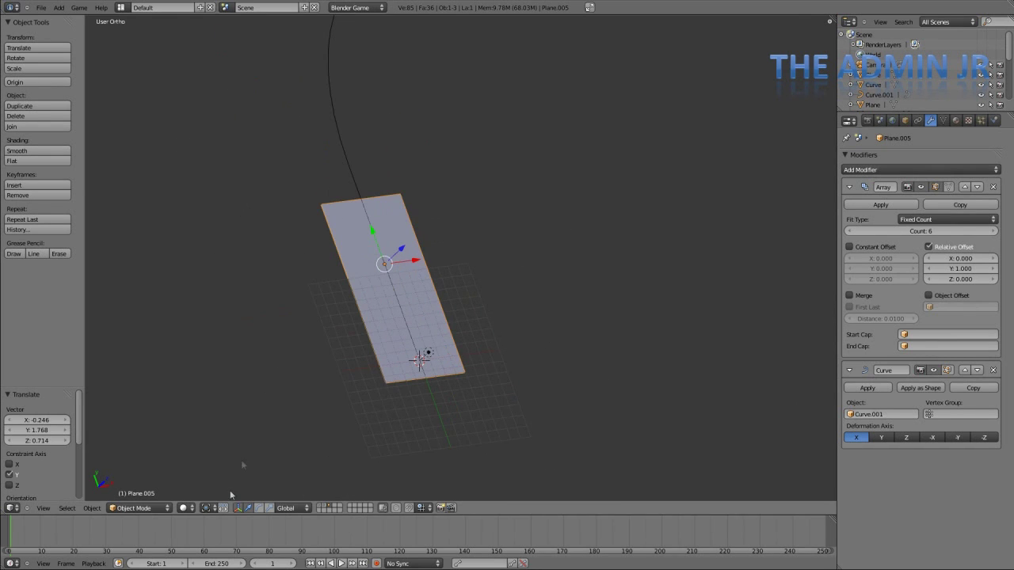
click(185, 507)
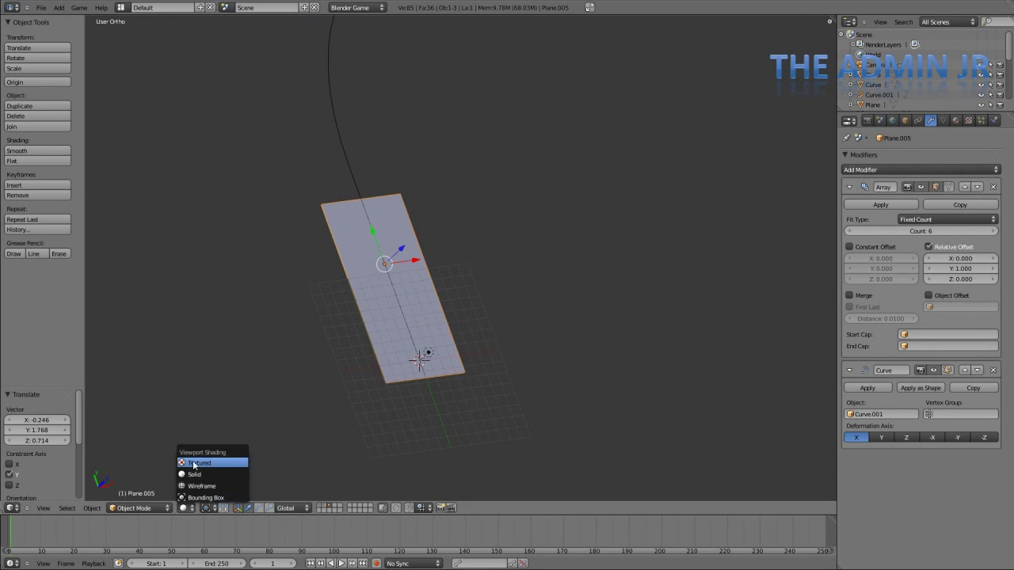
click(195, 468)
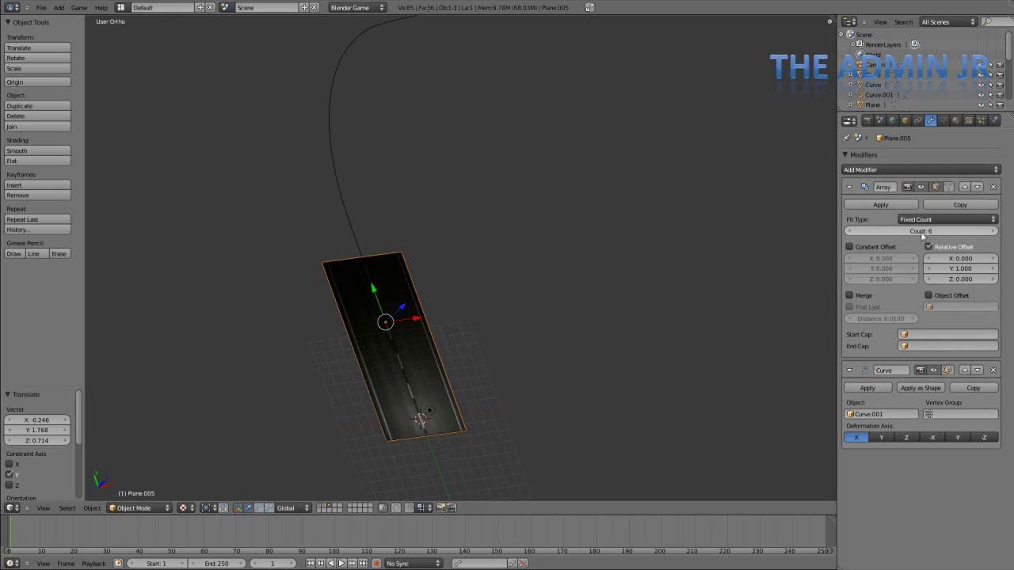
- Raise the Array modifier's count to 26 so the road segments follow the length of the curve
drag(923, 235, 987, 236)
middle_drag(629, 254, 559, 218)
drag(919, 231, 945, 231)
middle_drag(578, 287, 468, 288)
scroll(468, 288, down, 4)
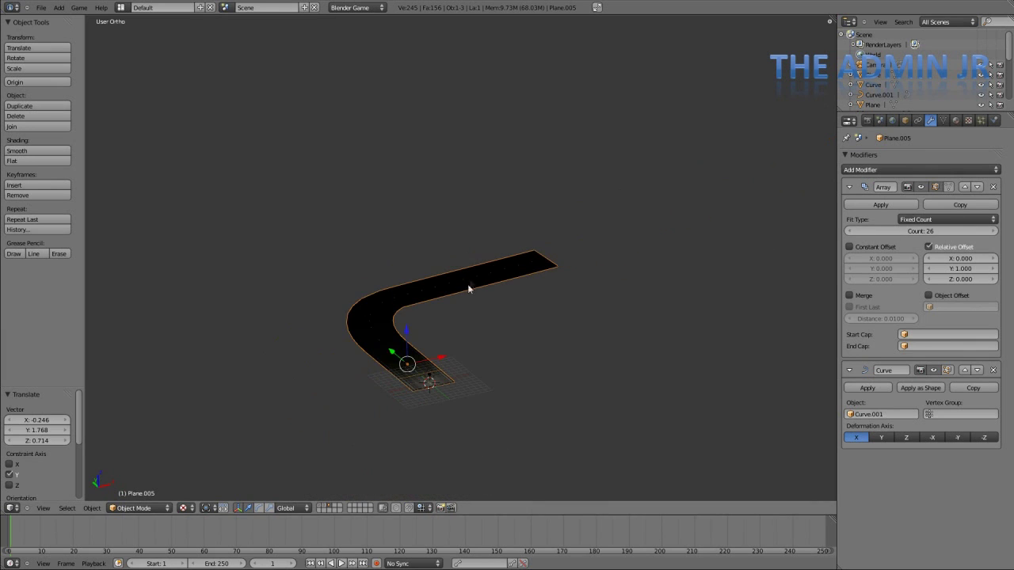
- Duplicate the point lamp twice to light the bend from above, and move the second copy about 38.4 units along Y
right_click(430, 381)
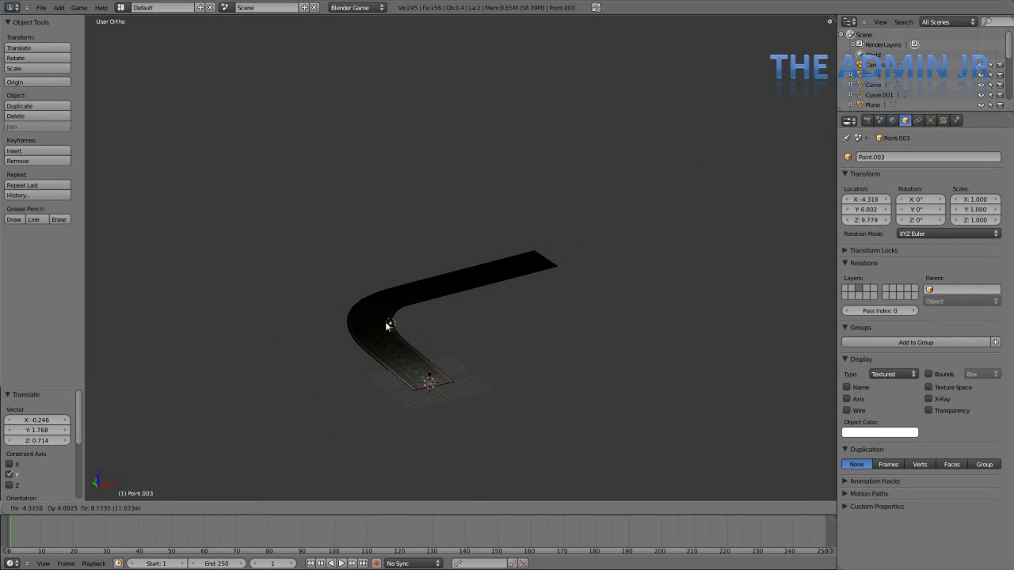
key(shift+d)
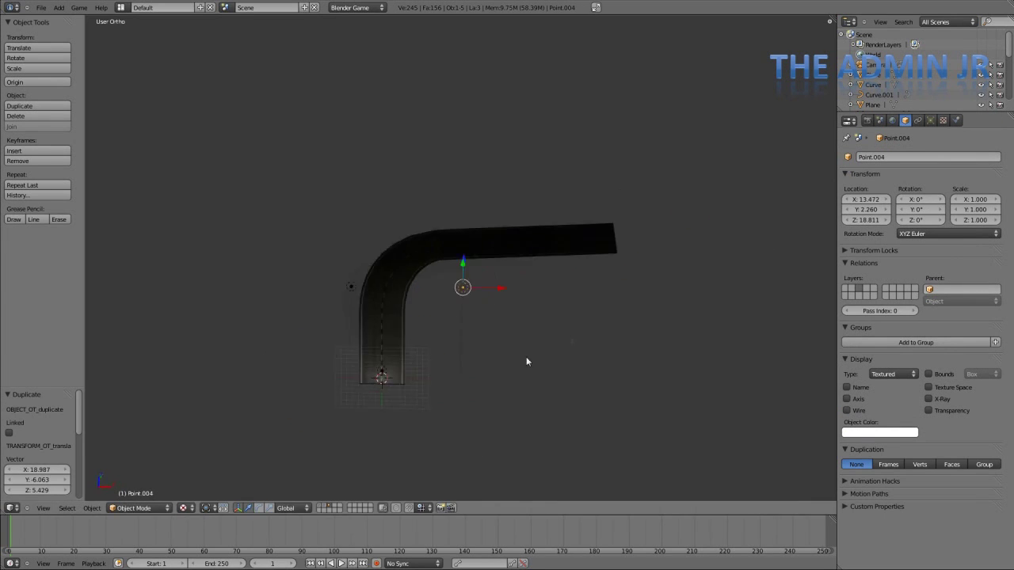
middle_drag(526, 361, 527, 253)
key(g)
key(y)
click(622, 170)
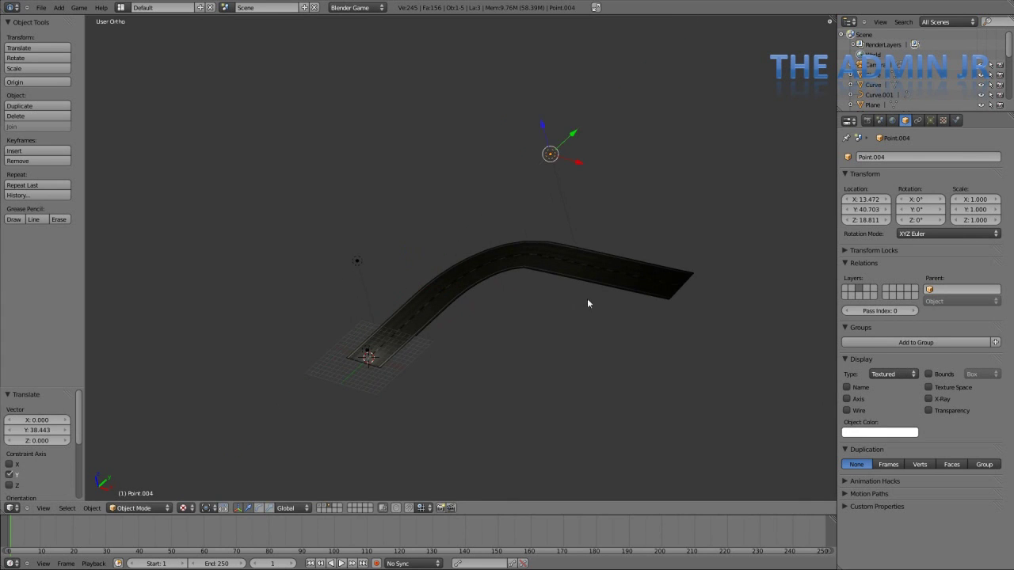
- Inspect the lit curved road with everything deselected, test it in the game engine and save over the current file
middle_drag(587, 299, 458, 340)
scroll(494, 323, up, 5)
shift+middle_drag(521, 348, 438, 204)
scroll(585, 301, down, 1)
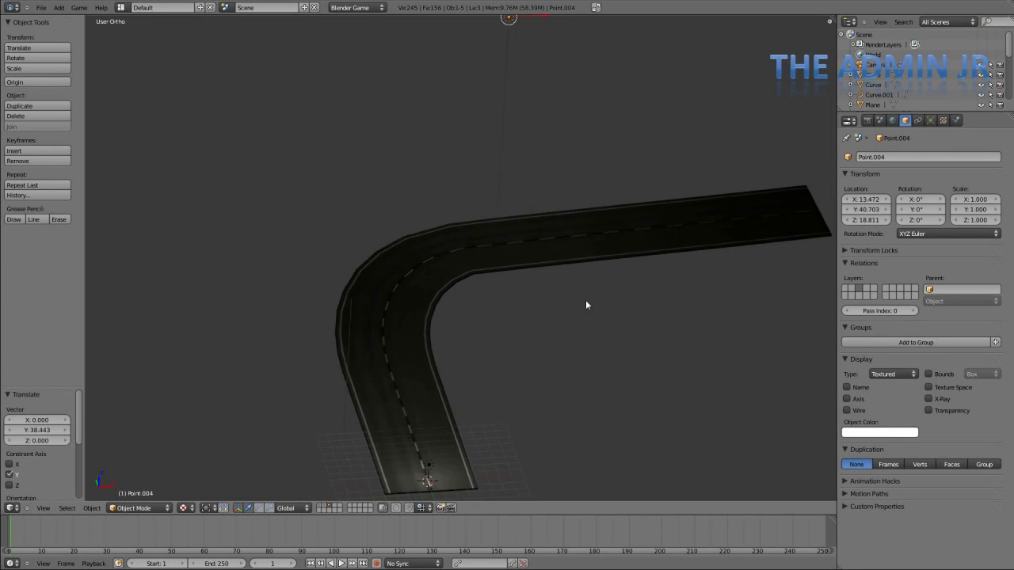
key(a)
middle_drag(585, 304, 490, 349)
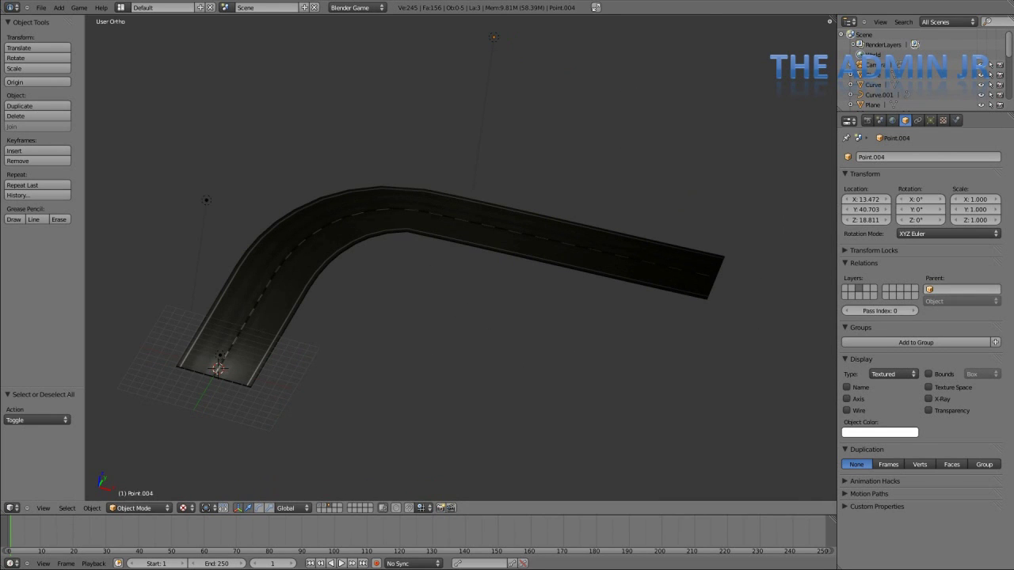
key(p)
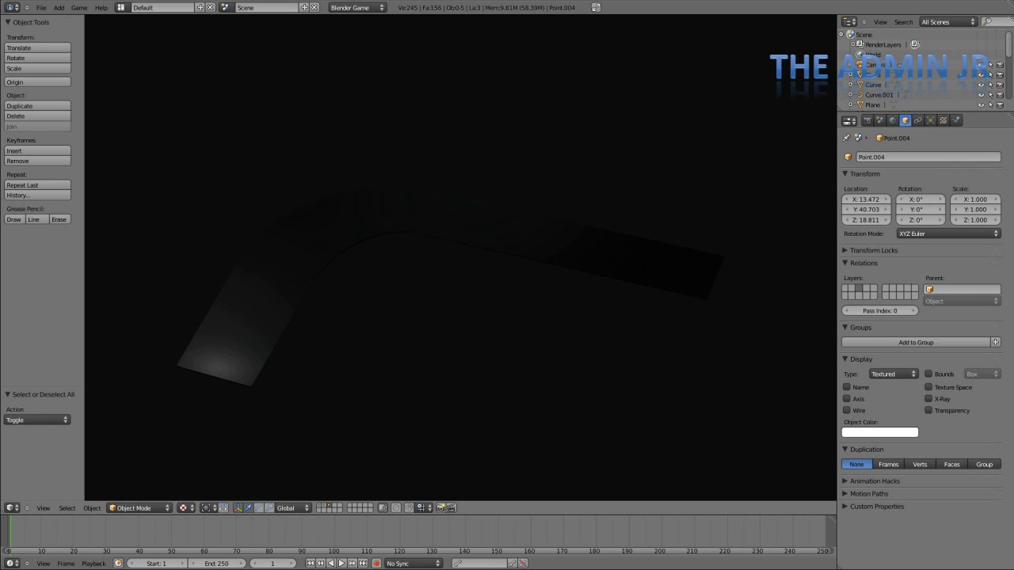
key(Escape)
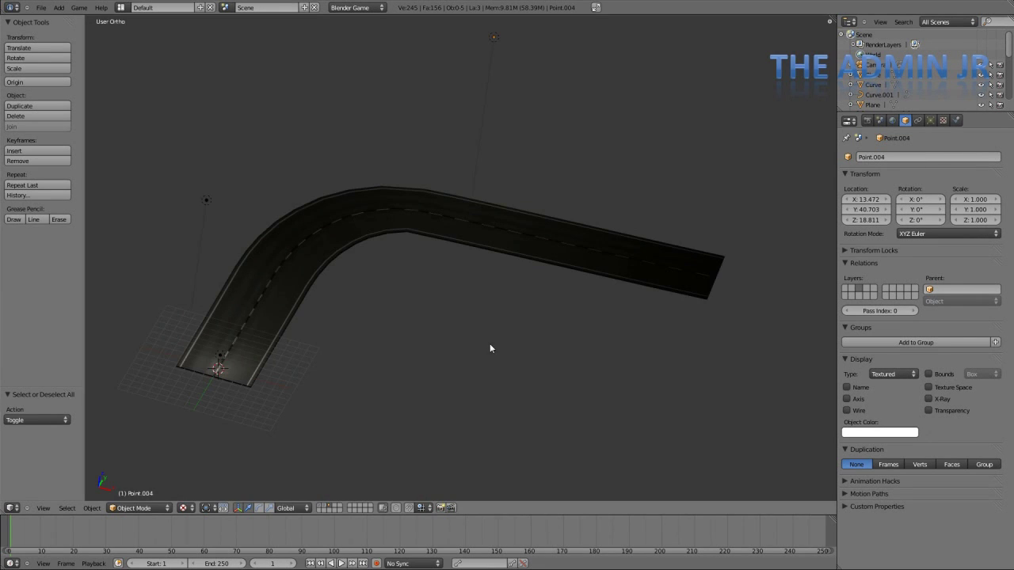
key(ctrl+s)
click(450, 329)
- Try Global and Object coordinates for the road's texture mapping, and test the Object mapping in the game engine
shift+middle_drag(450, 330, 513, 279)
scroll(471, 320, down, 1)
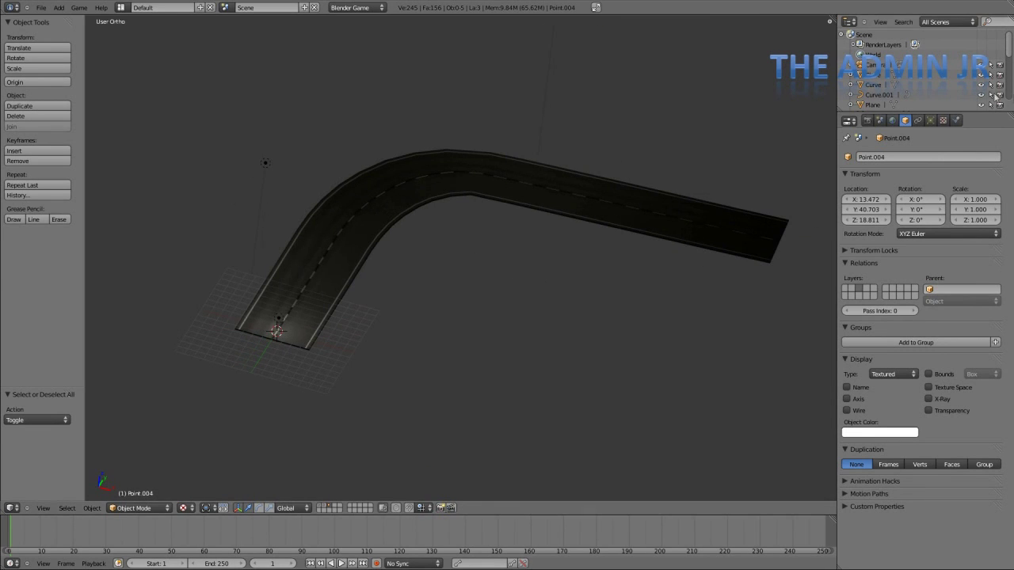
click(942, 121)
right_click(623, 211)
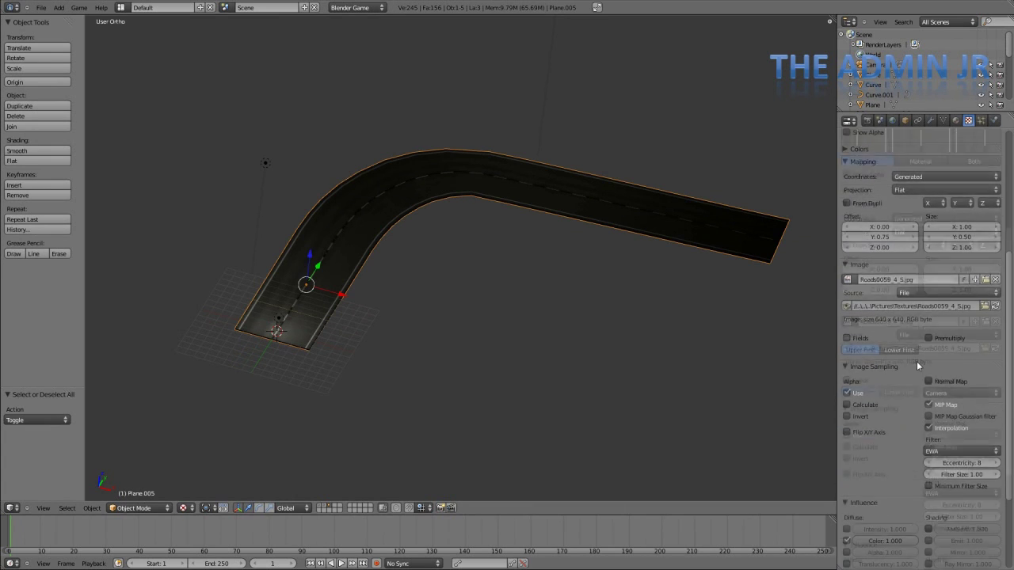
scroll(917, 361, down, 4)
scroll(912, 376, up, 4)
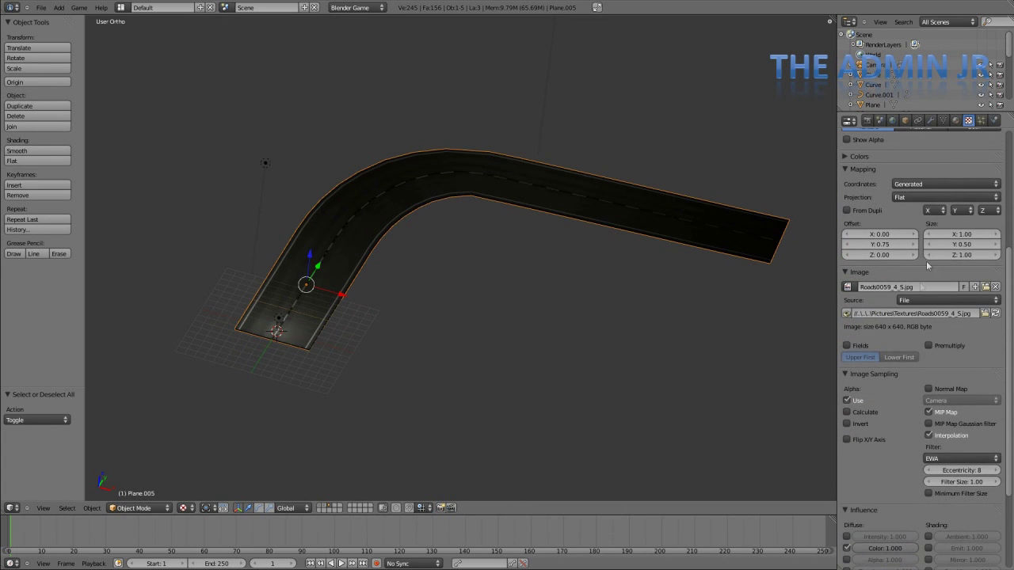
click(915, 185)
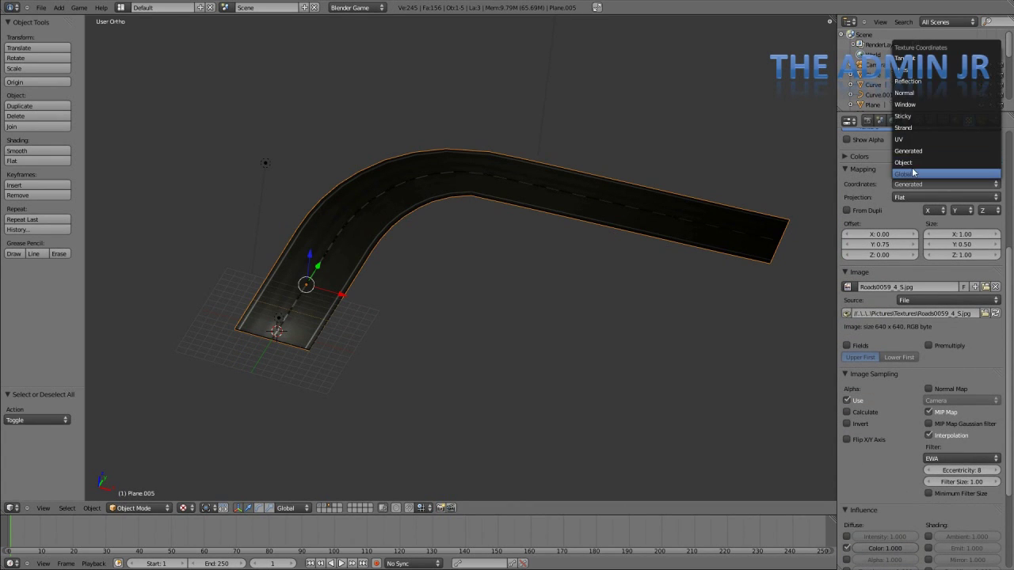
click(913, 174)
click(911, 184)
click(907, 162)
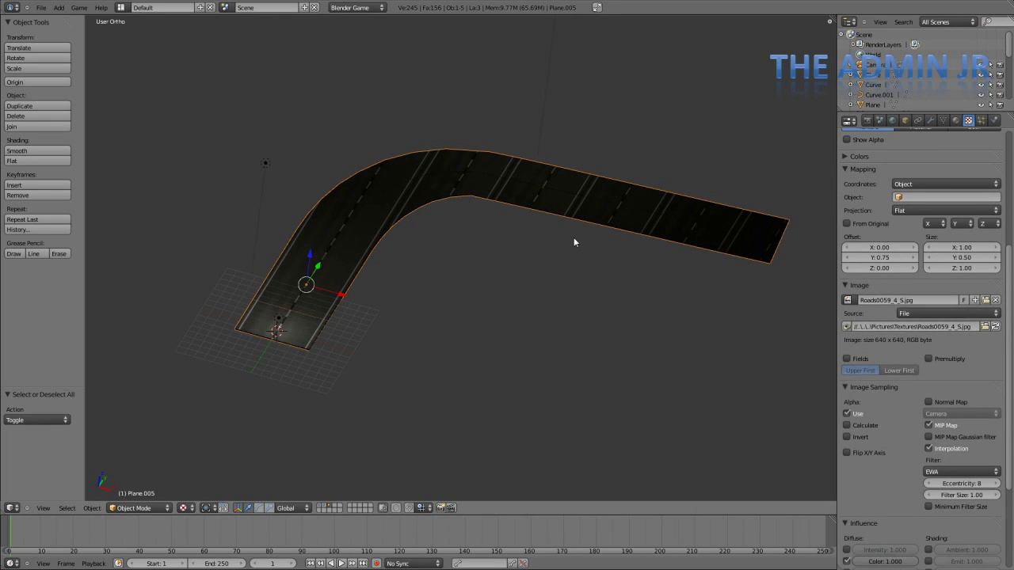
key(p)
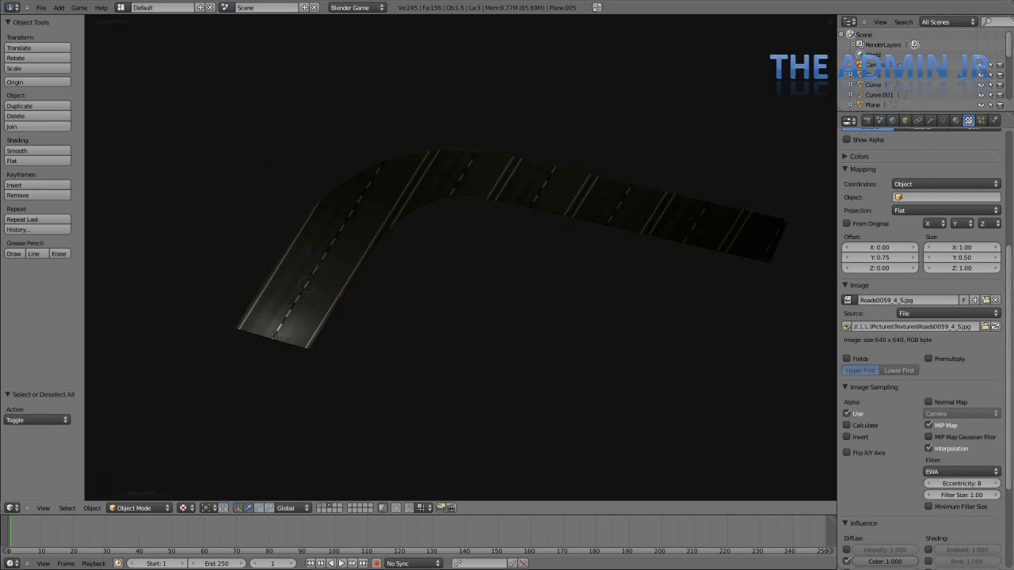
key(Escape)
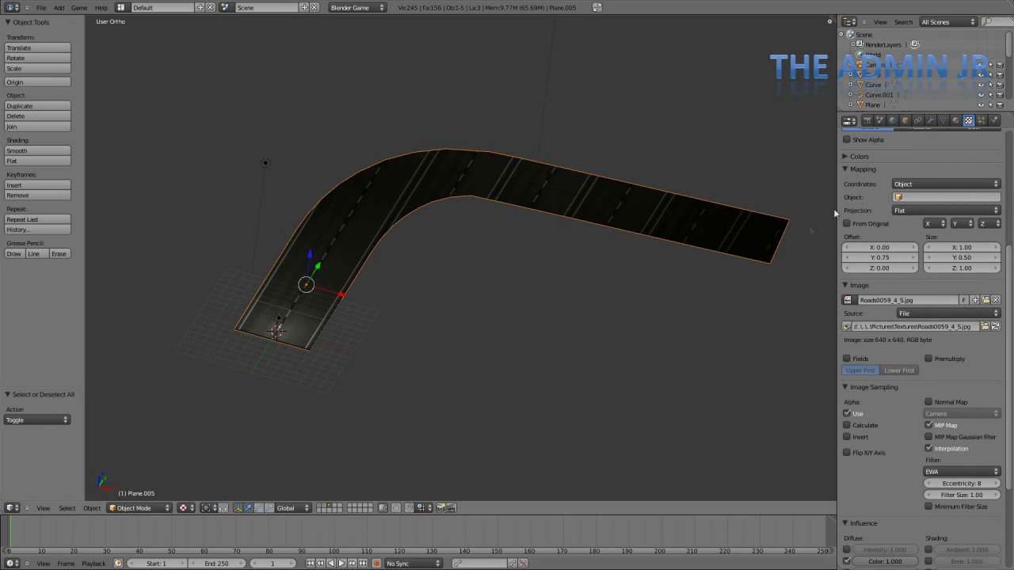
- Return the road texture's mapping coordinates to Generated and check the road in the game engine and viewport
click(924, 184)
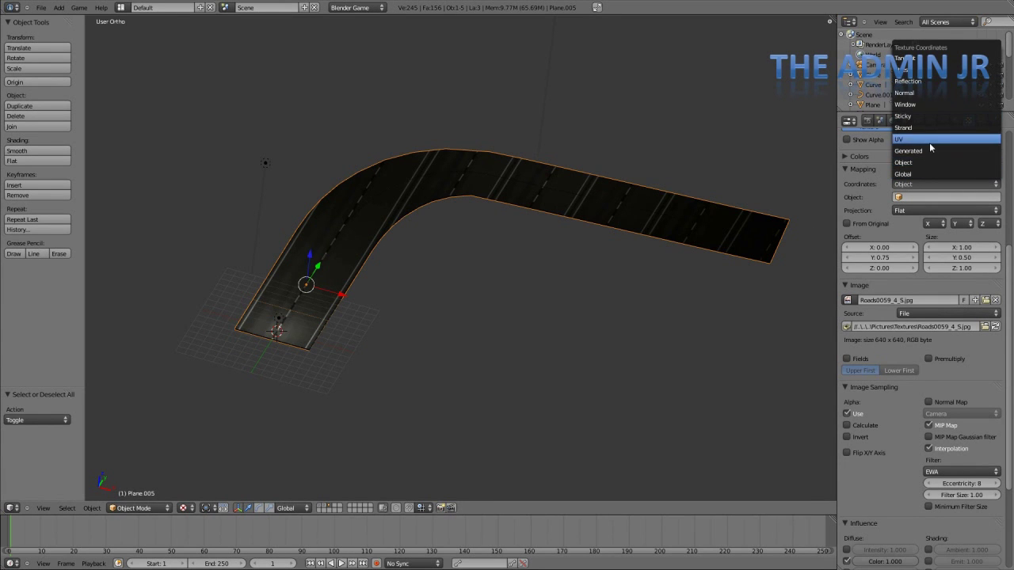
click(927, 151)
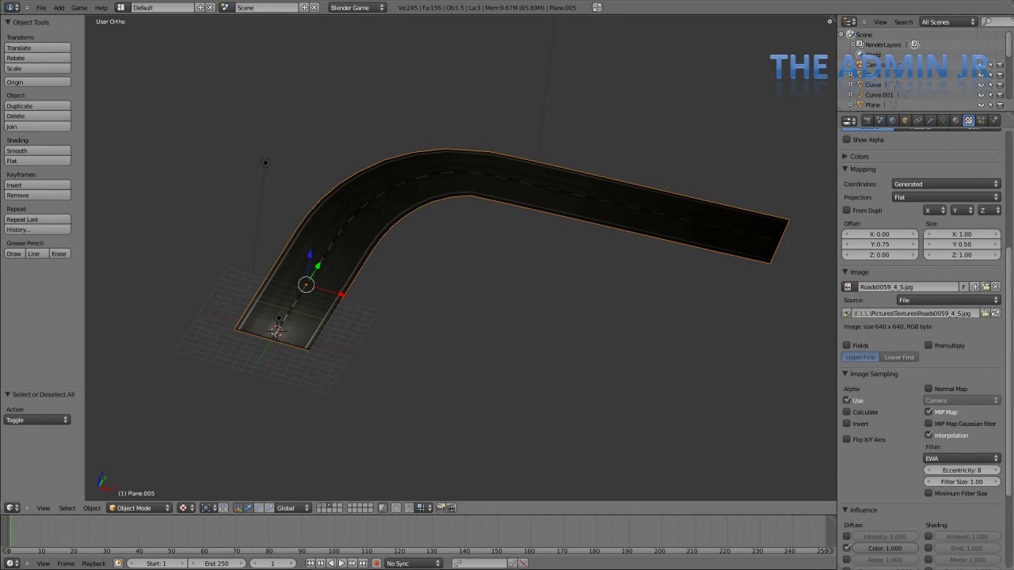
key(p)
key(Escape)
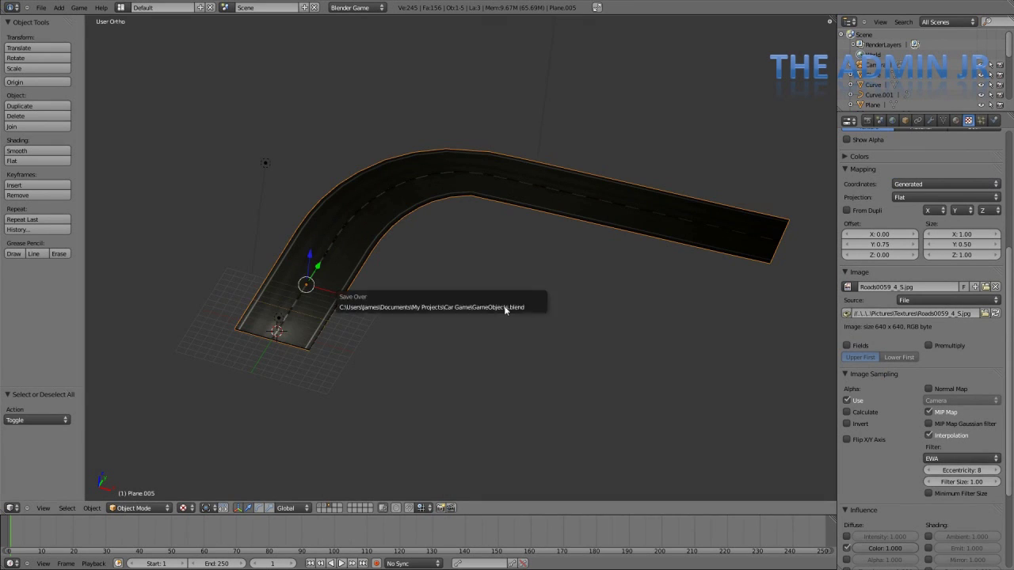
scroll(561, 206, up, 3)
shift+middle_drag(561, 202, 602, 235)
key(a)
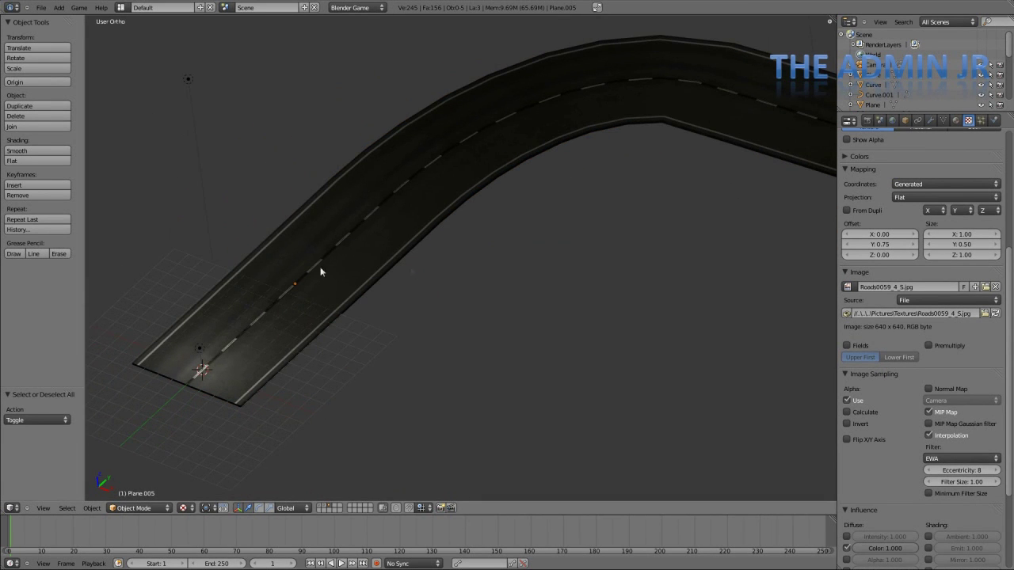
middle_drag(317, 282, 487, 255)
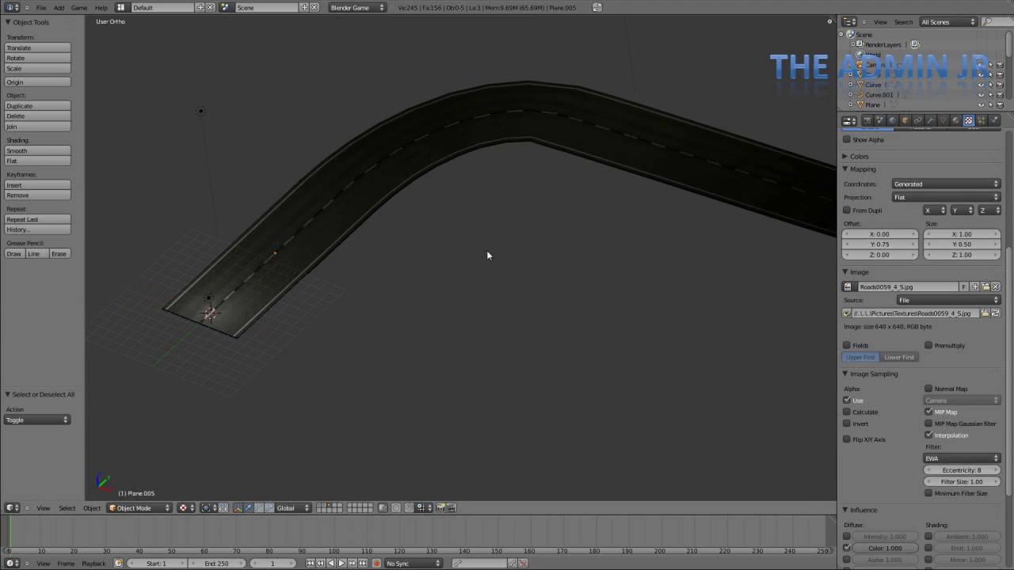
- Select the whole mesh of the road segment in Edit Mode and unwrap it in the UV Editing layout
right_click(289, 288)
key(Tab)
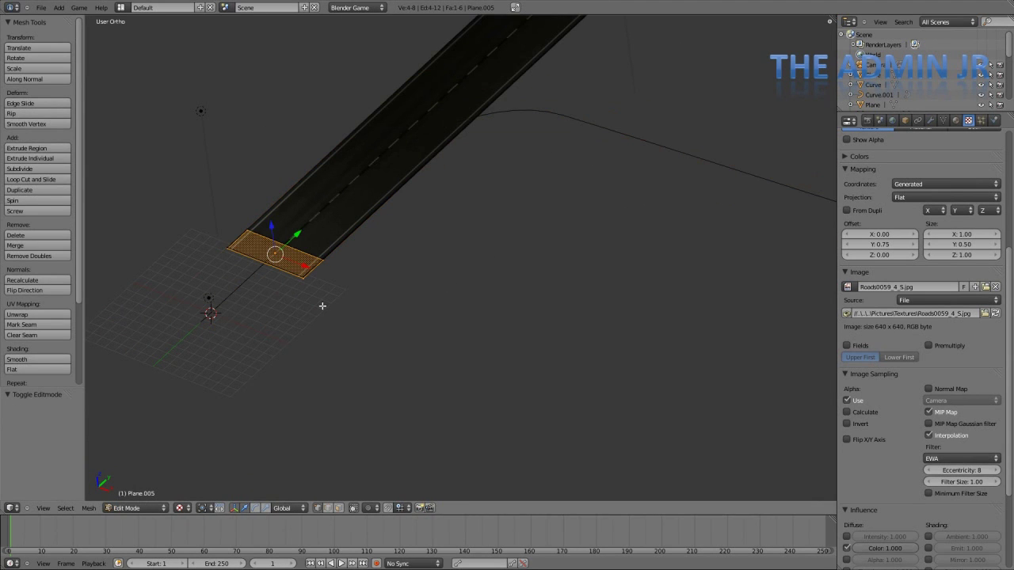
key(a)
key(a)
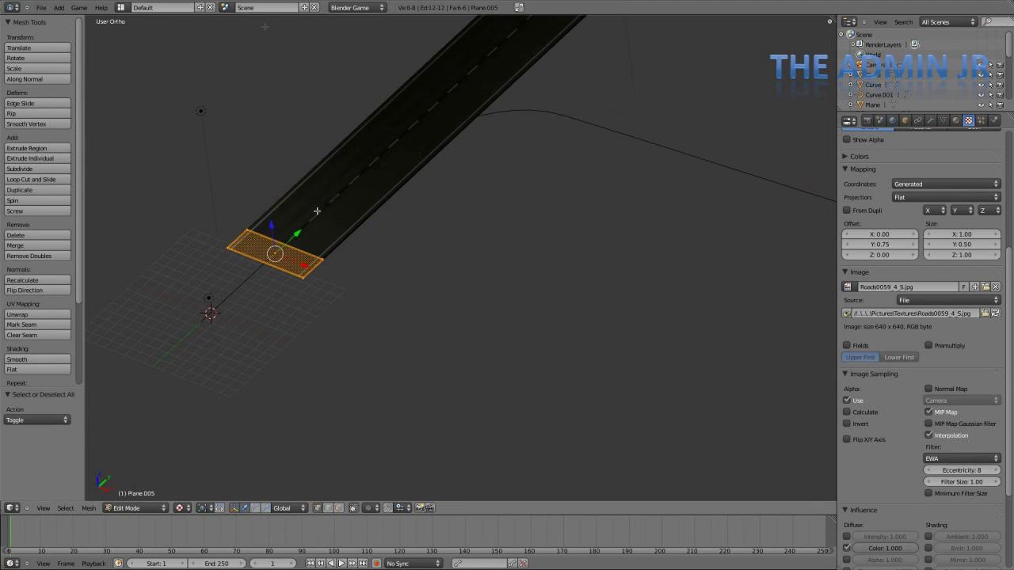
click(120, 8)
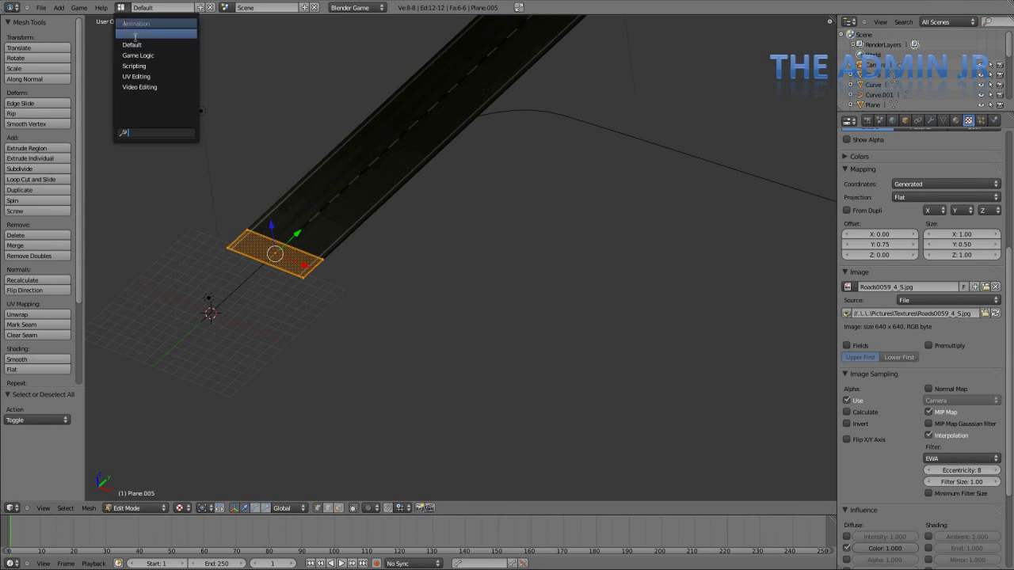
click(152, 77)
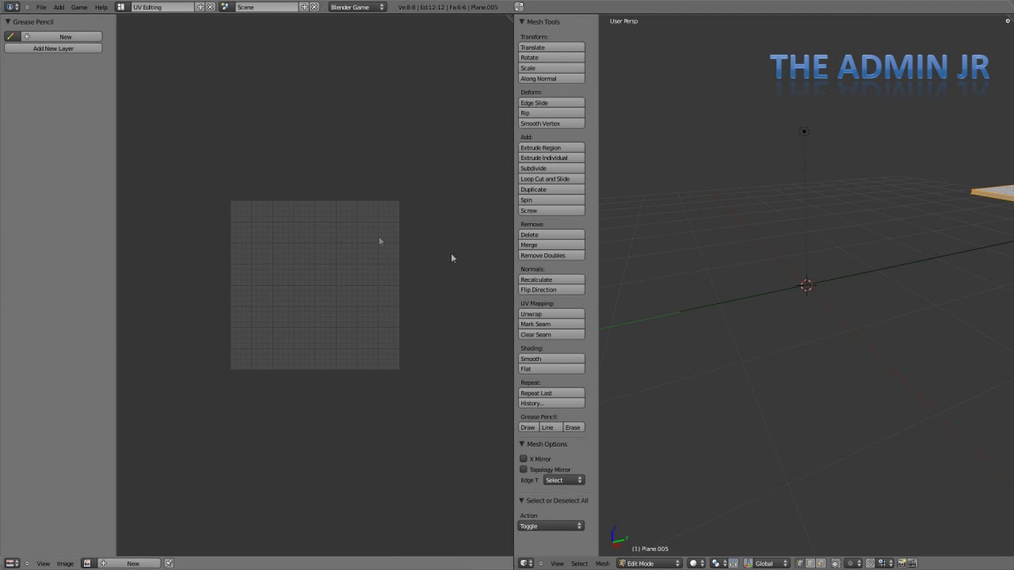
scroll(792, 309, up, 4)
middle_drag(791, 314, 772, 272)
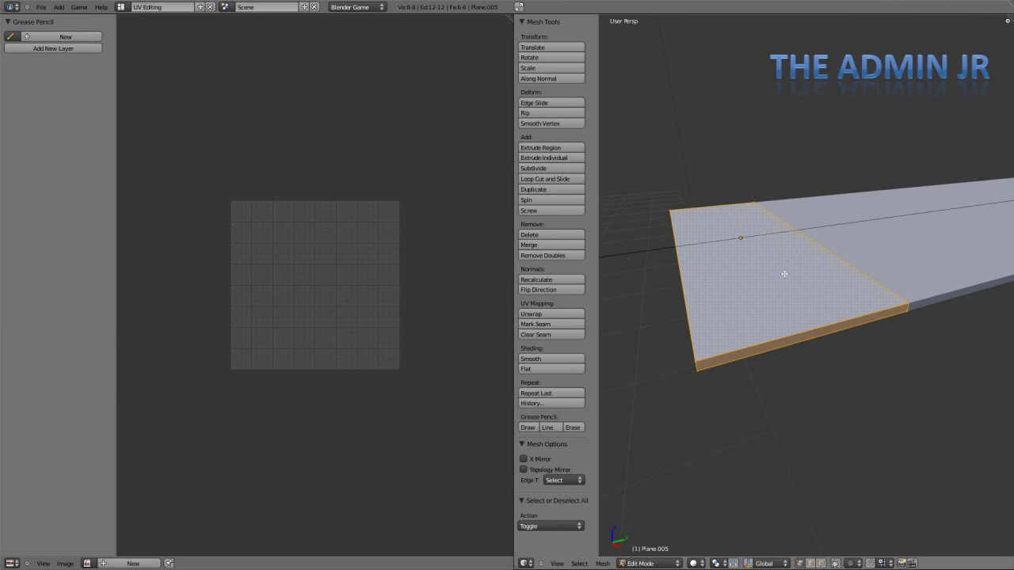
key(u)
click(784, 274)
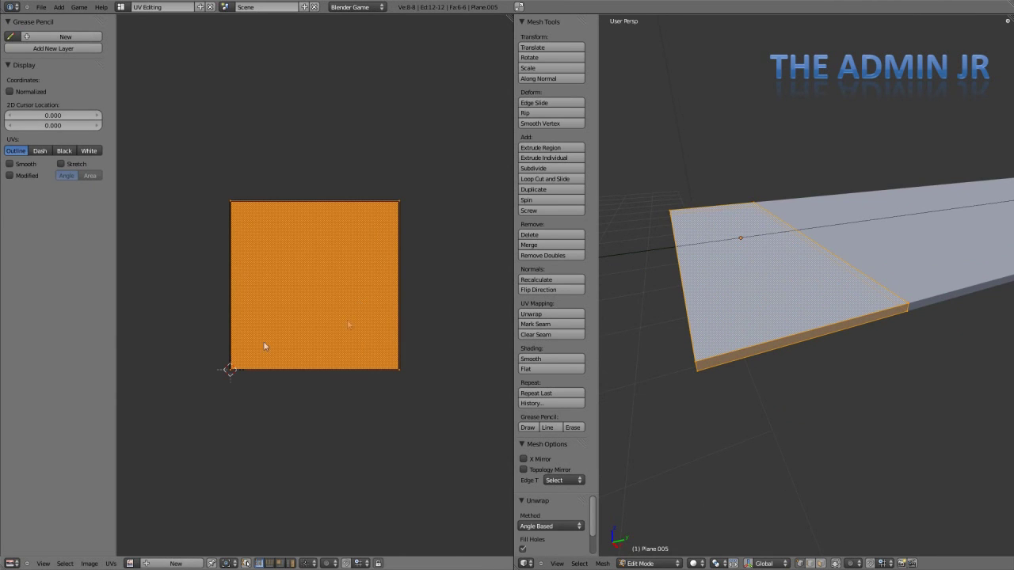
- Assign the image Roads0059_4_S.jpg to the unwrapped road faces and return to Object Mode
click(133, 564)
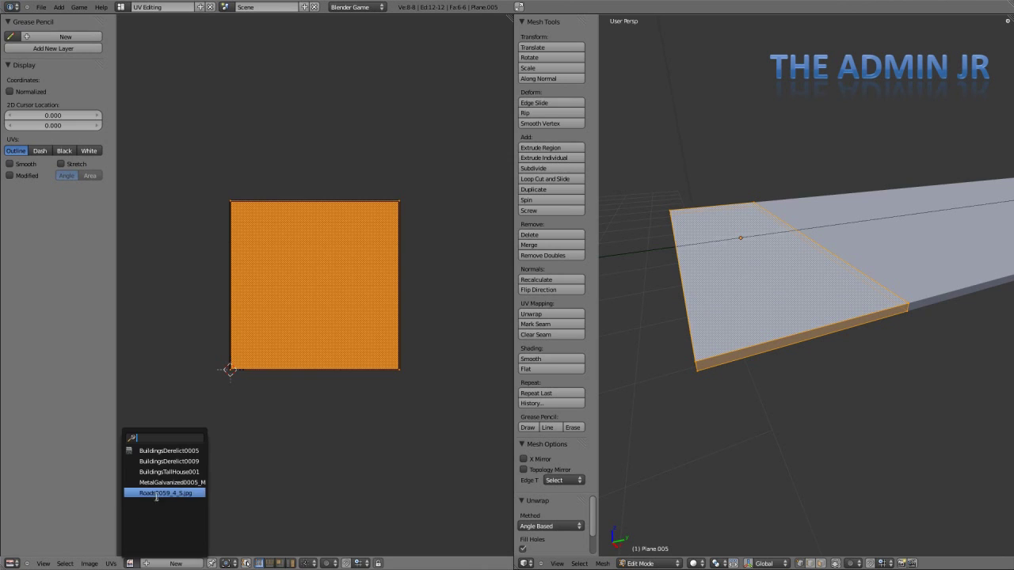
click(162, 493)
scroll(289, 322, down, 4)
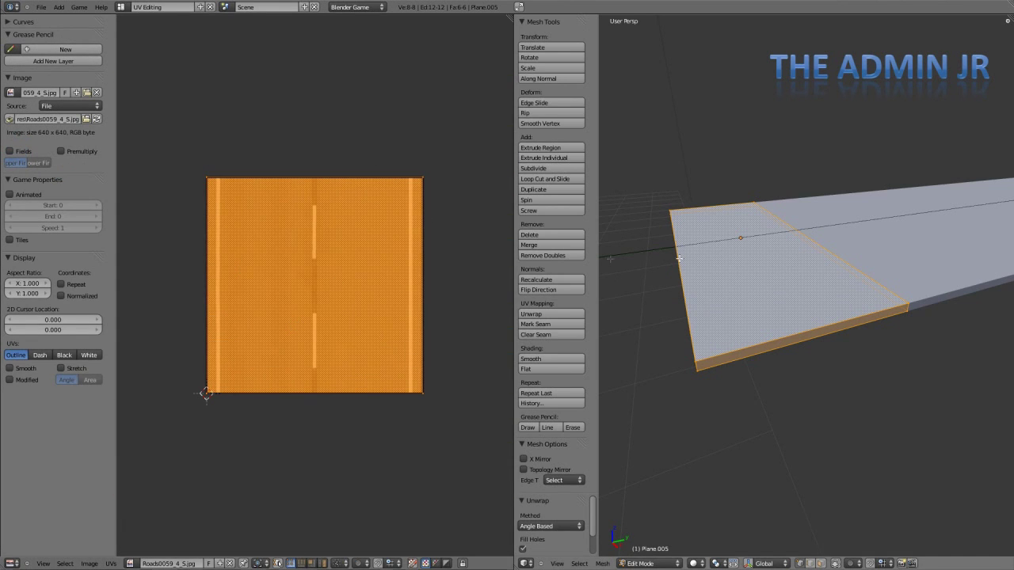
key(Tab)
scroll(745, 262, down, 4)
scroll(750, 259, up, 1)
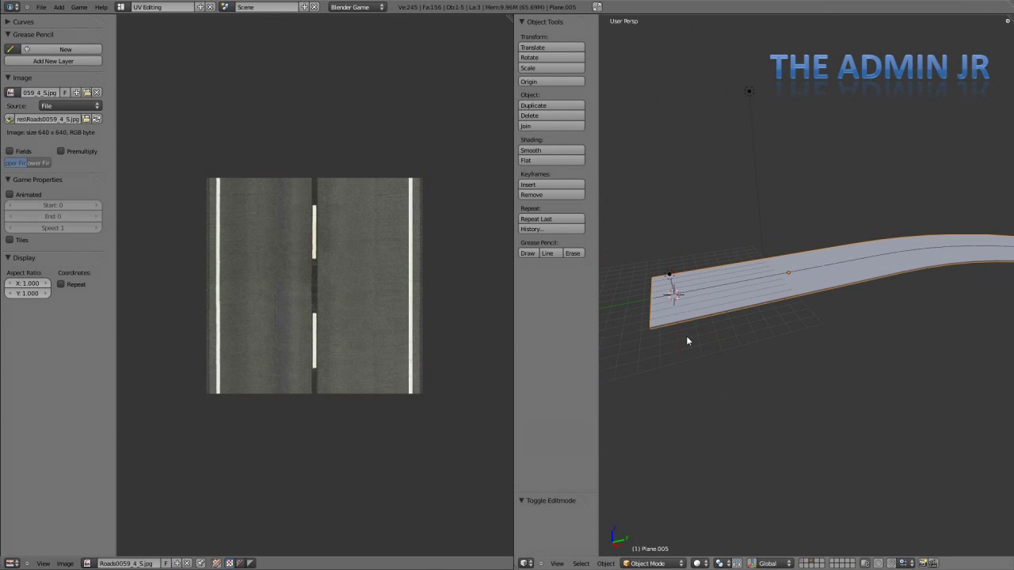
- Return to the Default screen layout and set the RoadTex texture's mapping coordinates to UV
key(ctrl+Left)
key(ctrl+Right)
key(ctrl+Right)
click(121, 7)
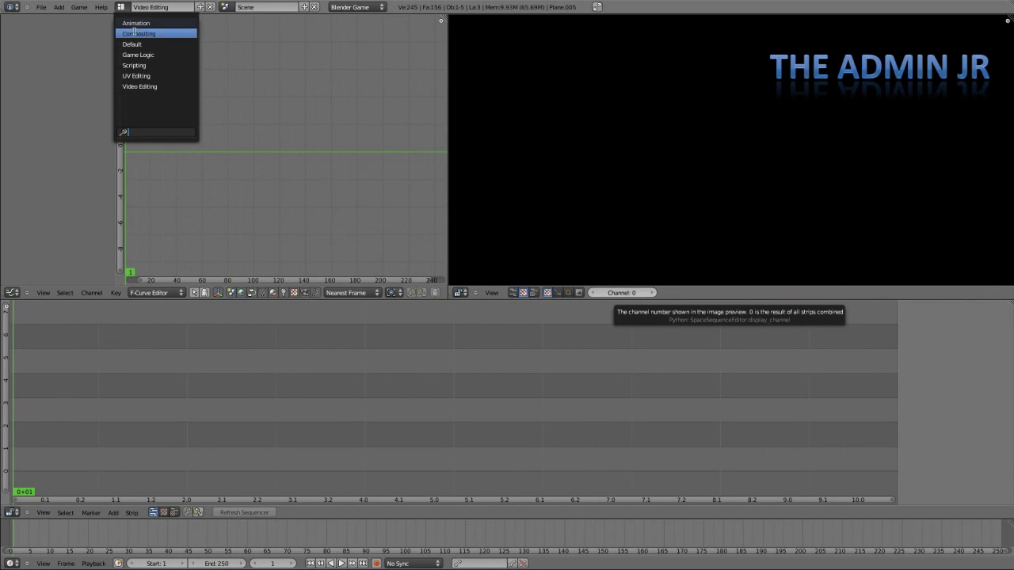
click(140, 44)
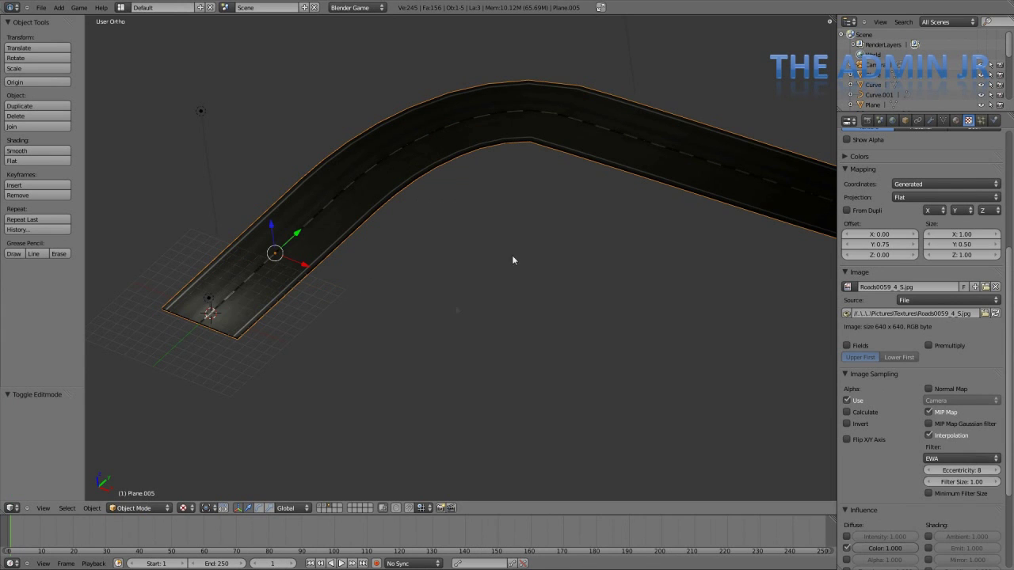
scroll(934, 219, up, 5)
scroll(933, 218, down, 1)
click(906, 353)
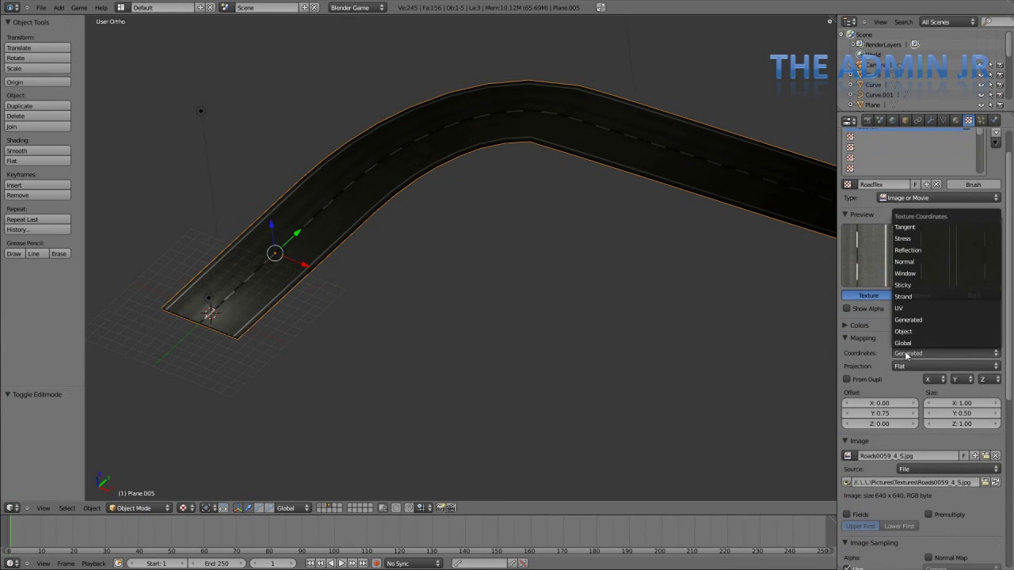
click(923, 307)
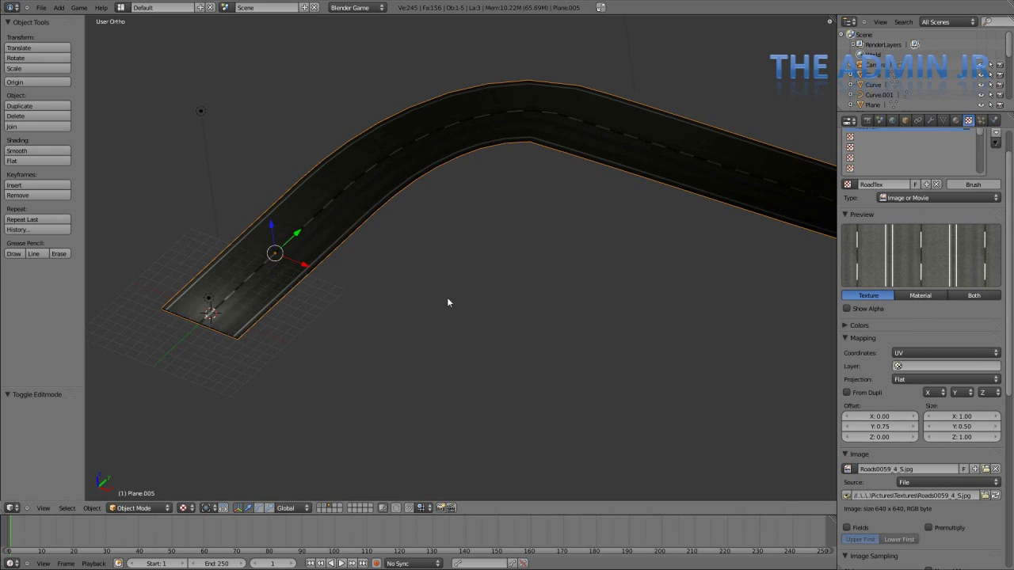
- Examine the UV-mapped road along the bend up close and from afar, and test it in the game engine
middle_drag(448, 302, 505, 245)
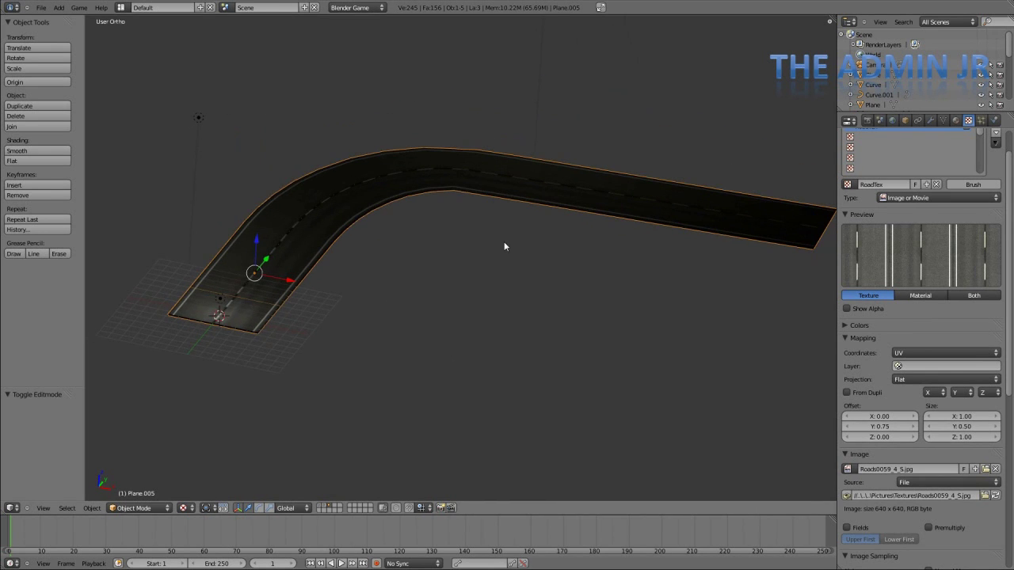
scroll(489, 167, up, 3)
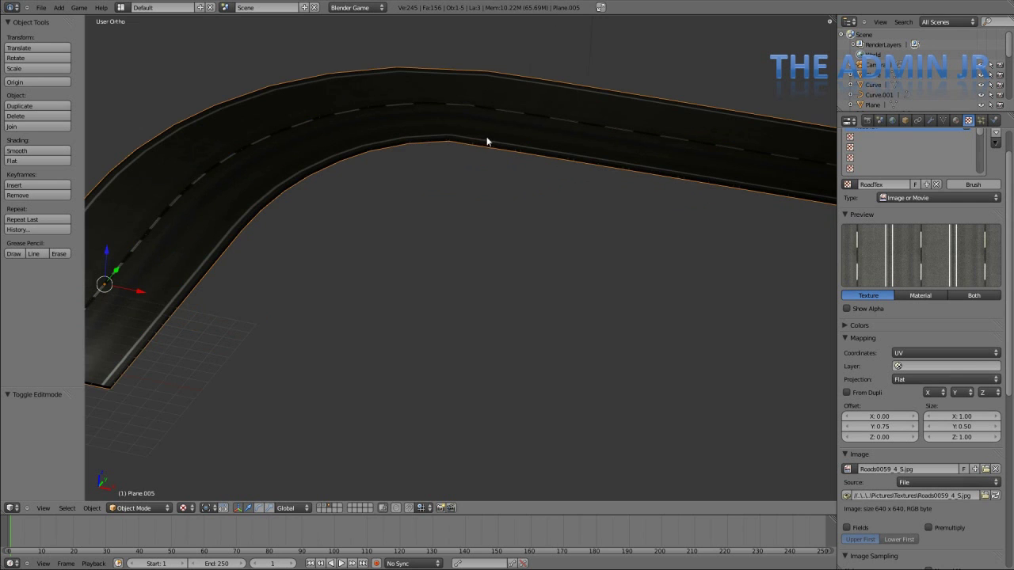
shift+middle_drag(486, 138, 465, 291)
scroll(459, 260, up, 8)
scroll(458, 260, down, 12)
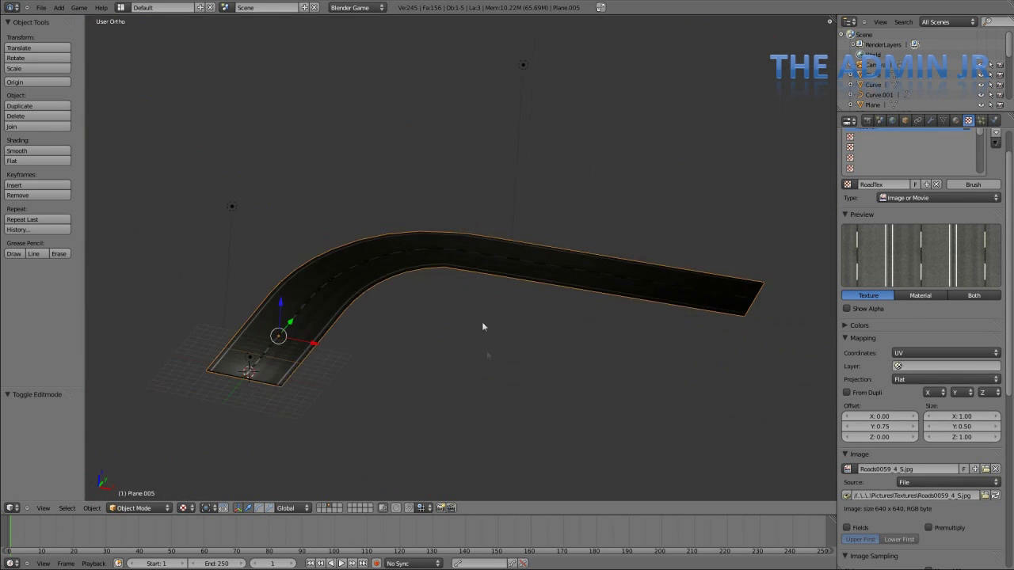
shift+middle_drag(483, 327, 464, 308)
scroll(462, 309, up, 2)
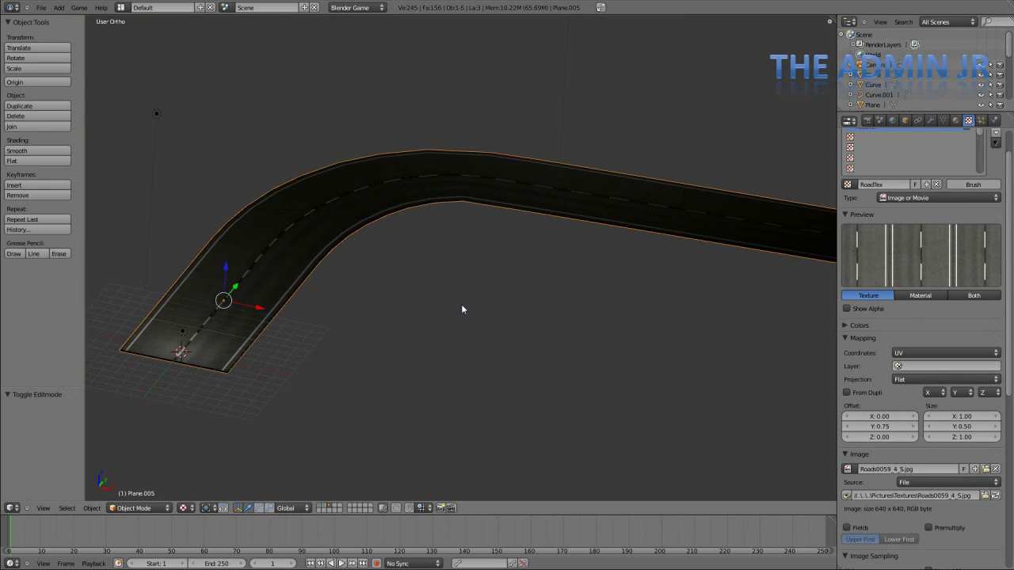
key(p)
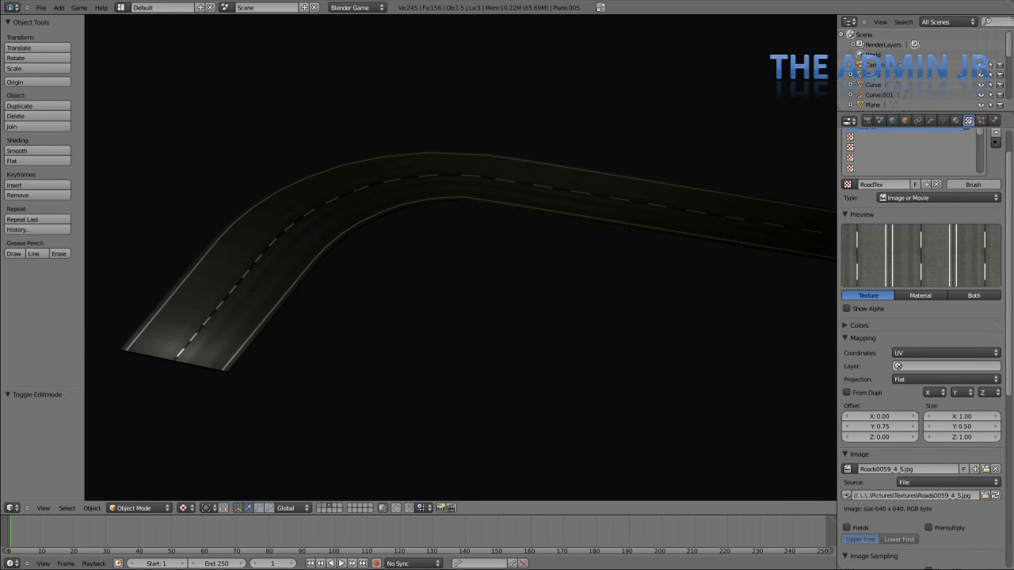
key(Escape)
- Move the elevated point lamp near the road's start to a position above the bend
scroll(456, 268, down, 3)
right_click(179, 175)
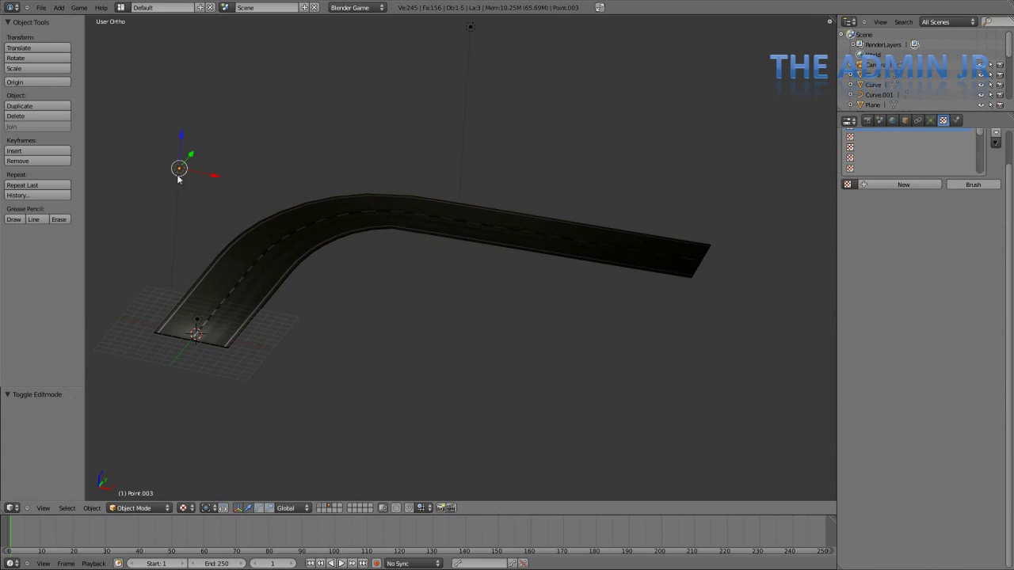
key(g)
click(410, 167)
middle_drag(410, 166, 384, 230)
shift+middle_drag(500, 135, 392, 240)
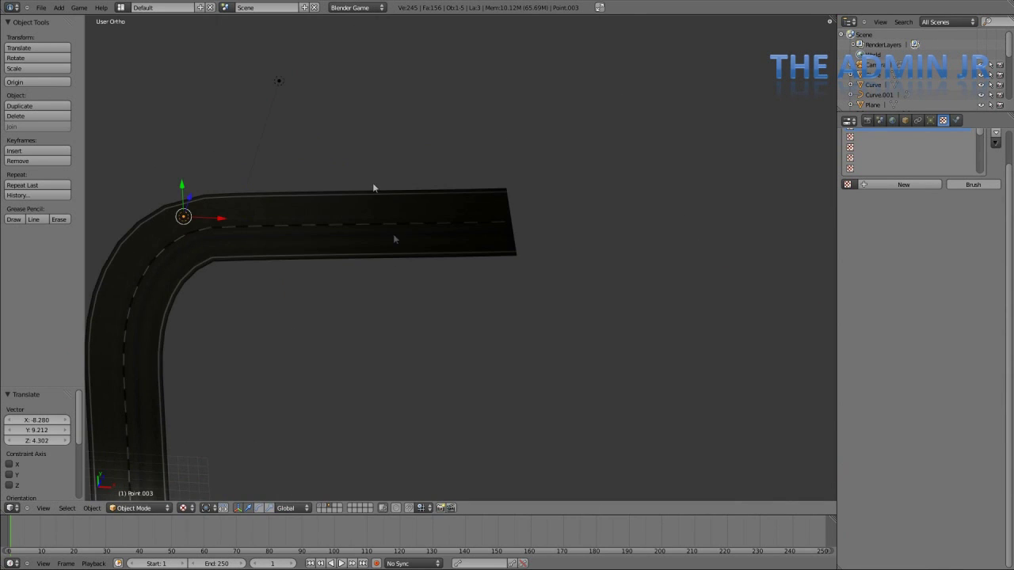
- Move the other elevated point lamp over the straight section beyond the bend
right_click(280, 79)
key(g)
click(512, 205)
middle_drag(512, 204, 525, 341)
- Extend the road's Bezier curve beyond its far end with a new control point at about X 85.1, Y 38.1
right_click(527, 341)
key(Tab)
key(Tab)
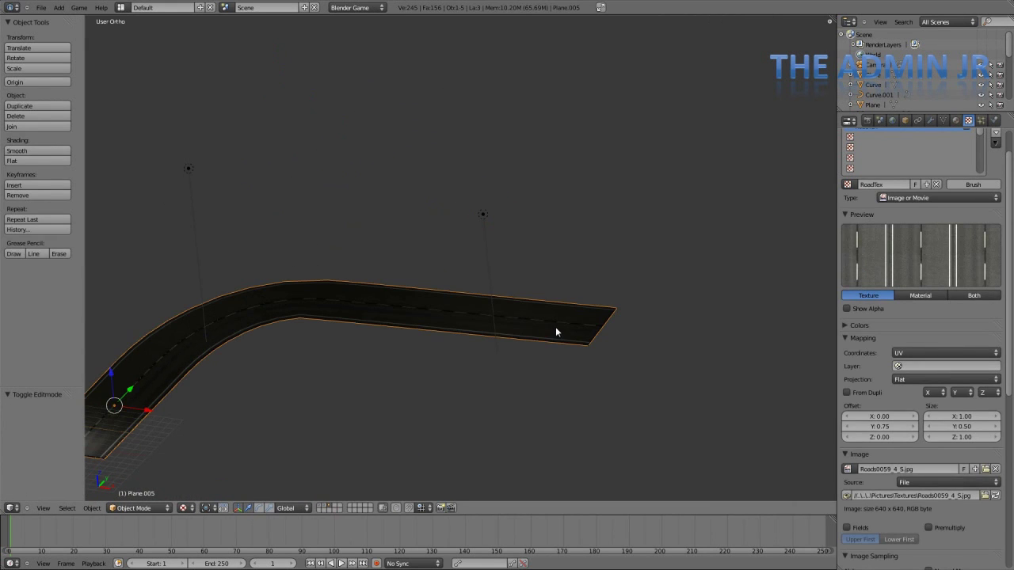
right_click(572, 325)
key(Tab)
shift+middle_drag(677, 354, 473, 313)
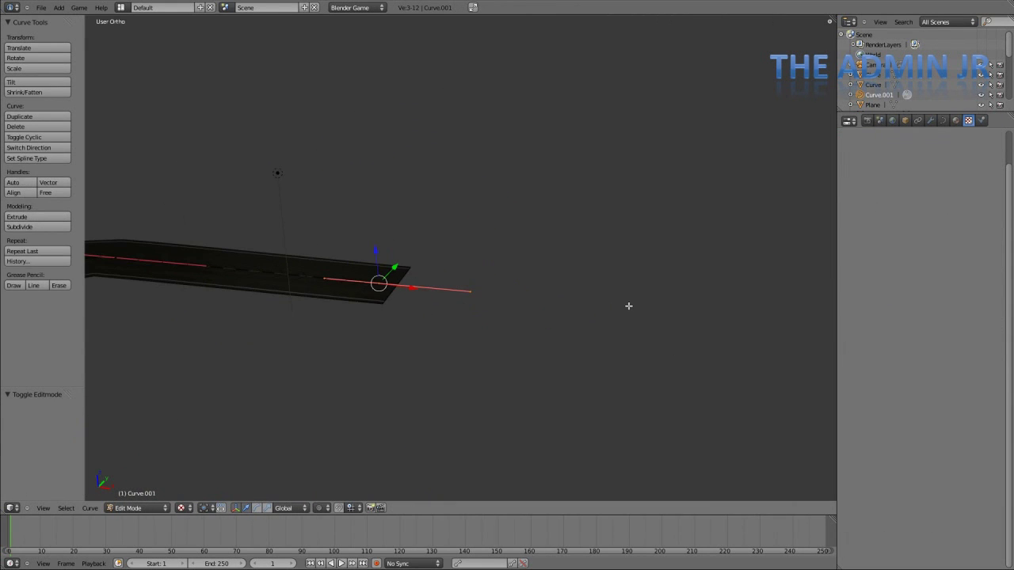
key(KP_7)
scroll(549, 218, down, 4)
ctrl+click(600, 232)
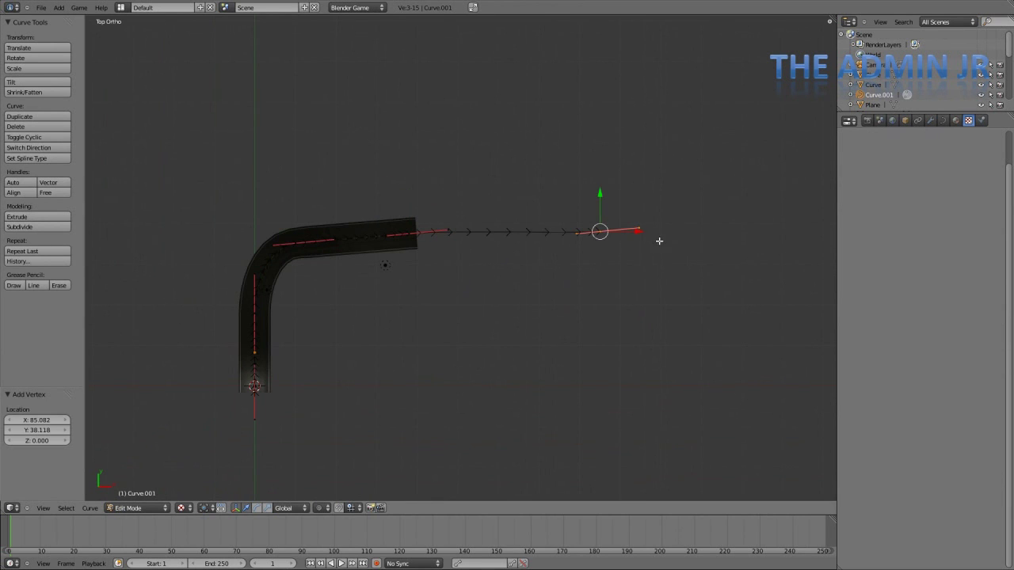
- Reposition the road curve's new end point and turn its handle toward positive Y to form a second bend
key(g)
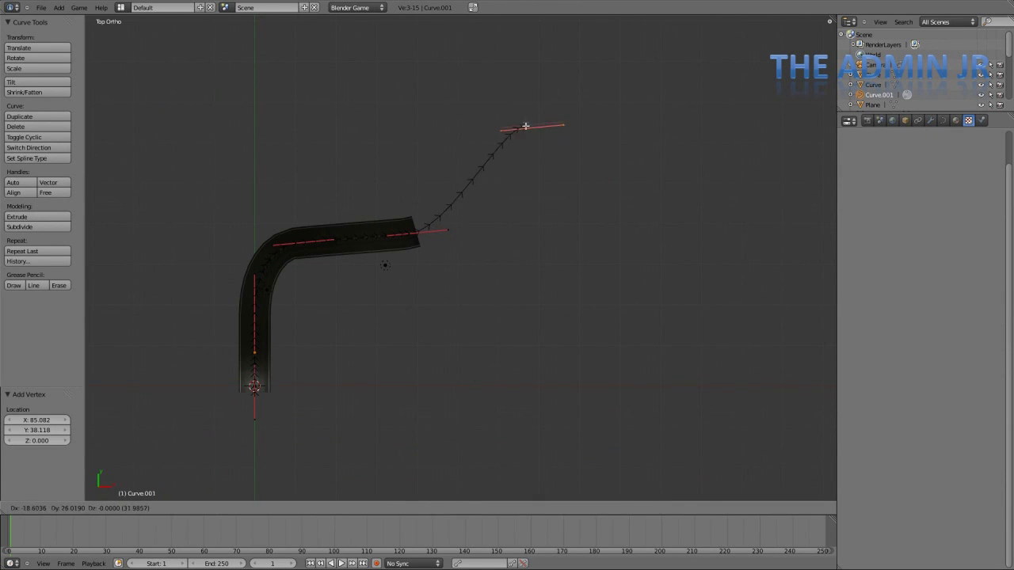
click(510, 126)
right_click(561, 118)
key(g)
right_drag(532, 79, 515, 77)
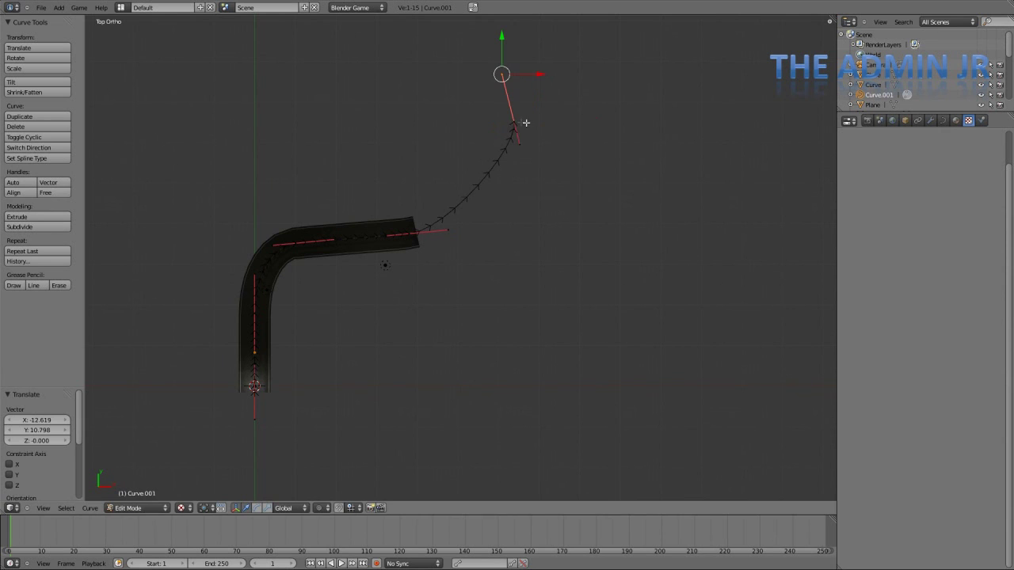
right_drag(514, 121, 542, 222)
- Add another control point to the road curve at about X 43.8, Y 84.2 and raise it about 14 units along Z
ctrl+click(432, 45)
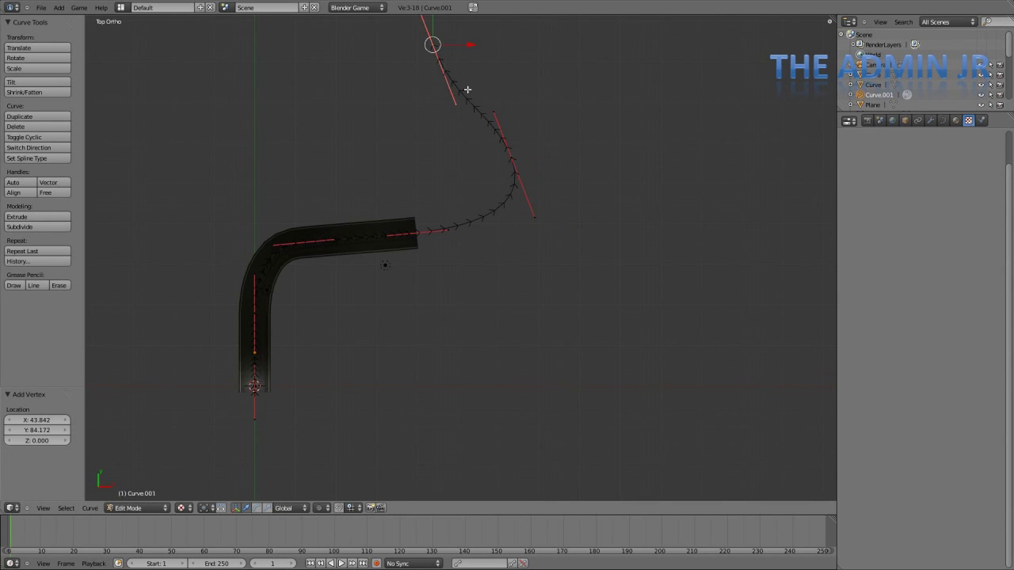
shift+middle_drag(508, 134, 502, 184)
key(KP_3)
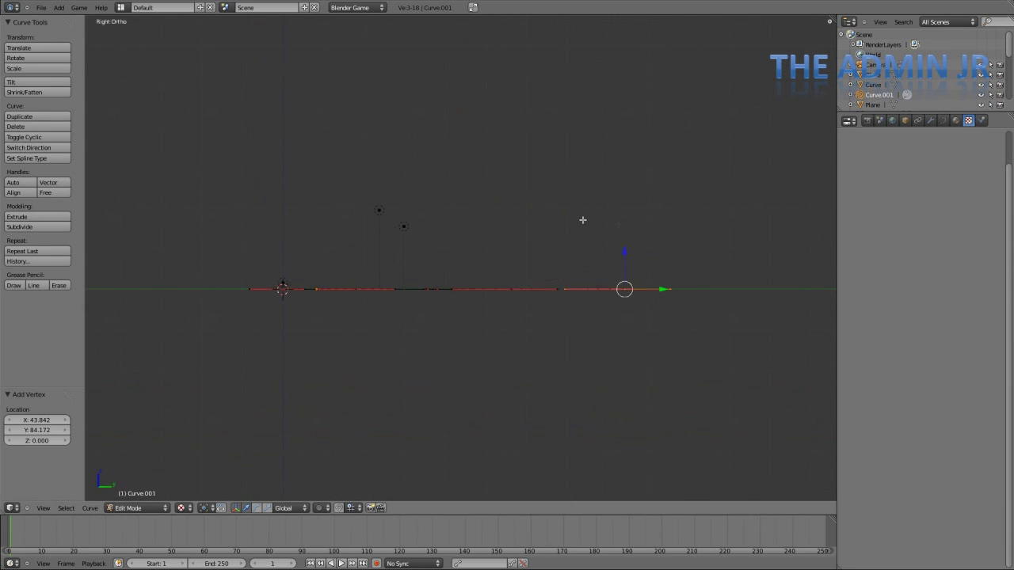
drag(625, 258, 623, 203)
middle_drag(590, 260, 565, 305)
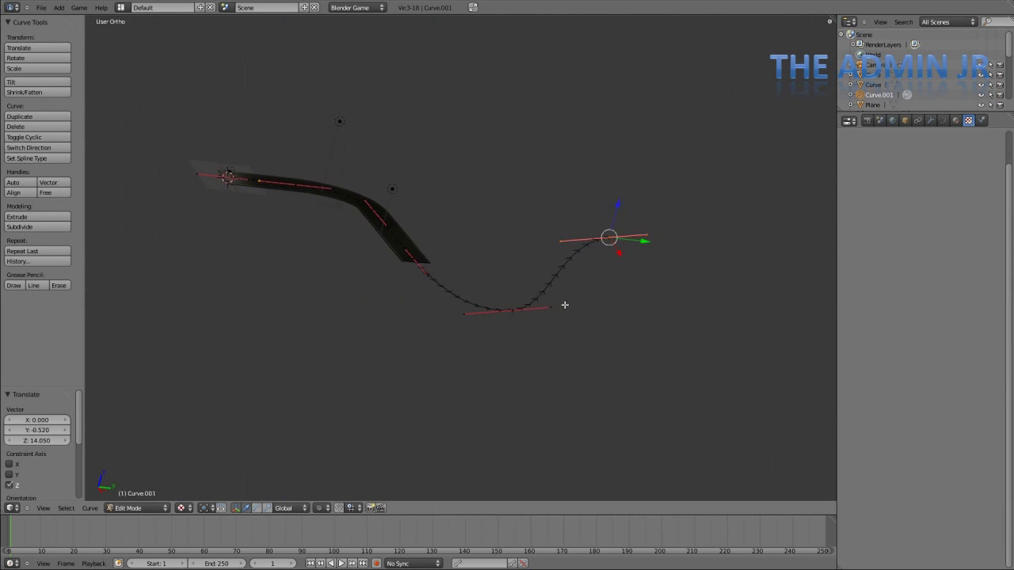
- Adjust the raised end point's handle along Z to slope the curve's end, and finish editing the curve
key(g)
key(z)
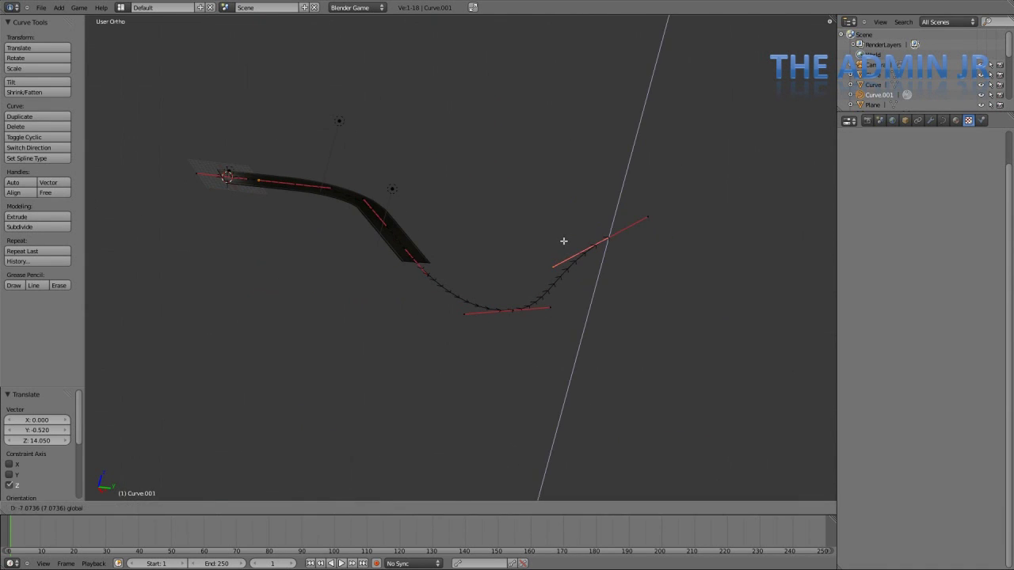
click(583, 275)
key(Tab)
- Set the road's Array modifier count to 58 so the road follows the extended curve
right_click(396, 246)
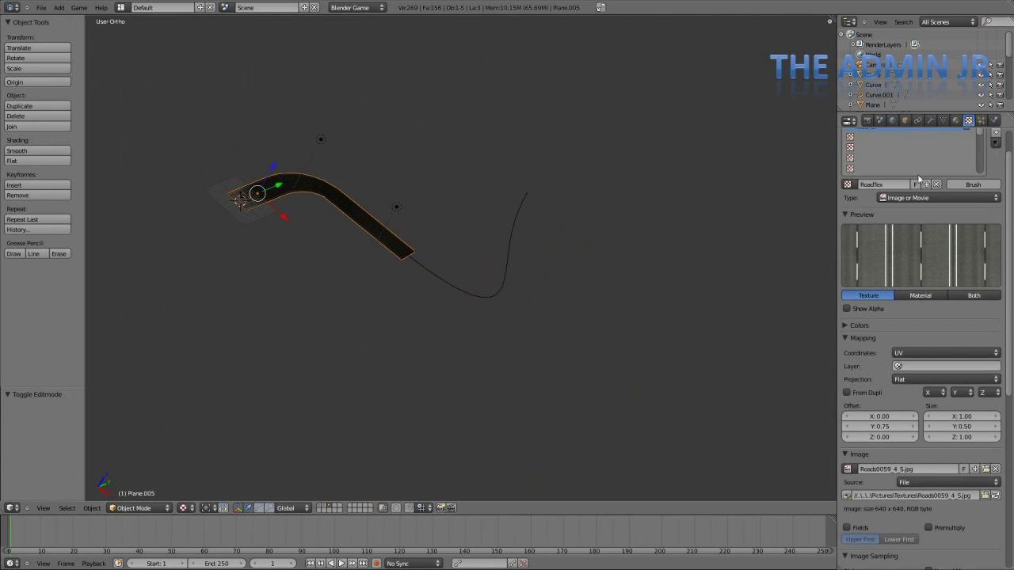
click(956, 121)
click(942, 120)
click(931, 120)
drag(936, 231, 970, 231)
middle_drag(688, 282, 410, 236)
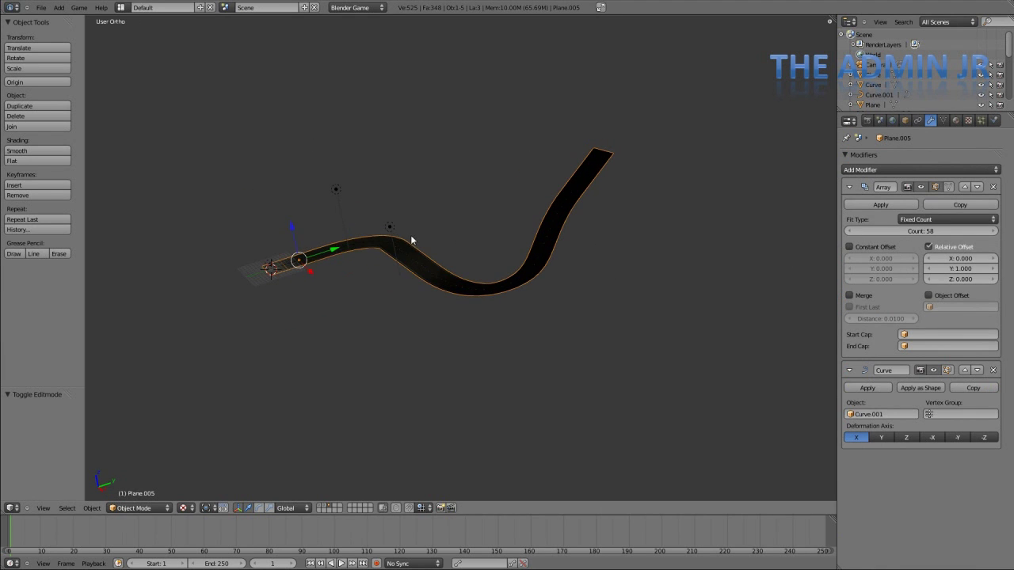
- Duplicate the point lamp twice, placing one copy over the second bend and one above the road's raised far end
right_click(396, 235)
key(shift+d)
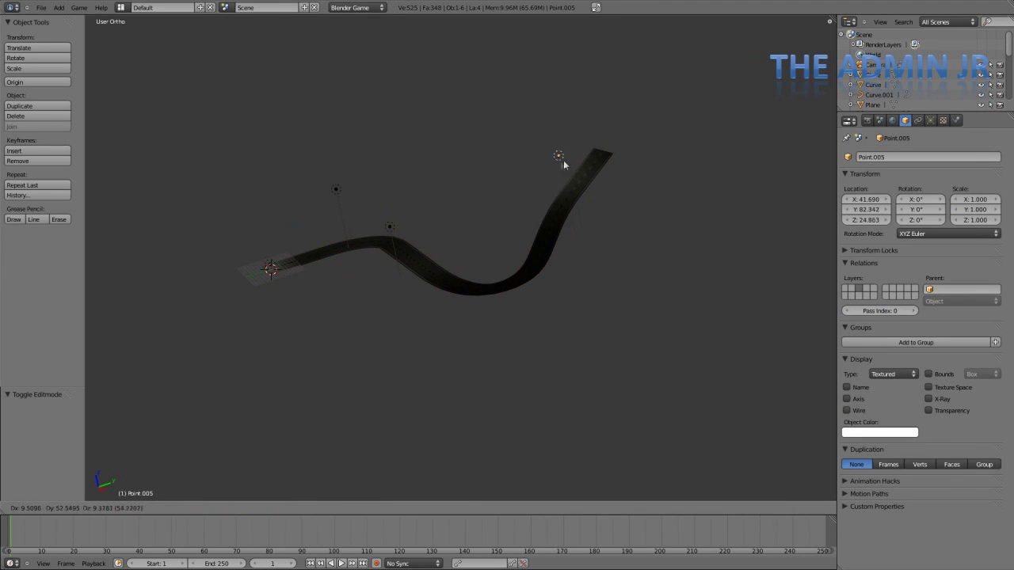
click(503, 239)
key(shift+d)
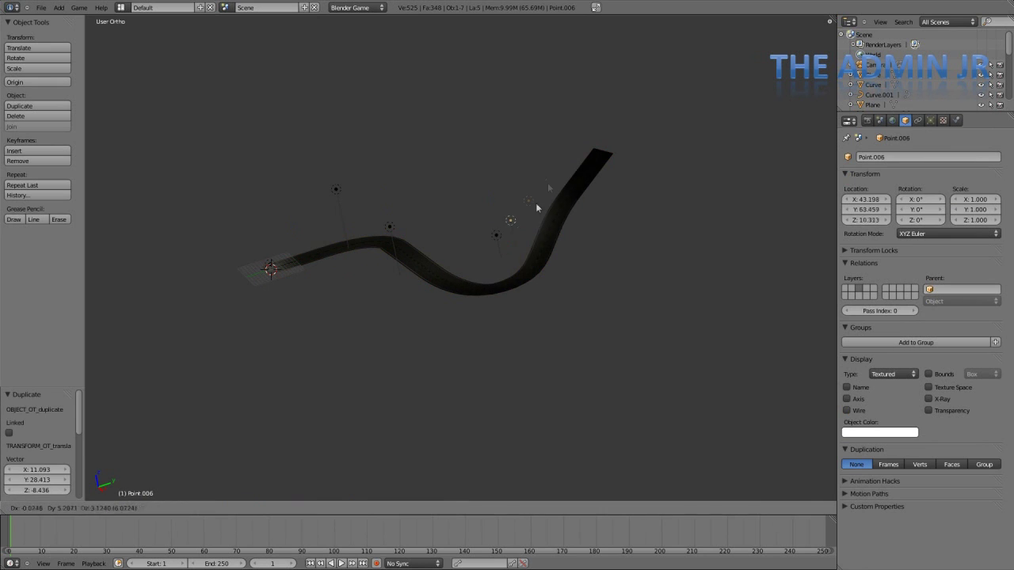
click(547, 155)
middle_drag(523, 187, 607, 199)
key(a)
- Duplicate the point lamp at the second bend and lower the copy about 11.6 units along Z
middle_drag(569, 292, 421, 335)
scroll(536, 267, up, 5)
middle_drag(536, 267, 591, 260)
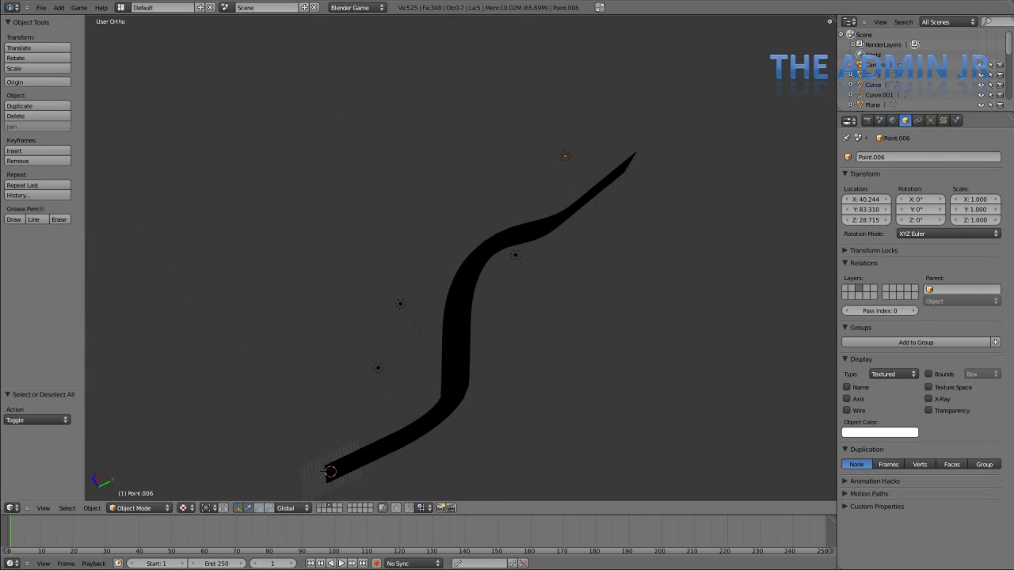
scroll(556, 257, up, 5)
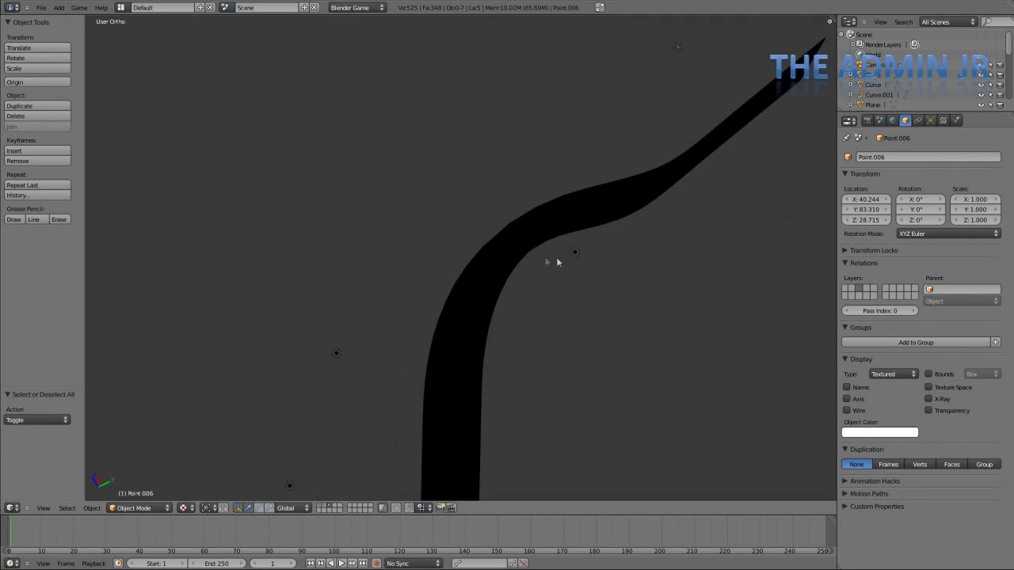
middle_drag(524, 229, 486, 217)
right_click(487, 213)
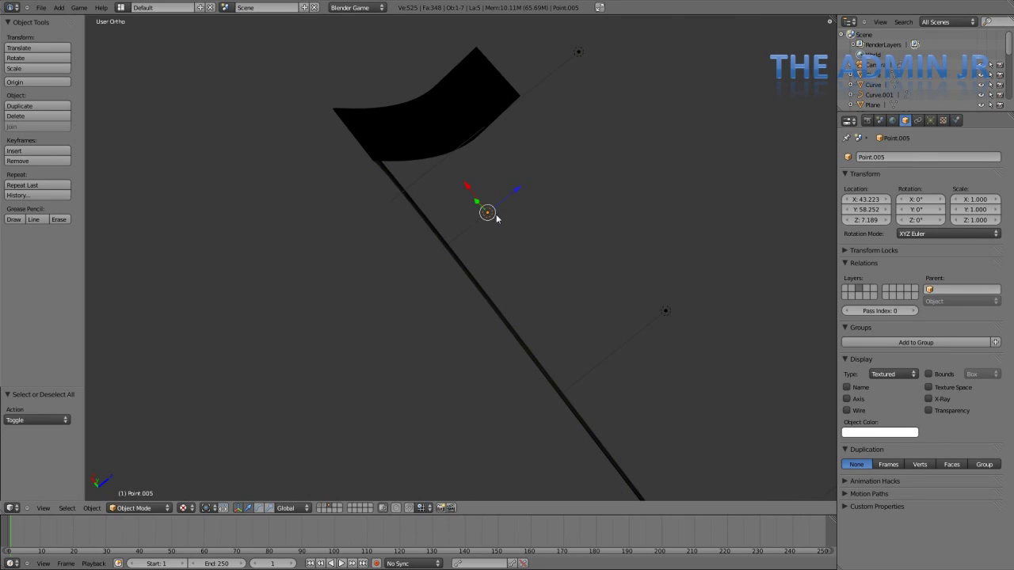
key(shift+d)
key(x)
key(z)
click(425, 272)
middle_drag(425, 272, 594, 239)
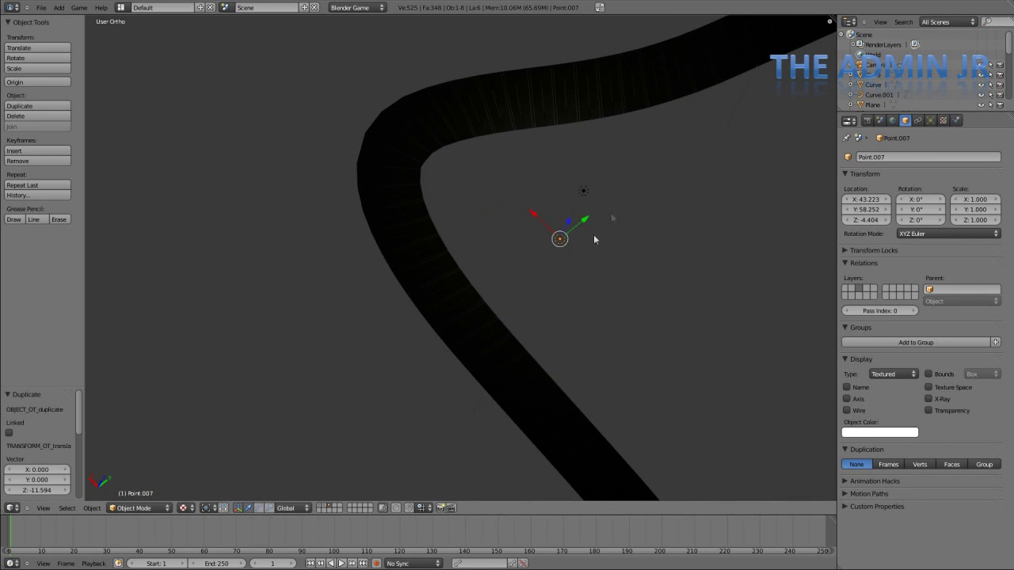
- Move the lowered lamp copy about 20.9 units along negative Y to below the road, and delete it
middle_drag(530, 226, 577, 158)
key(g)
key(y)
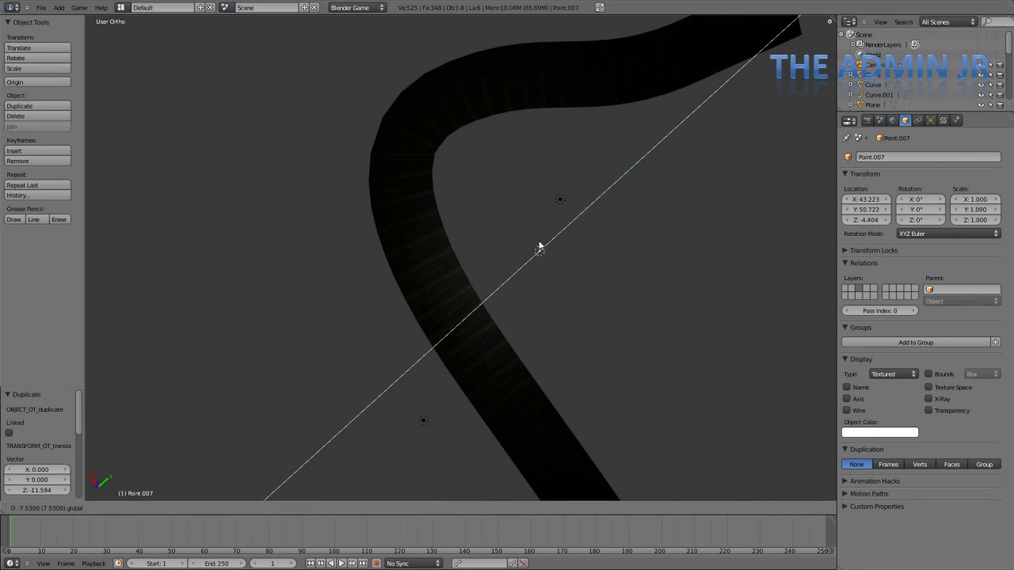
click(495, 289)
middle_drag(496, 289, 478, 330)
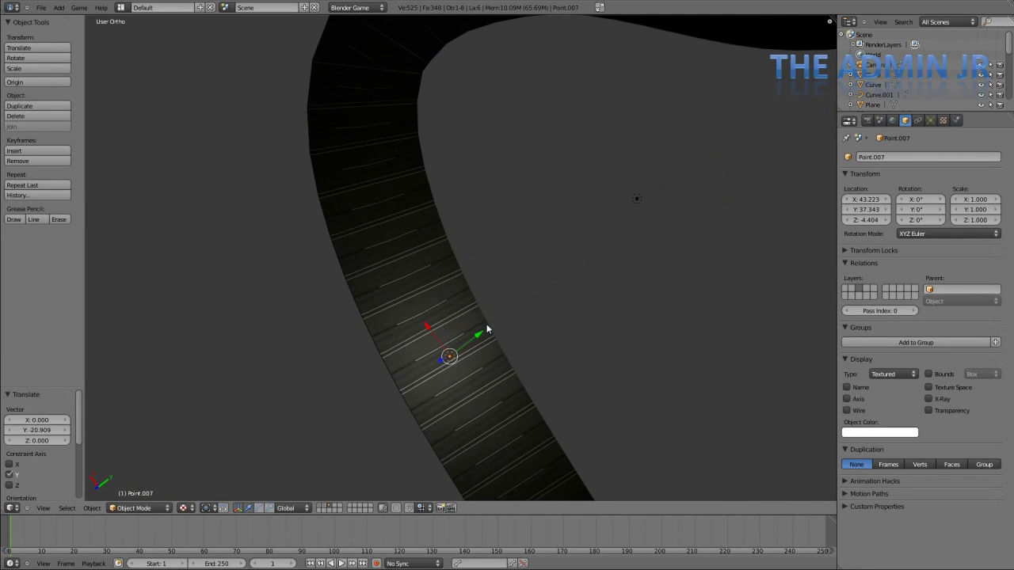
key(Delete)
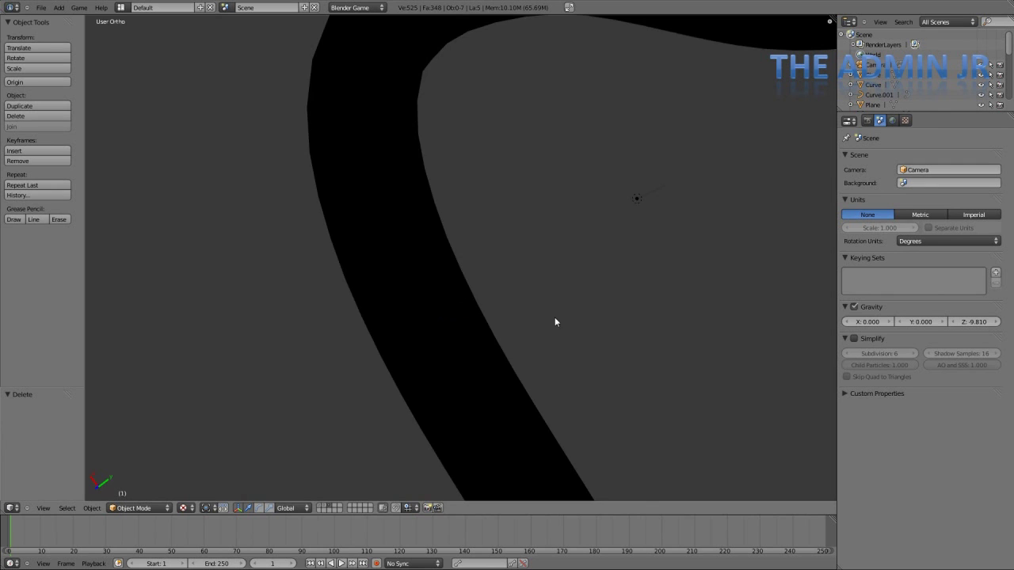
- View the entire lit road and save the file over the existing one
key(KP_1)
scroll(555, 317, down, 4)
middle_drag(555, 227, 555, 311)
click(470, 313)
scroll(471, 314, up, 1)
key(ctrl+s)
click(471, 313)
- Test the layer 1 scene through the camera in the game engine and save the file
scroll(499, 309, down, 3)
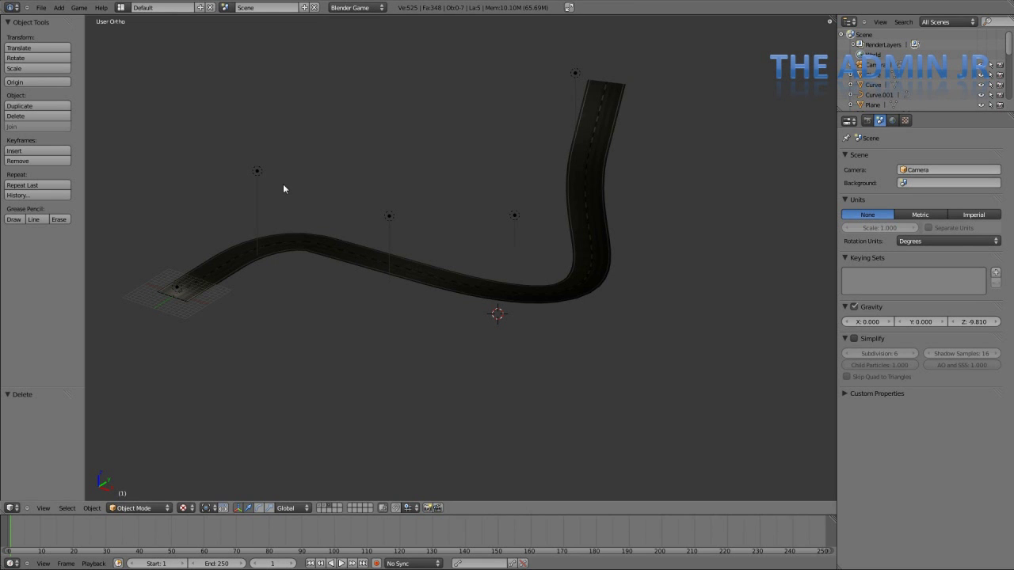
key(1)
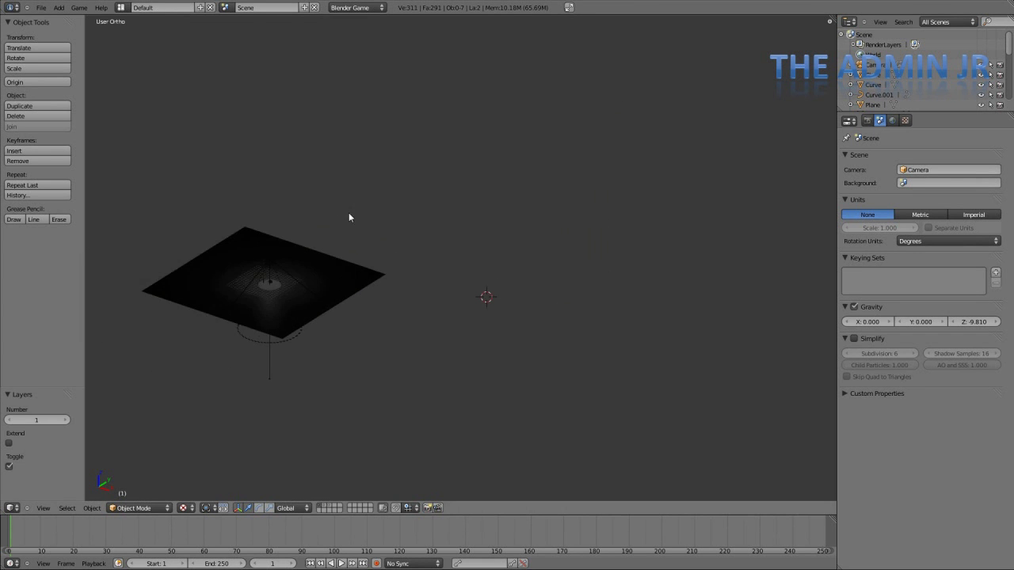
shift+middle_drag(348, 212, 513, 233)
key(KP_0)
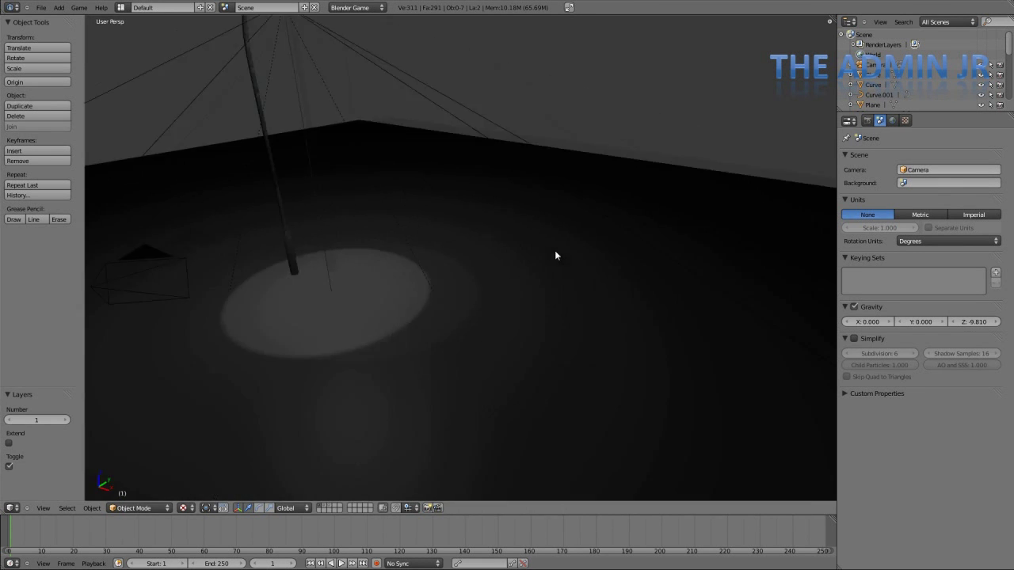
scroll(547, 229, up, 4)
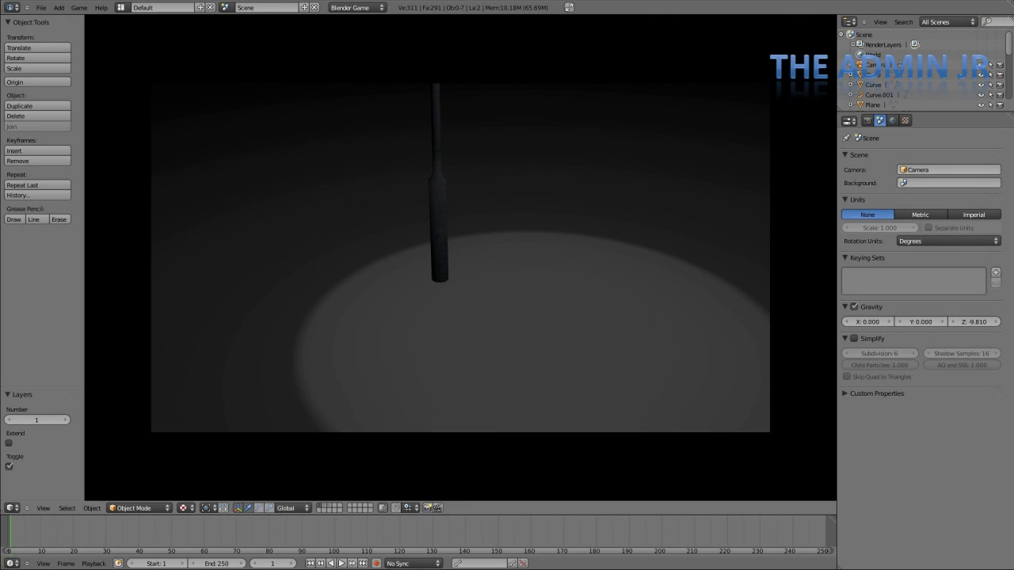
key(ctrl+s)
click(542, 217)
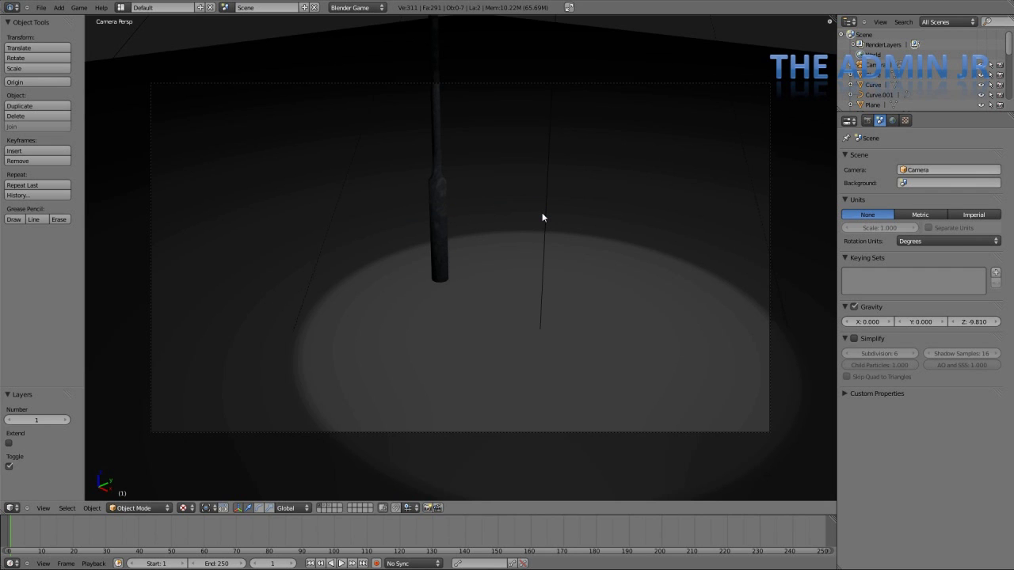
- Examine the building backdrops on layer 2 through the camera
key(2)
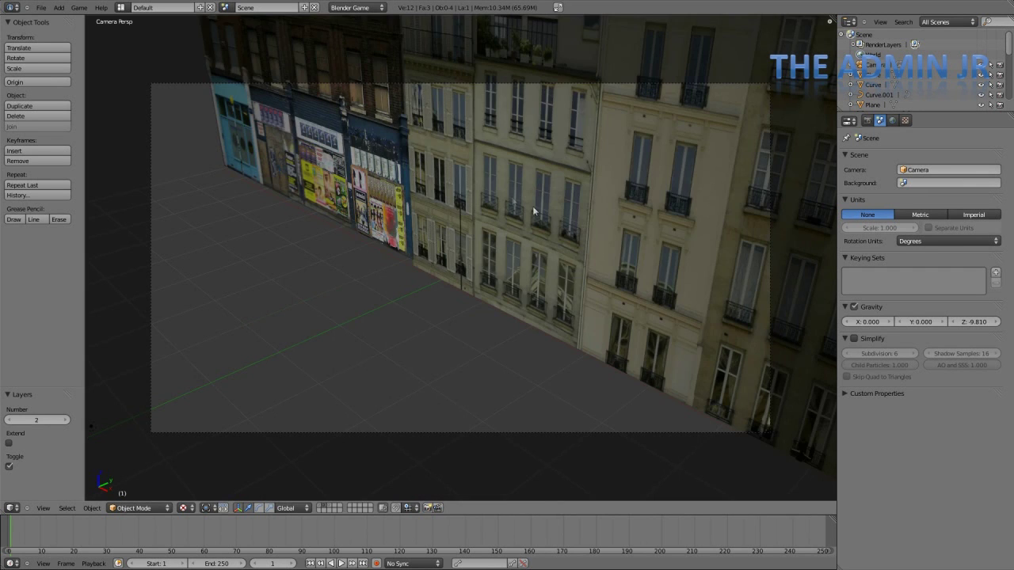
scroll(513, 200, down, 4)
scroll(514, 199, up, 3)
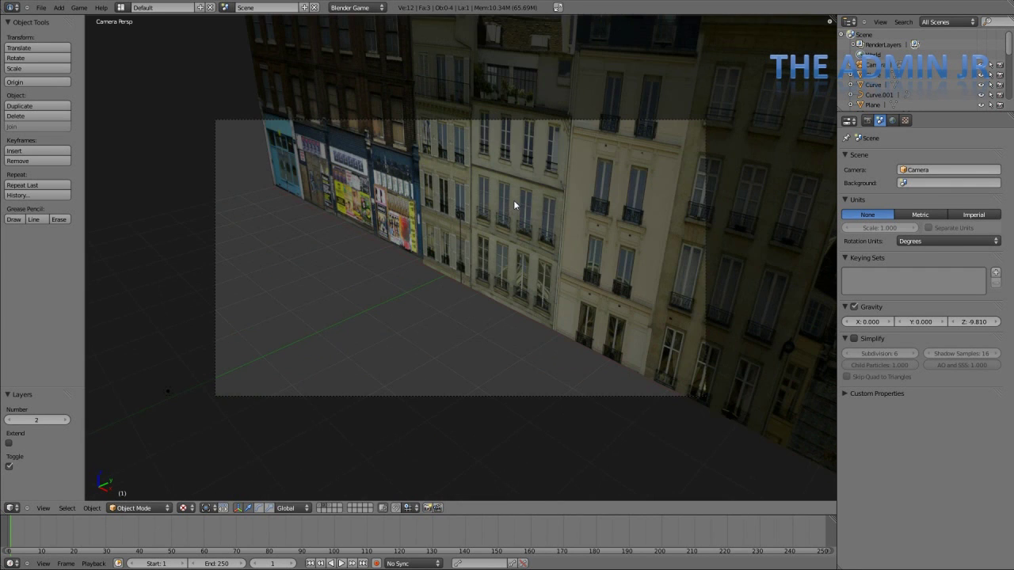
right_click(700, 224)
scroll(651, 228, down, 4)
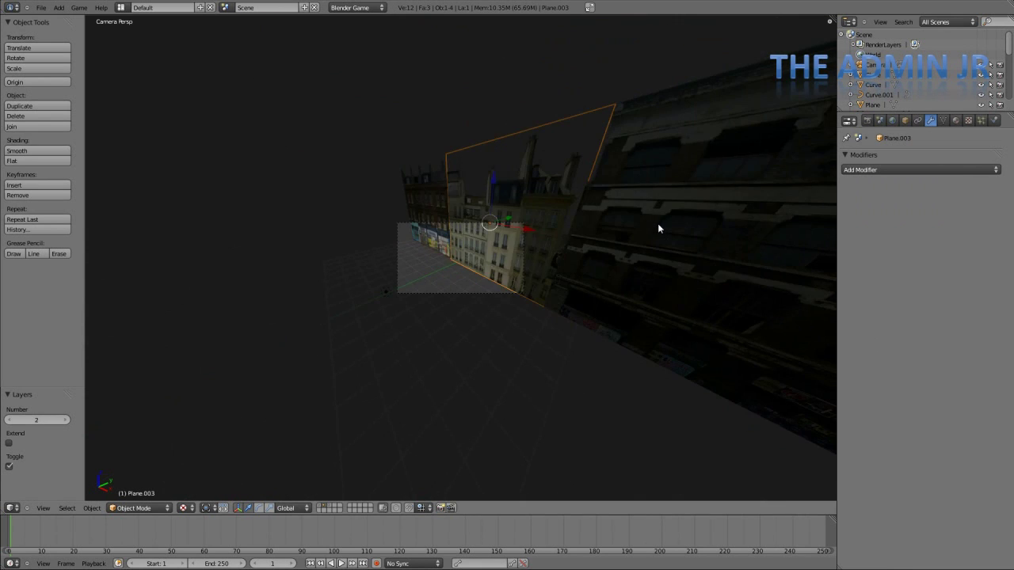
scroll(659, 228, up, 5)
- Render the road on layer 3 through the camera and close the render result
key(3)
scroll(611, 227, down, 3)
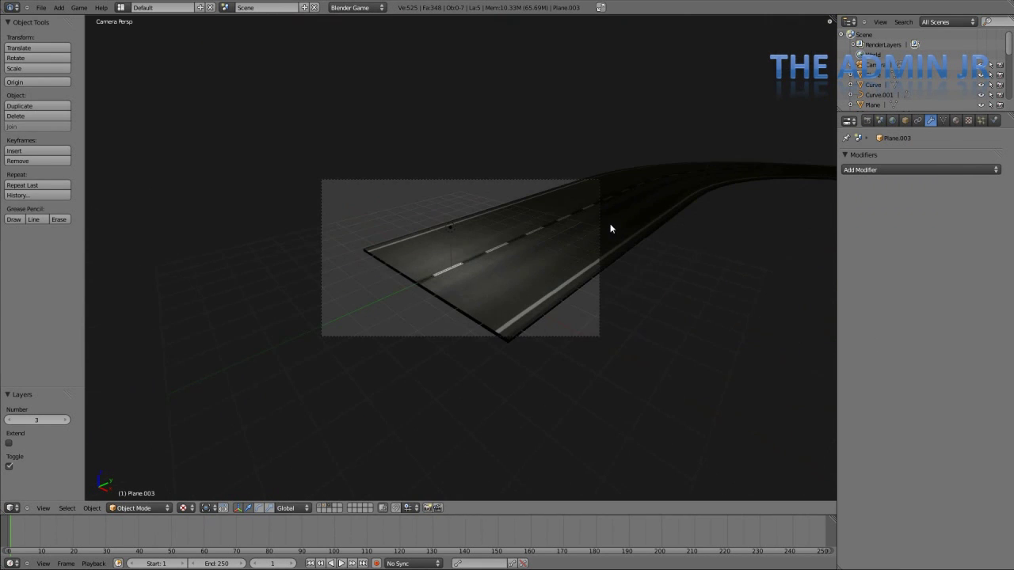
right_click(602, 225)
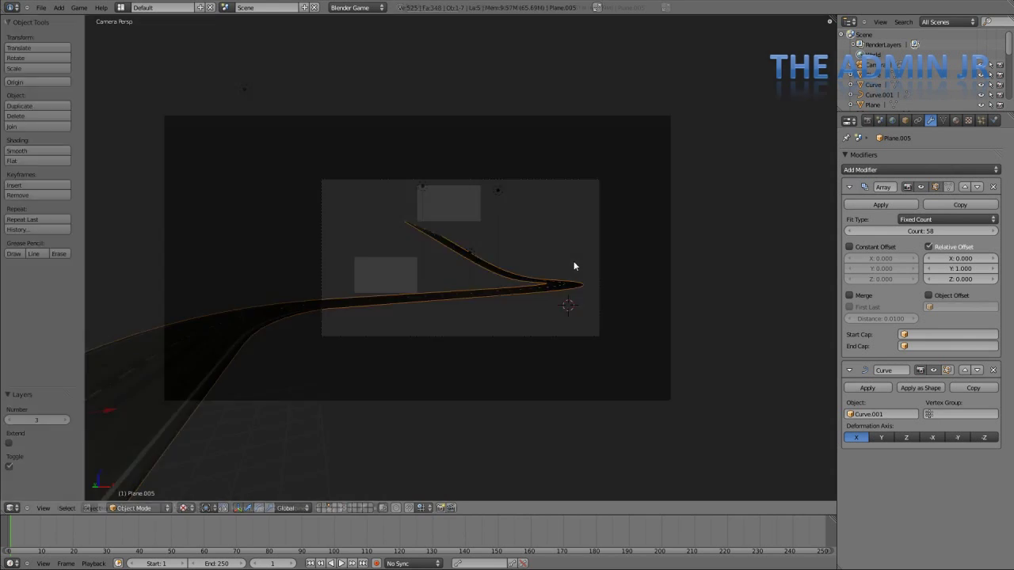
key(F12)
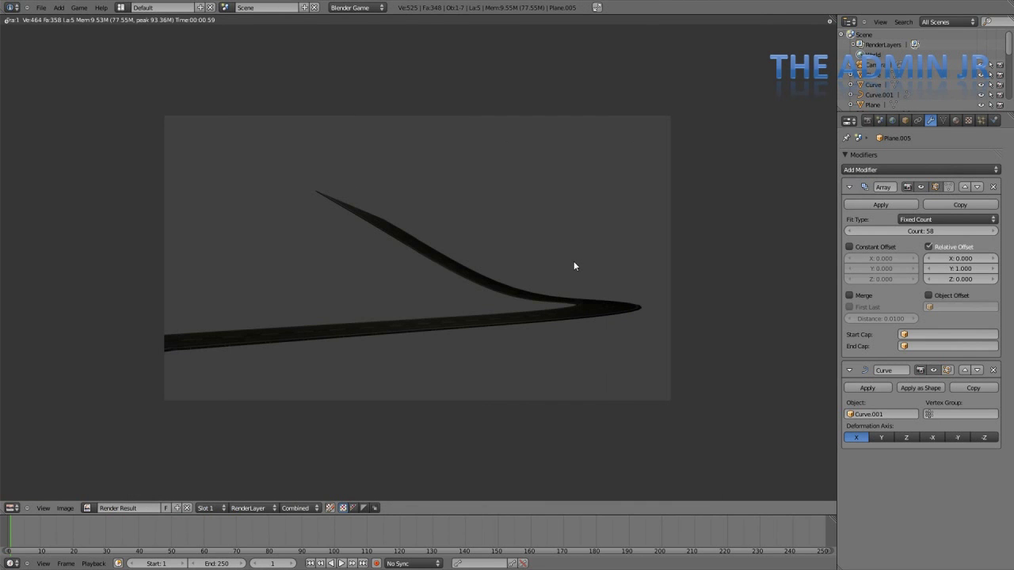
key(Escape)
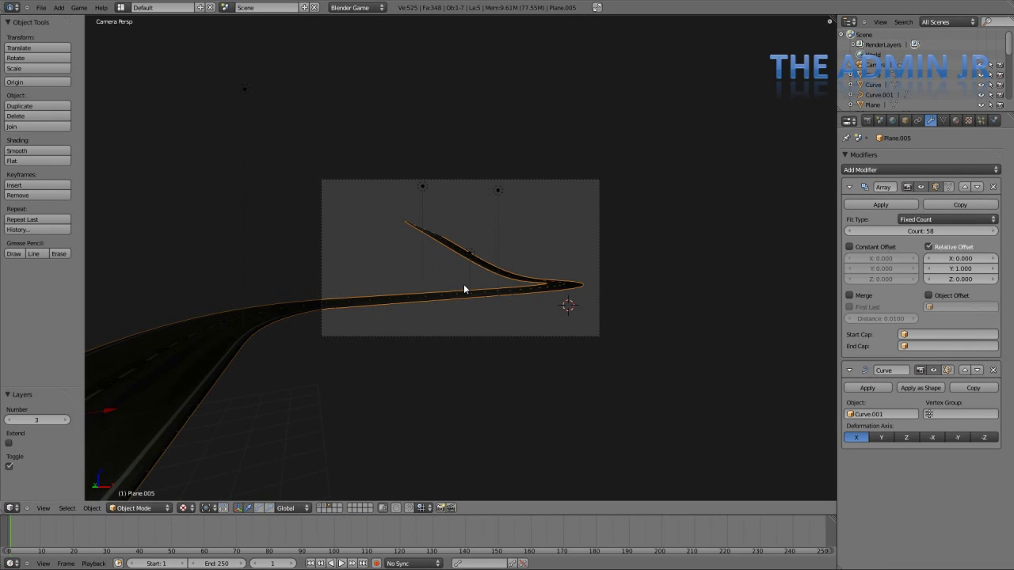
- Switch the view to the empty layer 4
key(4)
scroll(479, 243, down, 4)
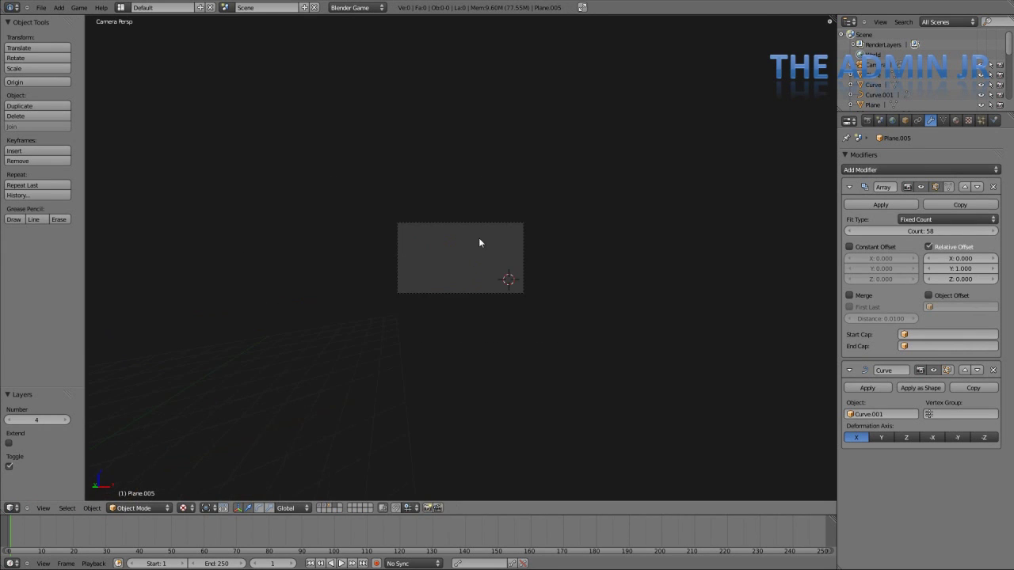